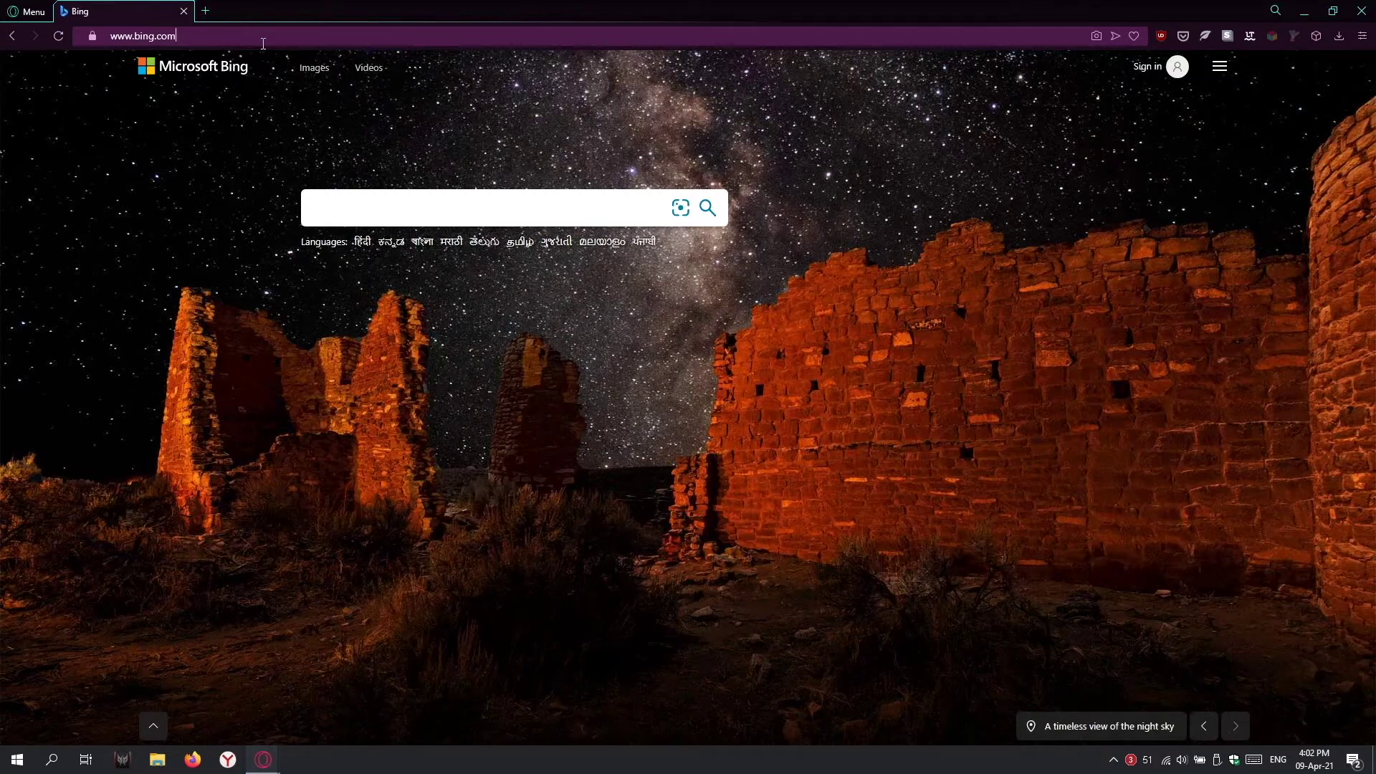
pyautogui.hotkey('ctrl', 'a')
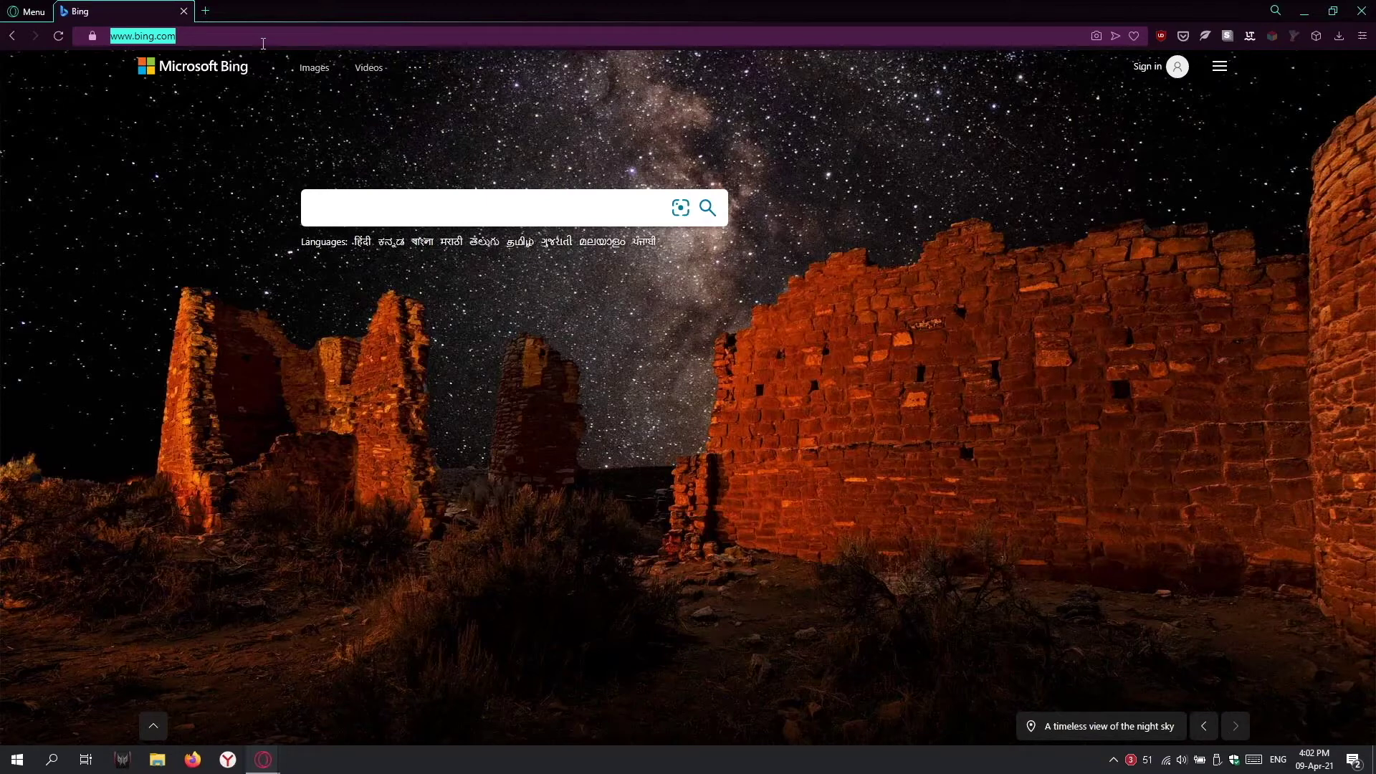
# Step: Load discord.com in the Opera tab
pyautogui.write('discor')
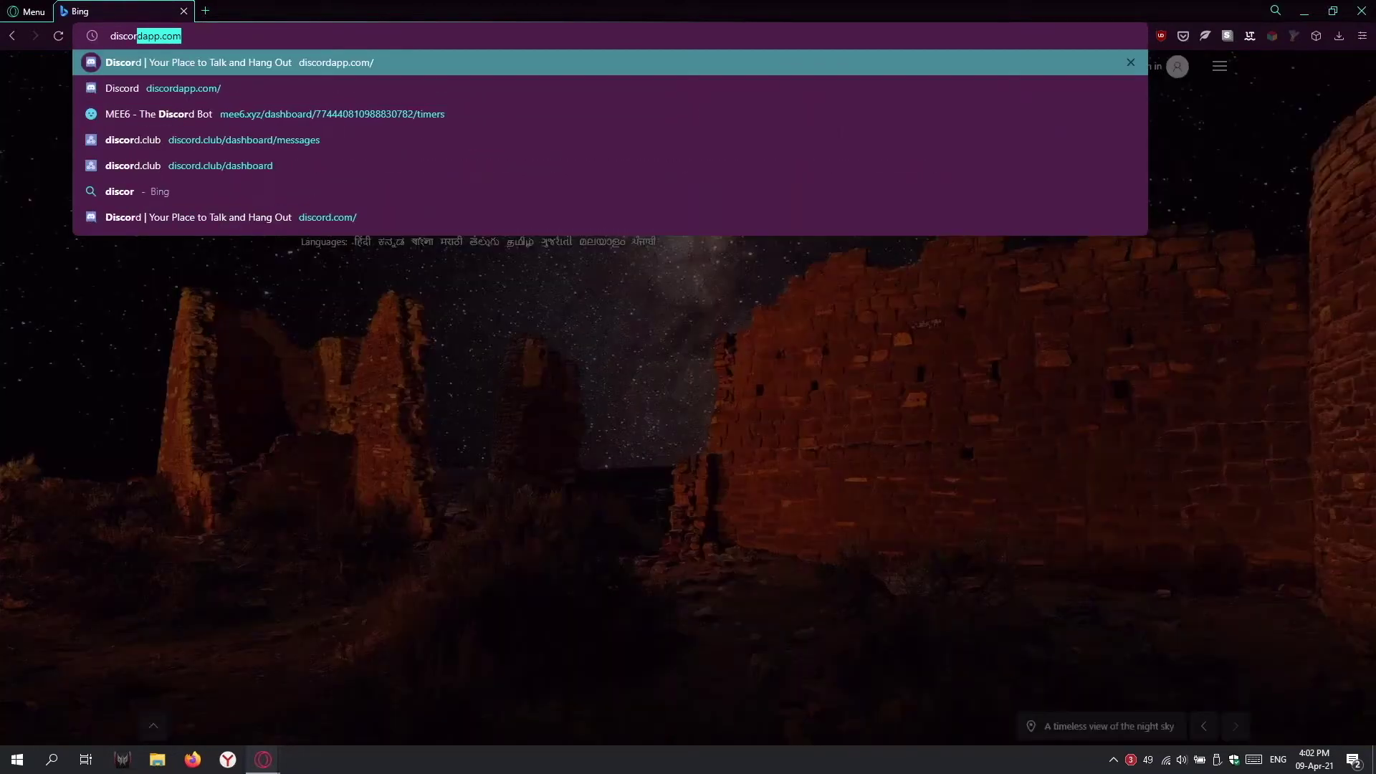
pyautogui.write('d.com')
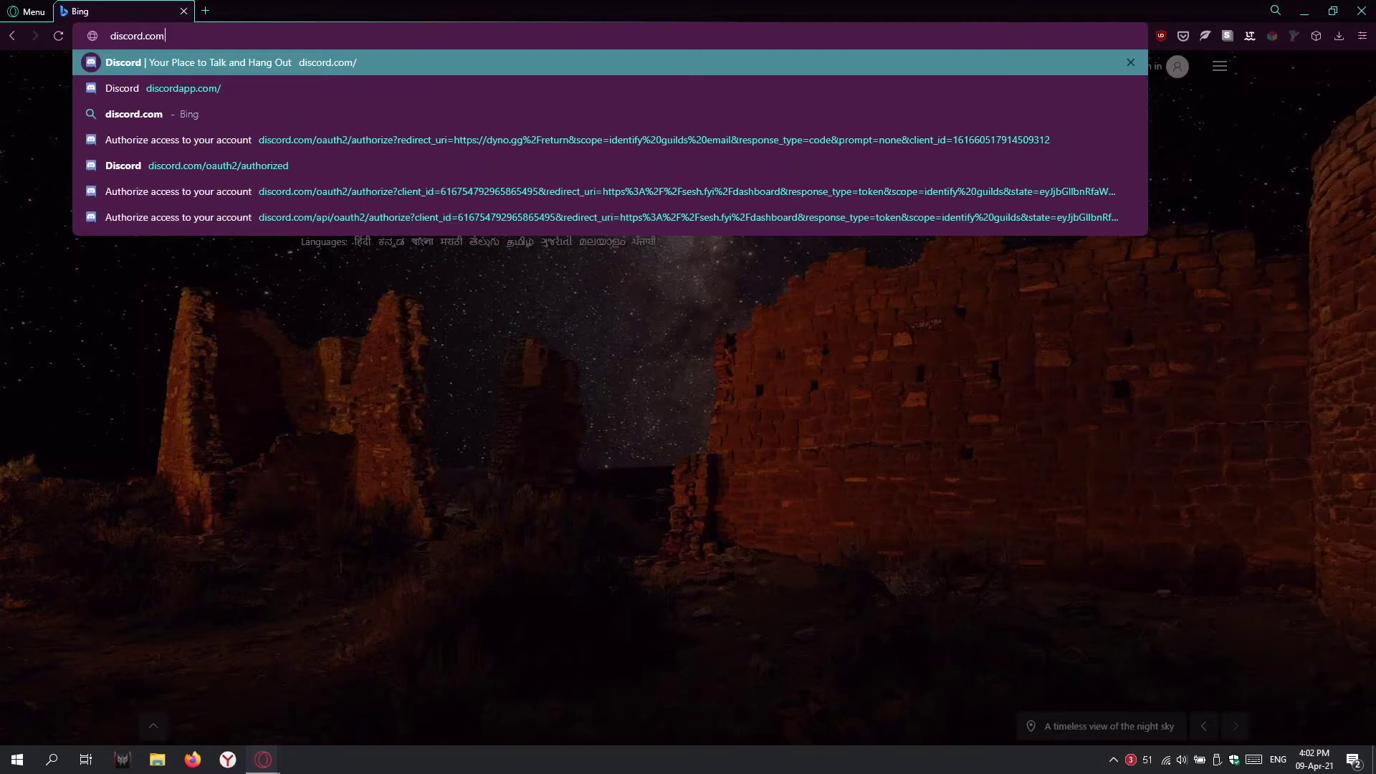
pyautogui.press('Return')
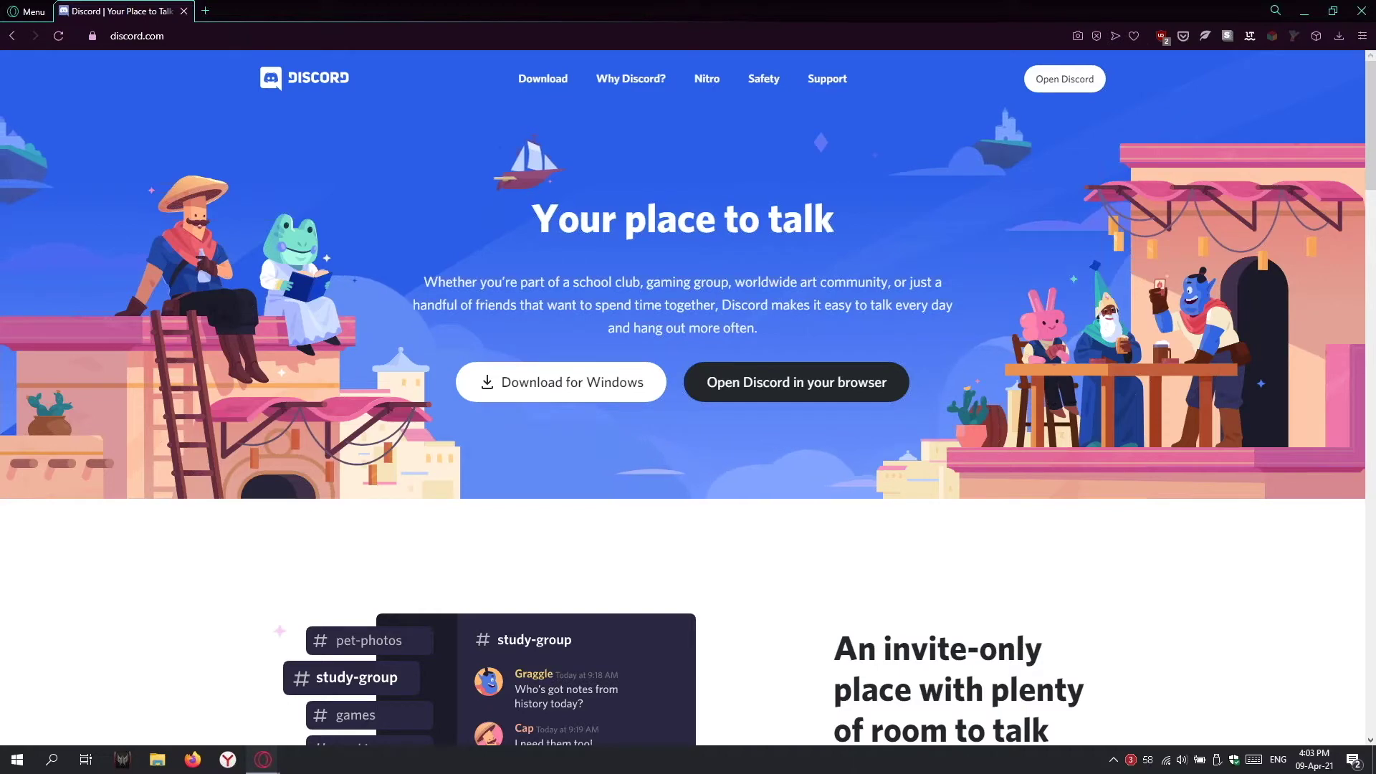
# Step: Replace the discord.com address with go.cmtassociation.org/discord
pyautogui.click(276, 41)
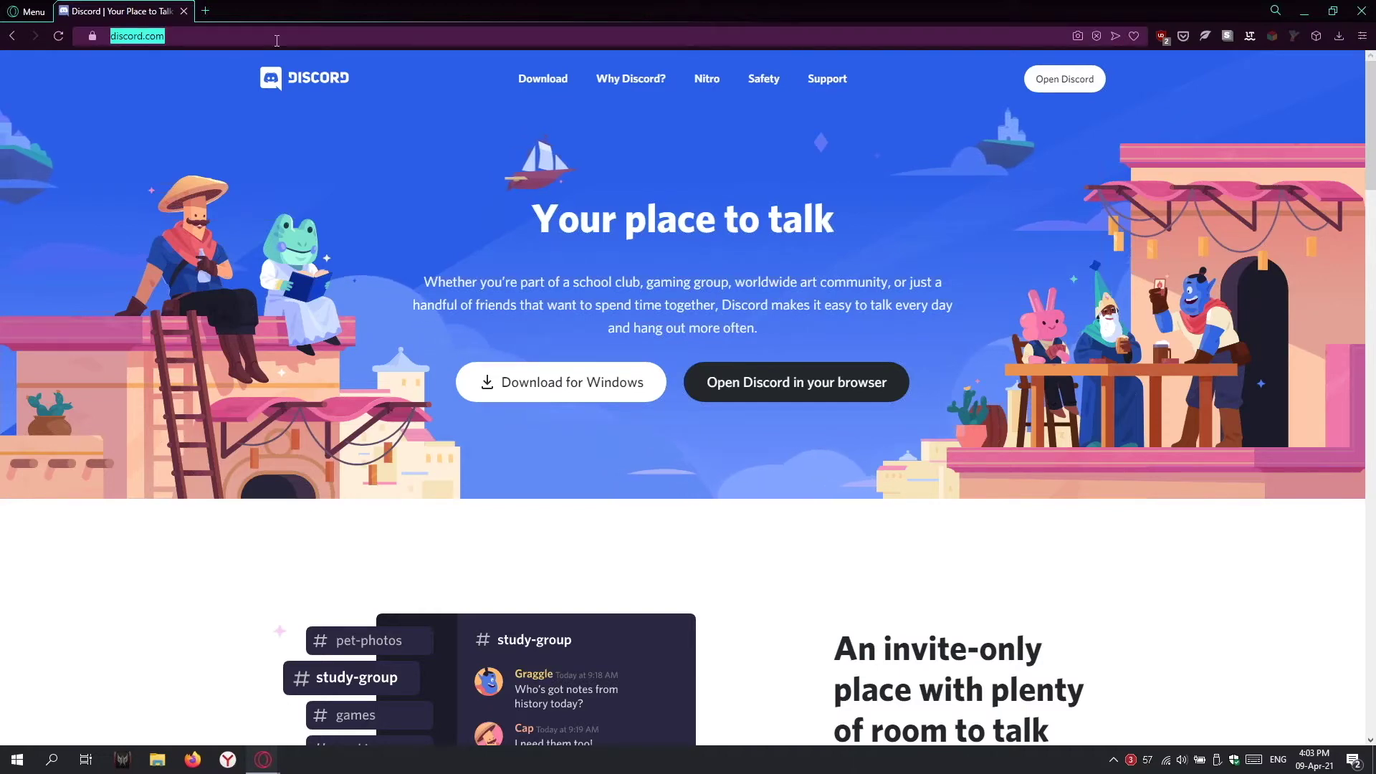
pyautogui.press('BackSpace')
pyautogui.write('go')
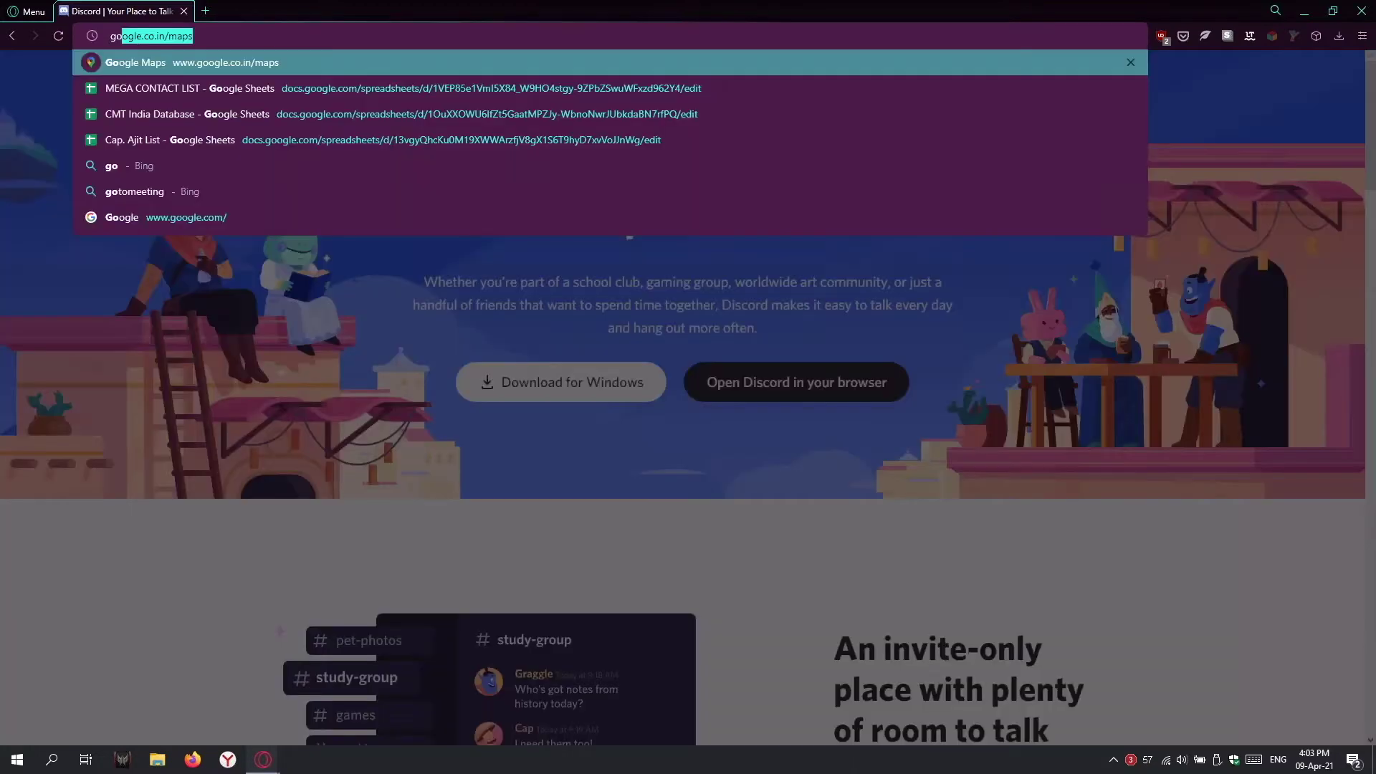
pyautogui.write('.cmt')
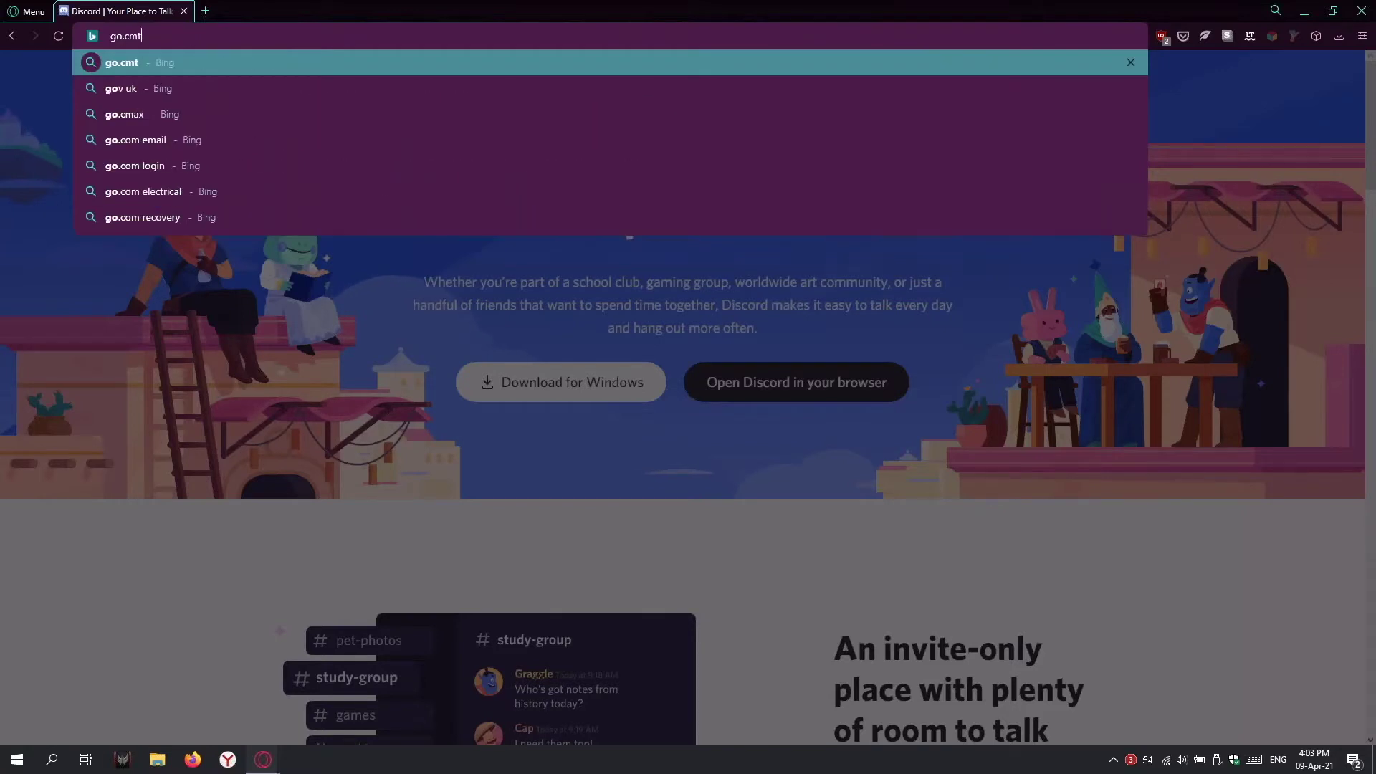
pyautogui.write('associat')
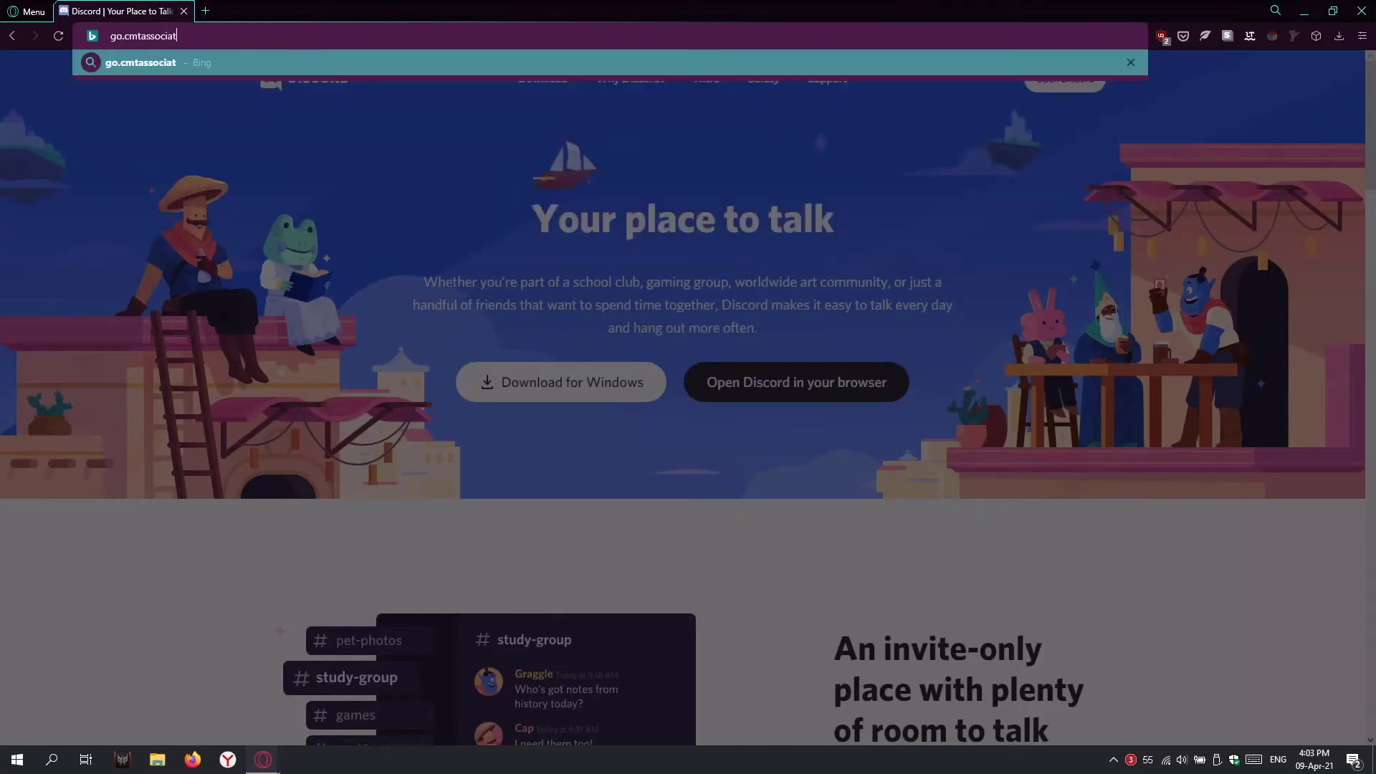
pyautogui.write('ion.org/')
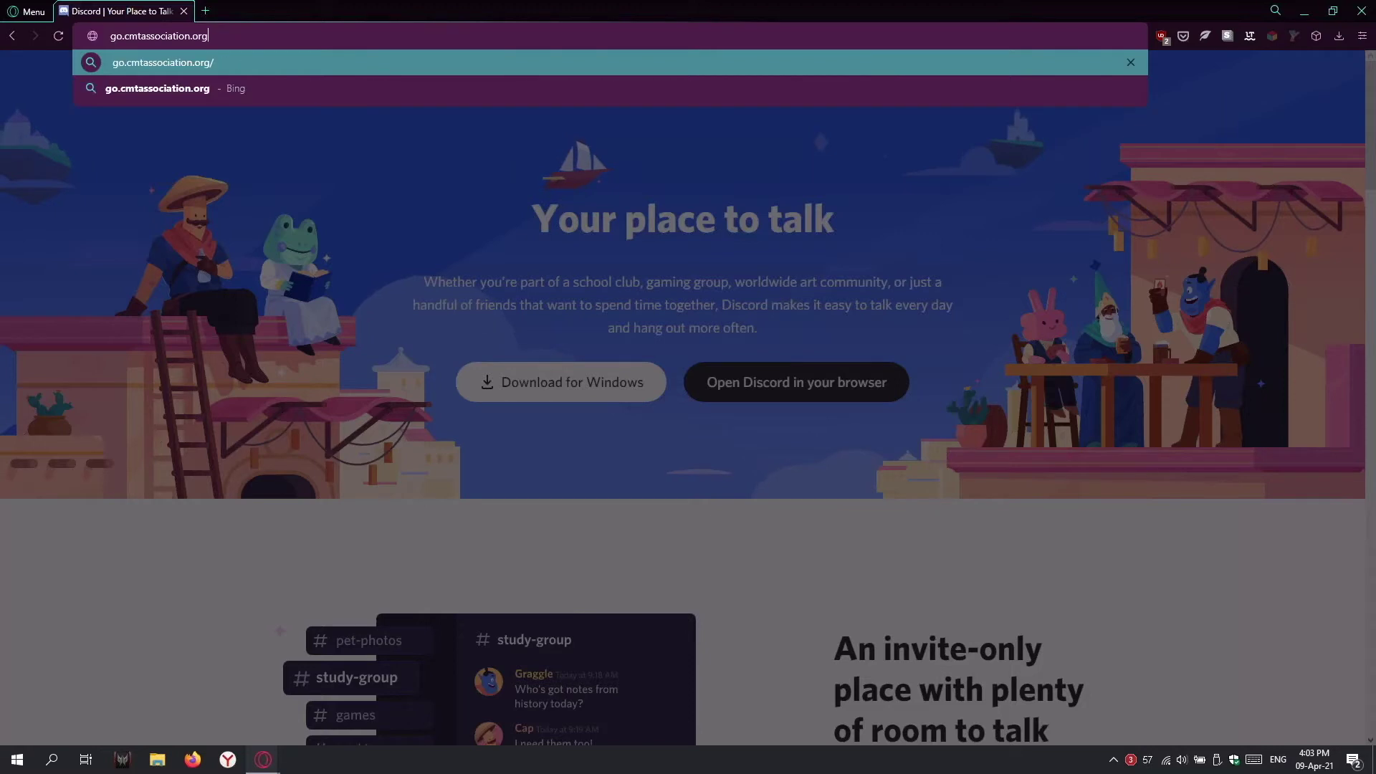
pyautogui.write('discord.com/channels/774440810988830782/788480901485953044')
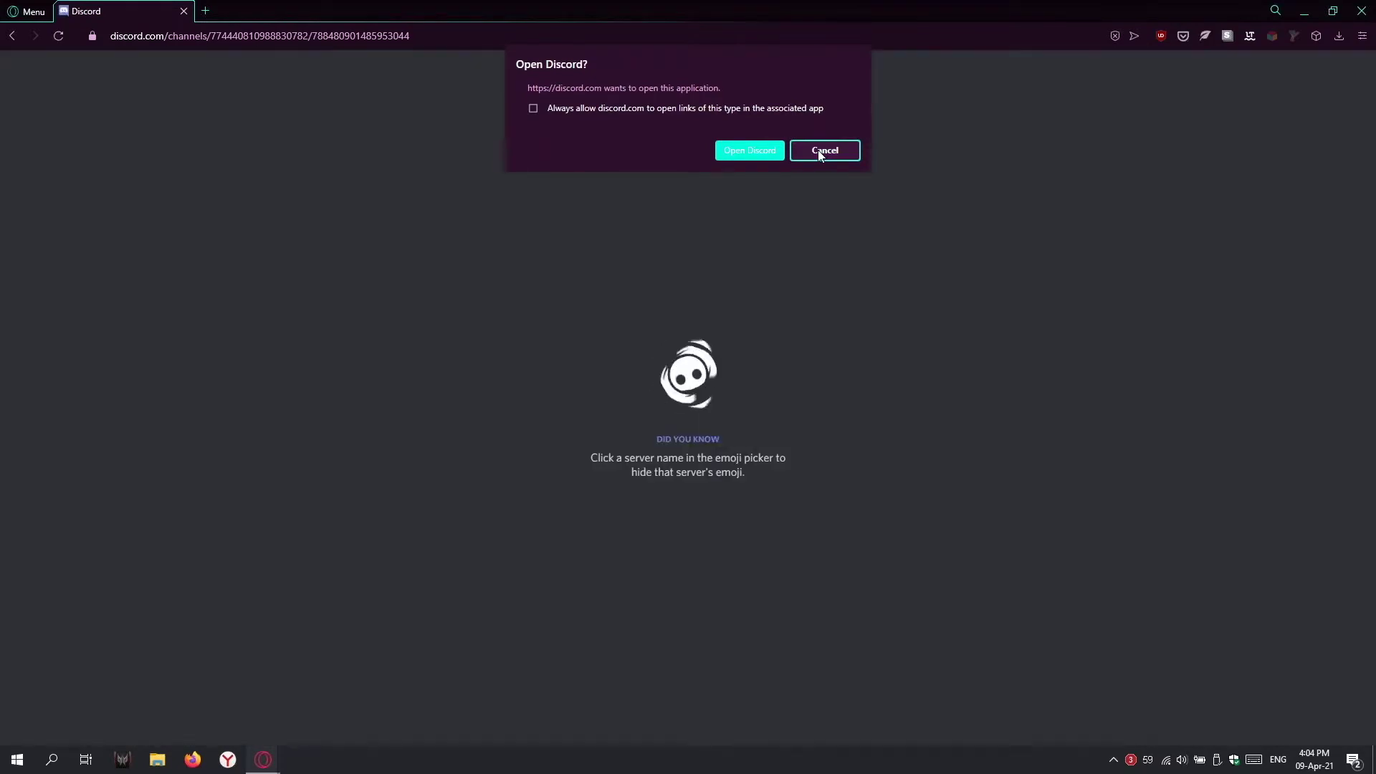
# Step: Decline the Open Discord? prompt and browse the CMT Association India server in the browser
pyautogui.click(819, 150)
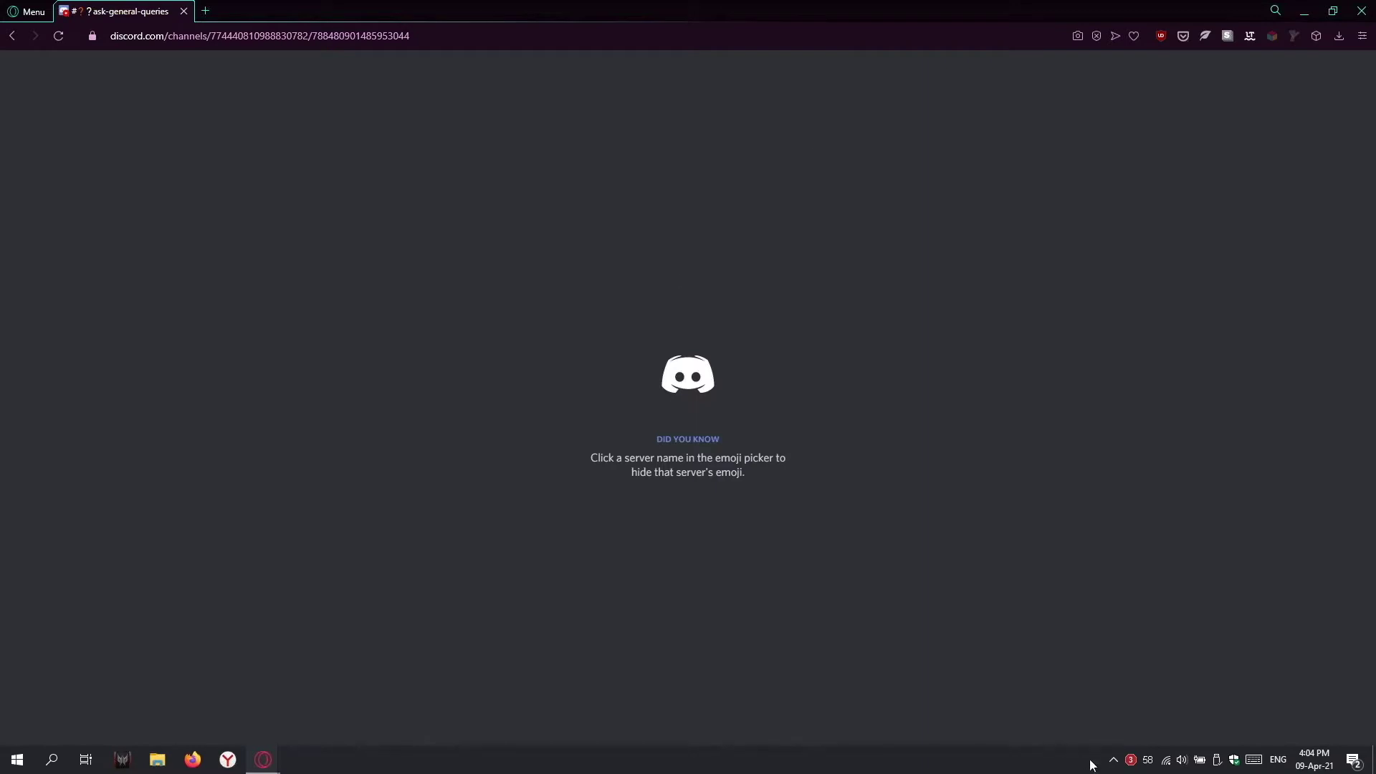
pyautogui.click(1113, 759)
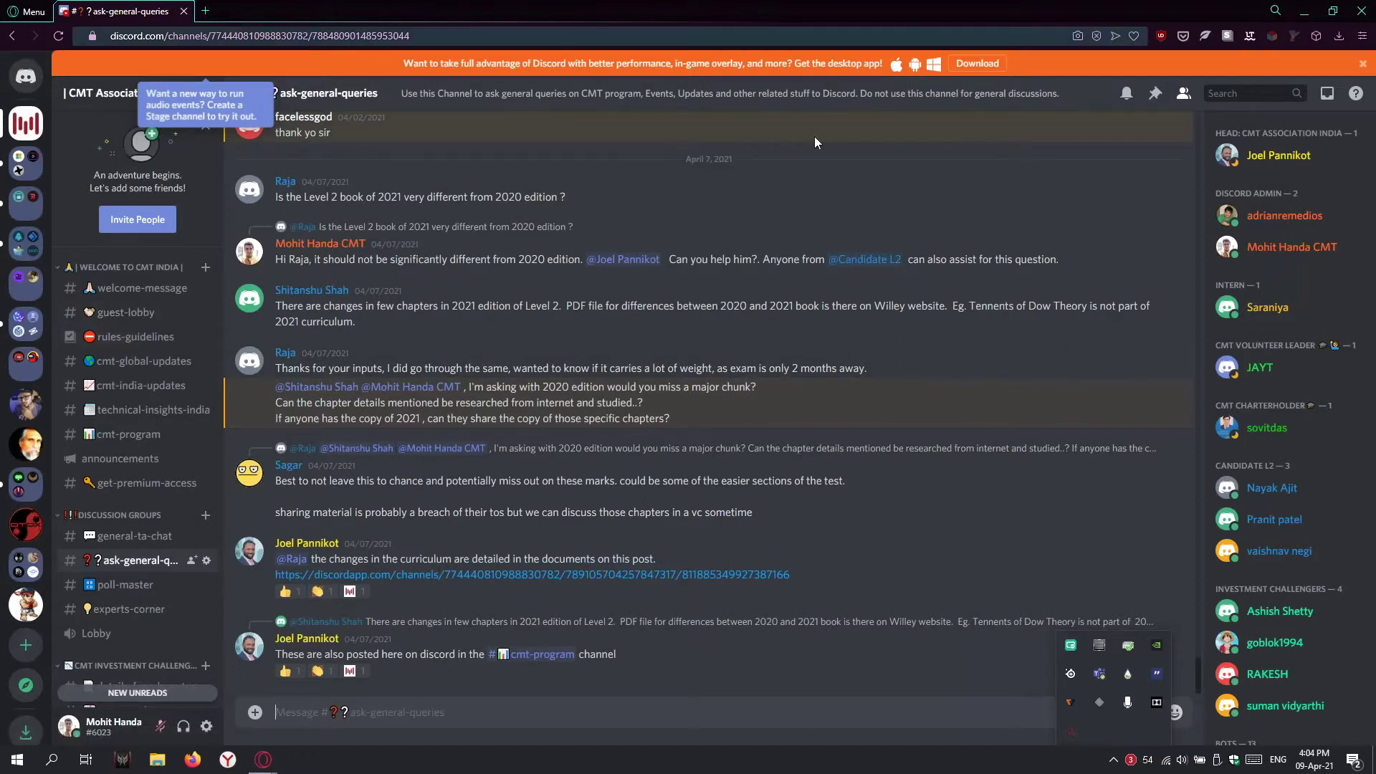
pyautogui.scroll(-3, 210, 319)
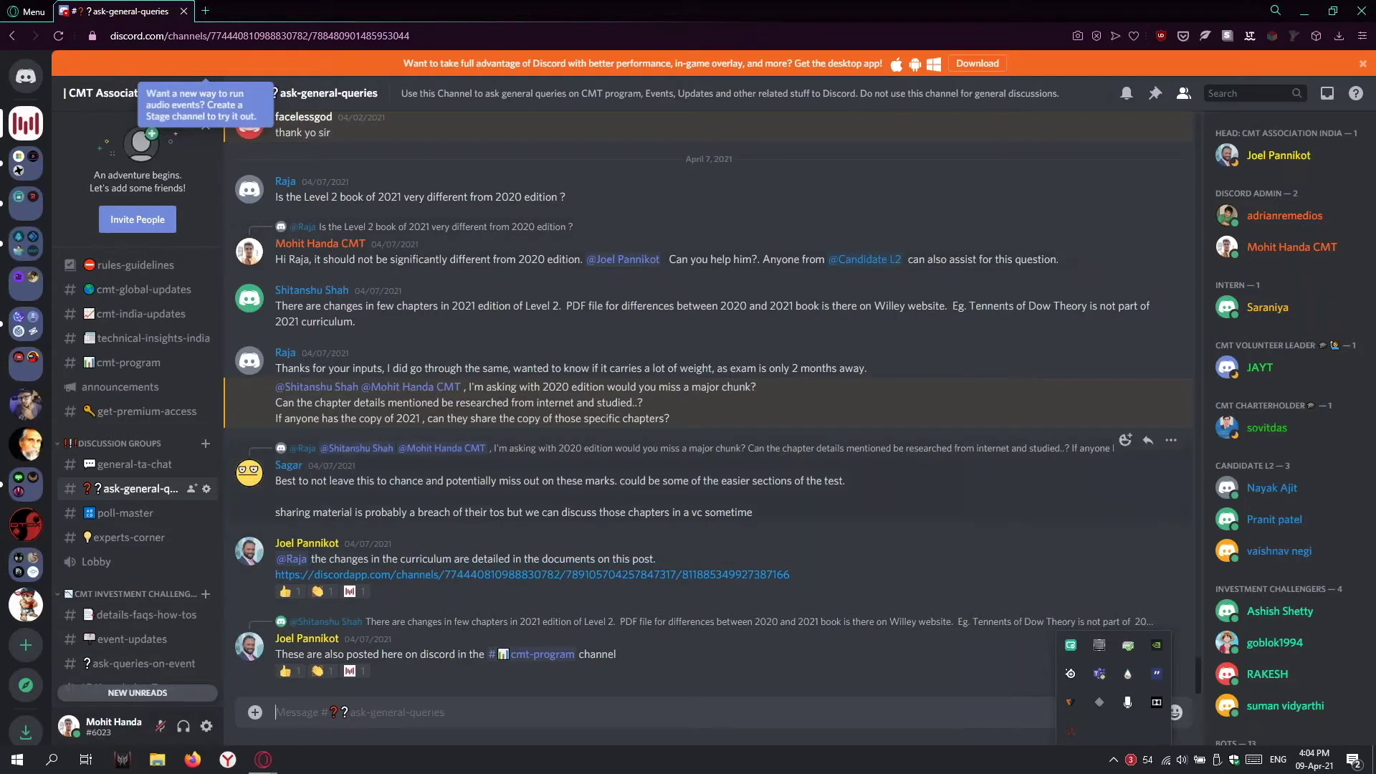
pyautogui.click(1210, 67)
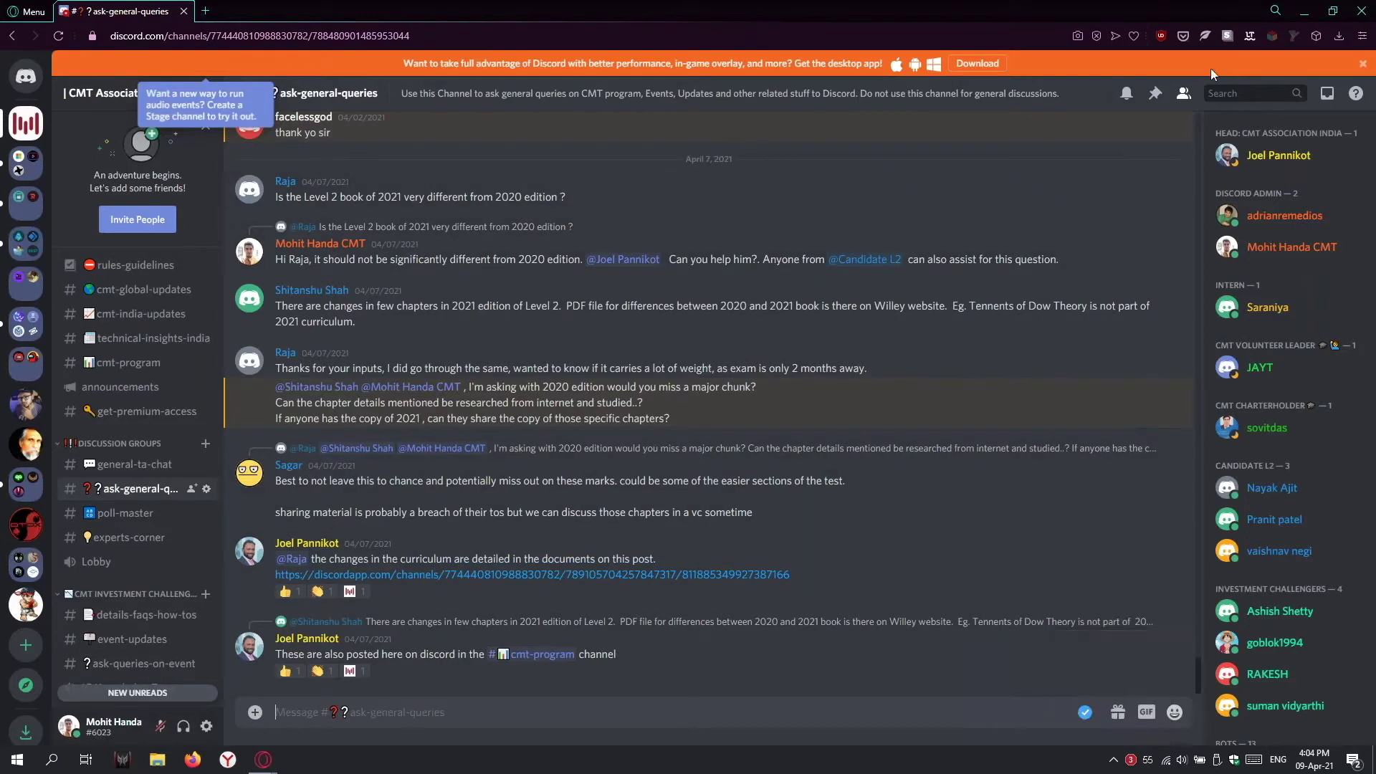
# Step: Log out from User Settings and go back to the CMT Association India invite page
pyautogui.click(80, 723)
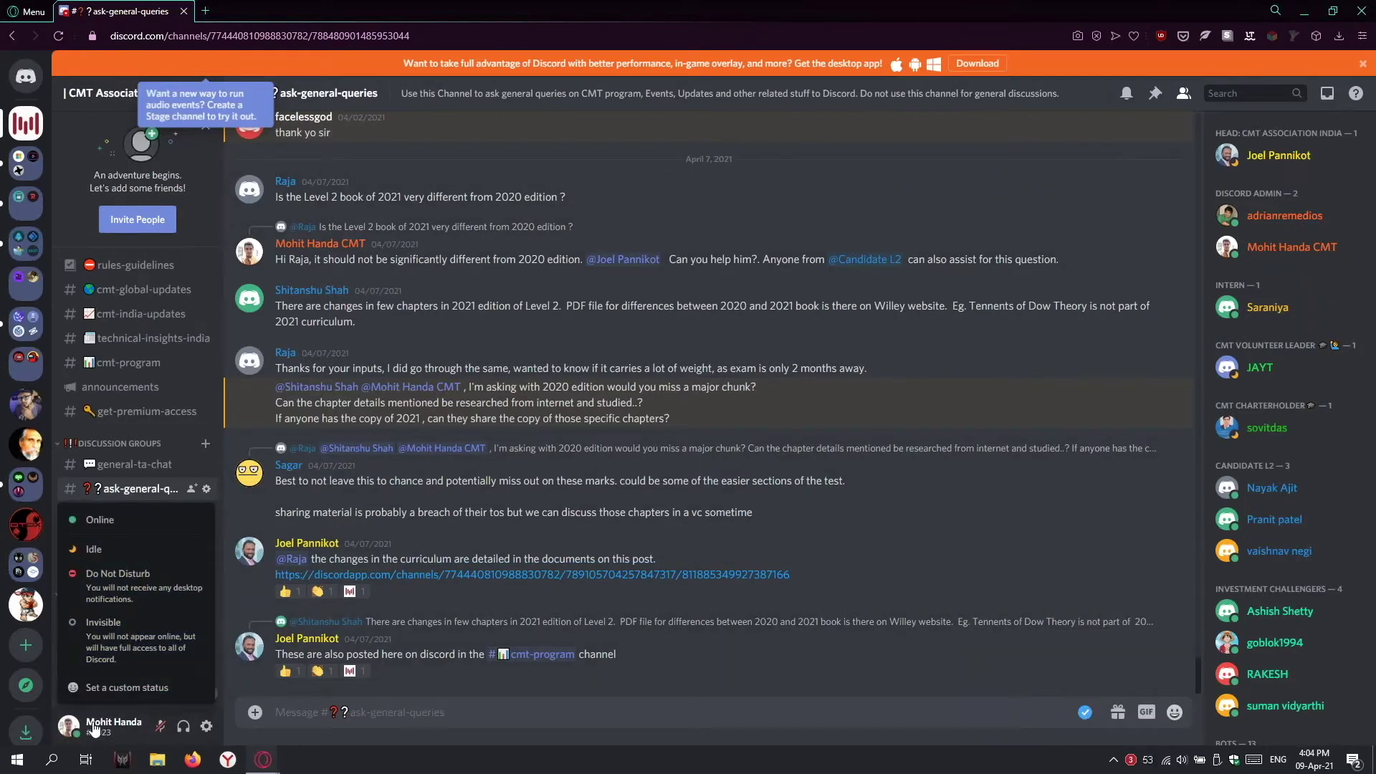
pyautogui.click(93, 729)
pyautogui.click(203, 729)
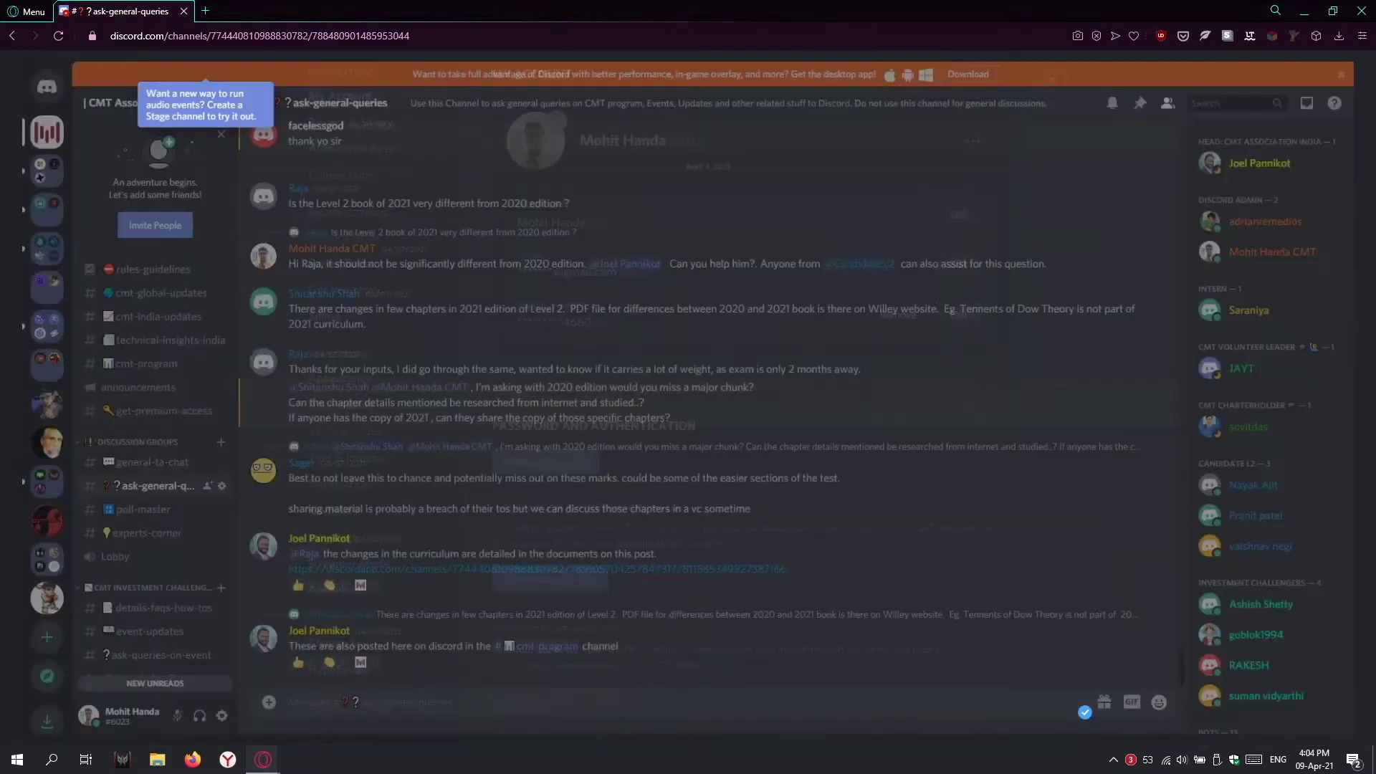
pyautogui.click(364, 685)
pyautogui.click(799, 445)
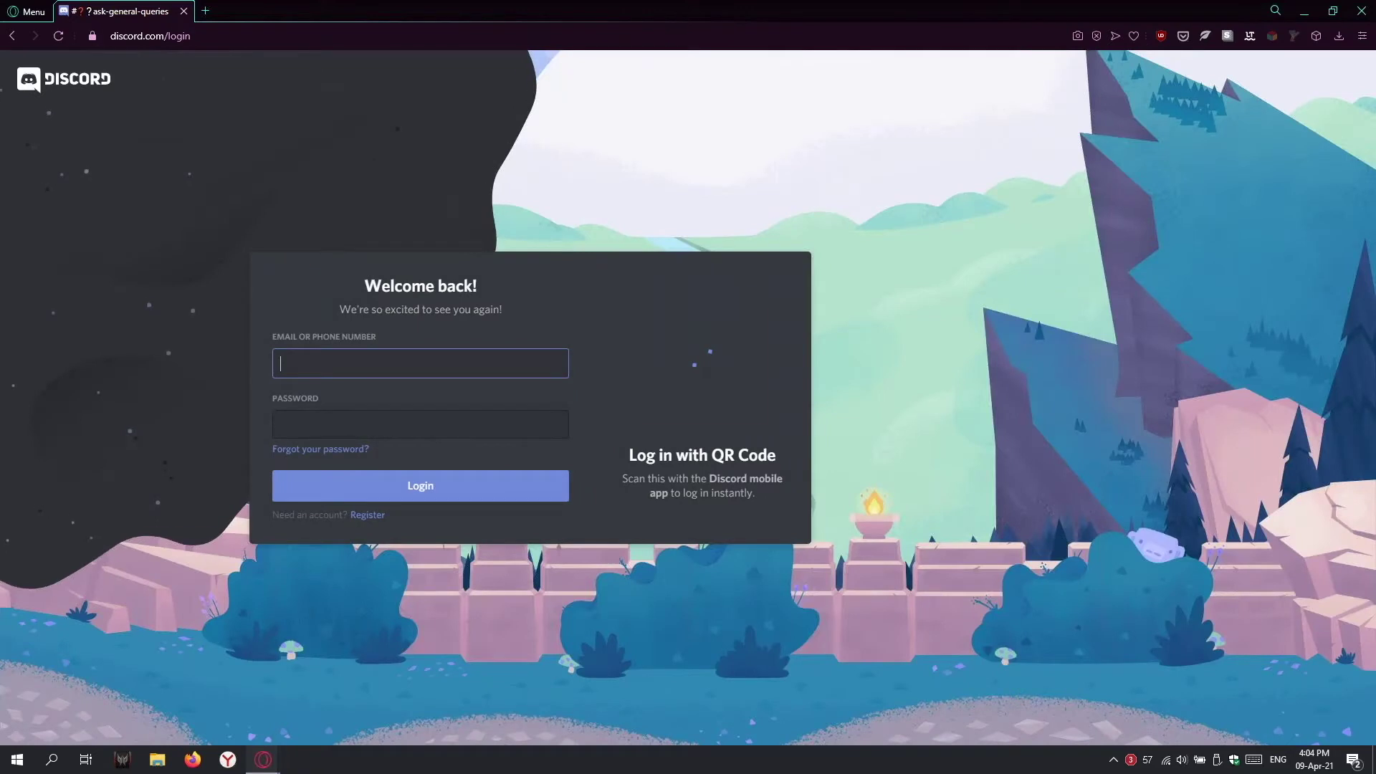
pyautogui.click(250, 29)
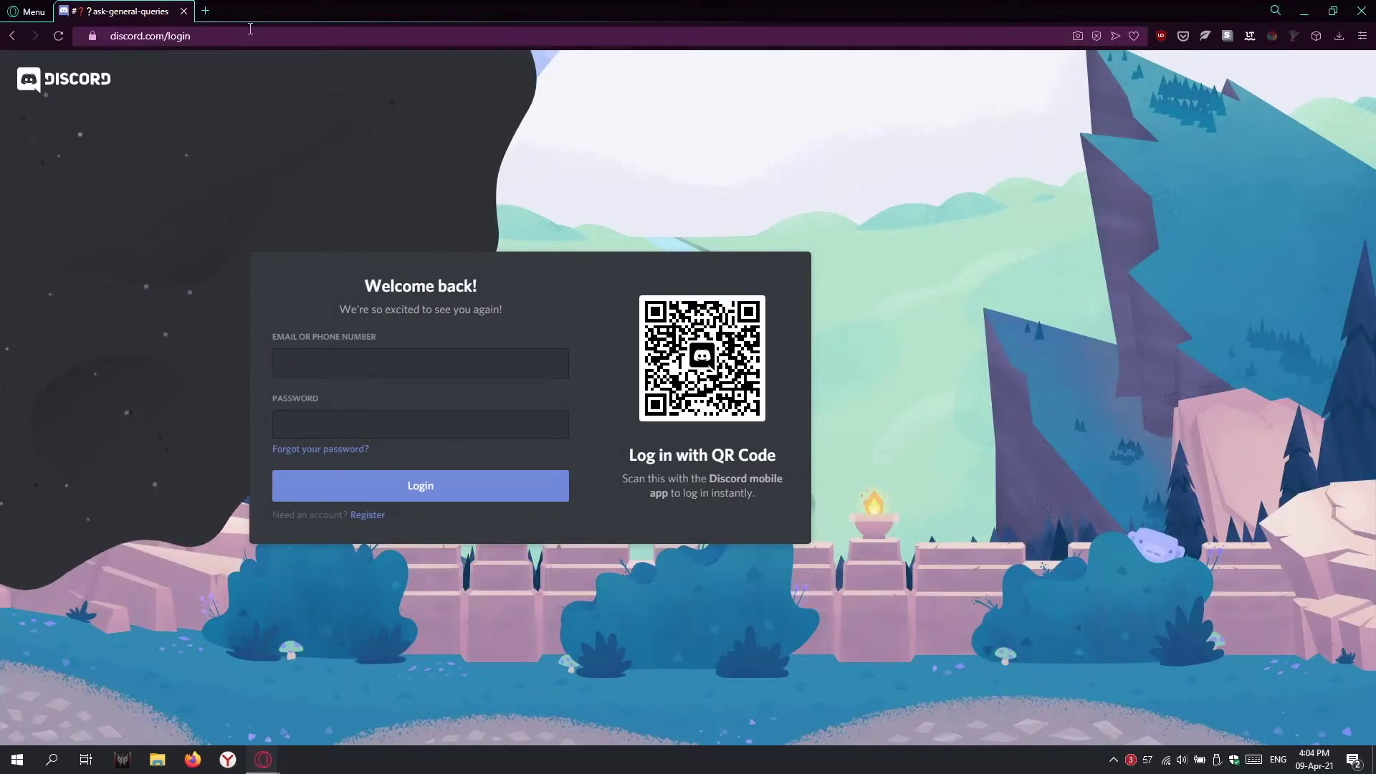
pyautogui.click(12, 35)
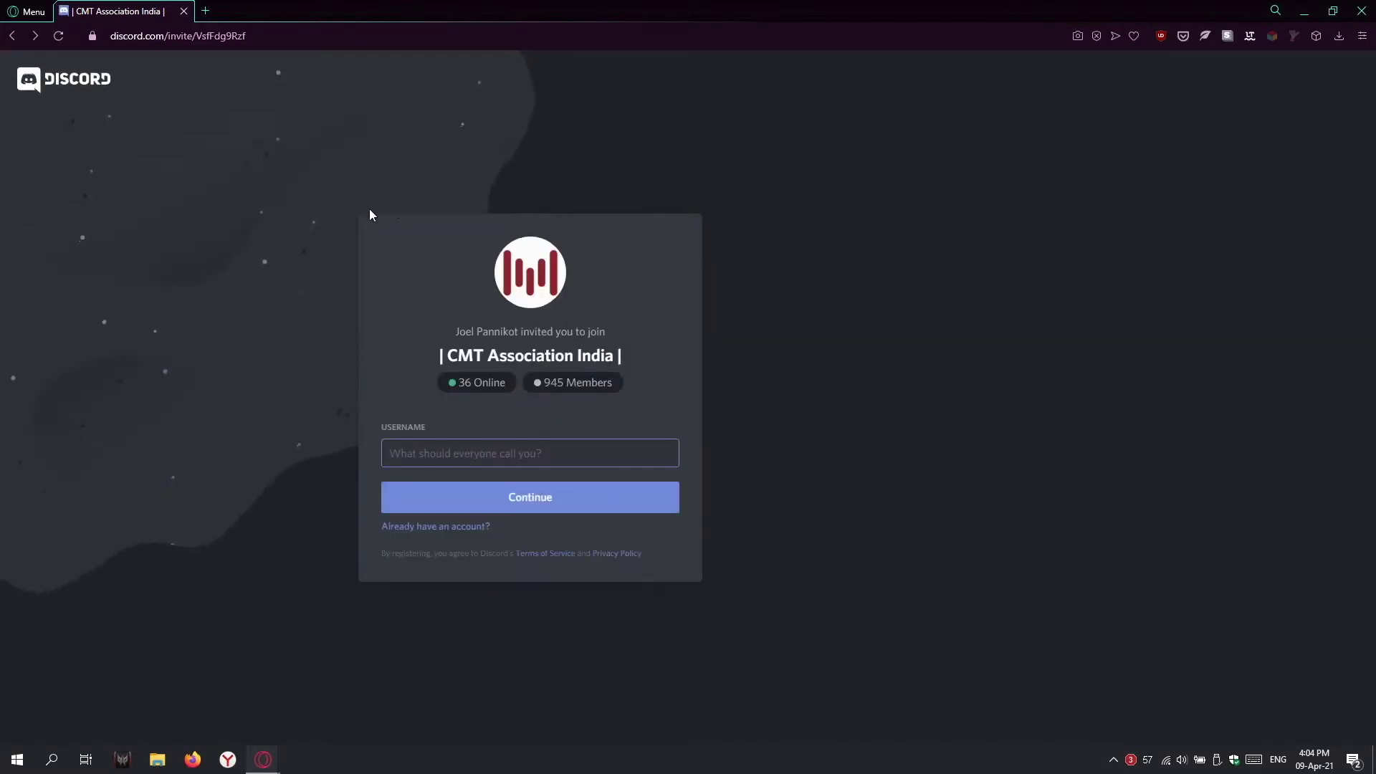
# Step: Enter a new username on the invite, submit it, and confirm the 'I am human' check
pyautogui.click(525, 456)
pyautogui.click(398, 397)
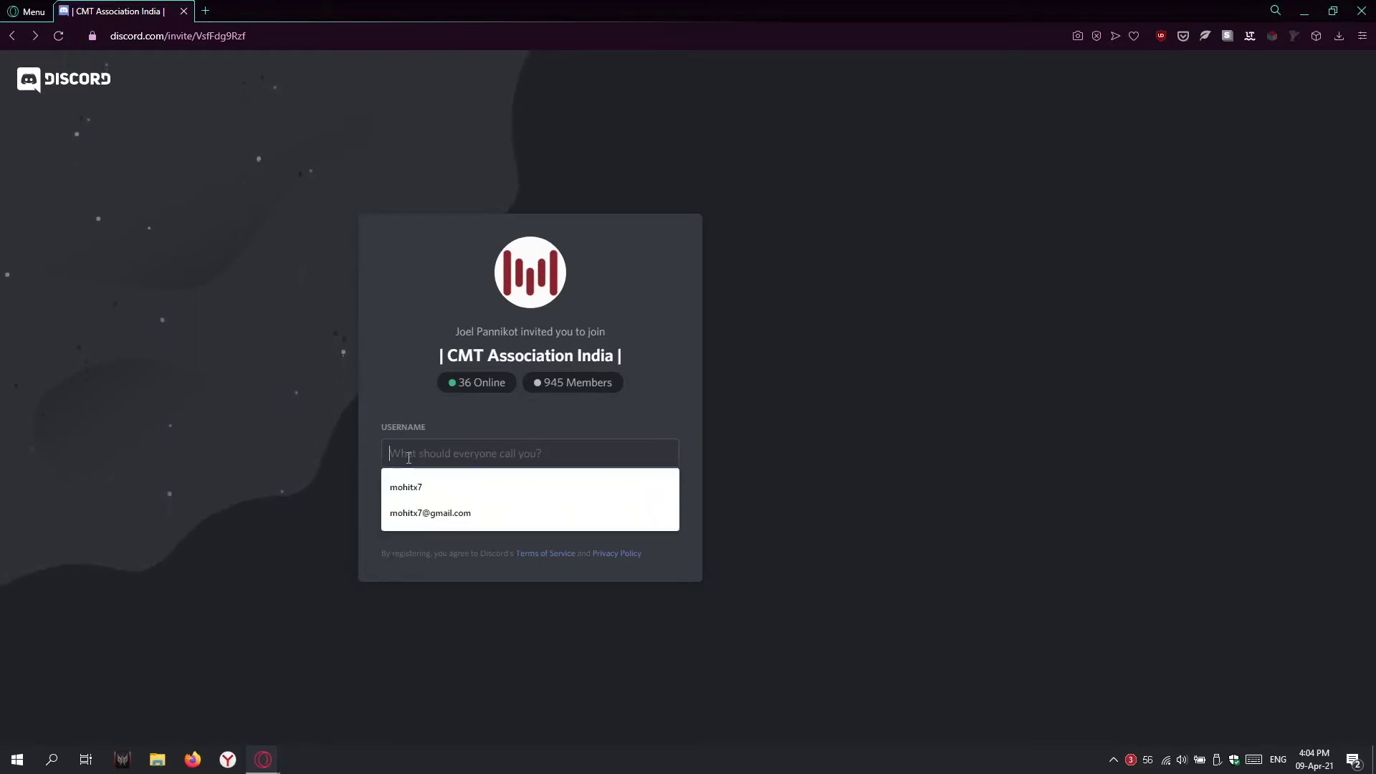
pyautogui.write('mohitx7')
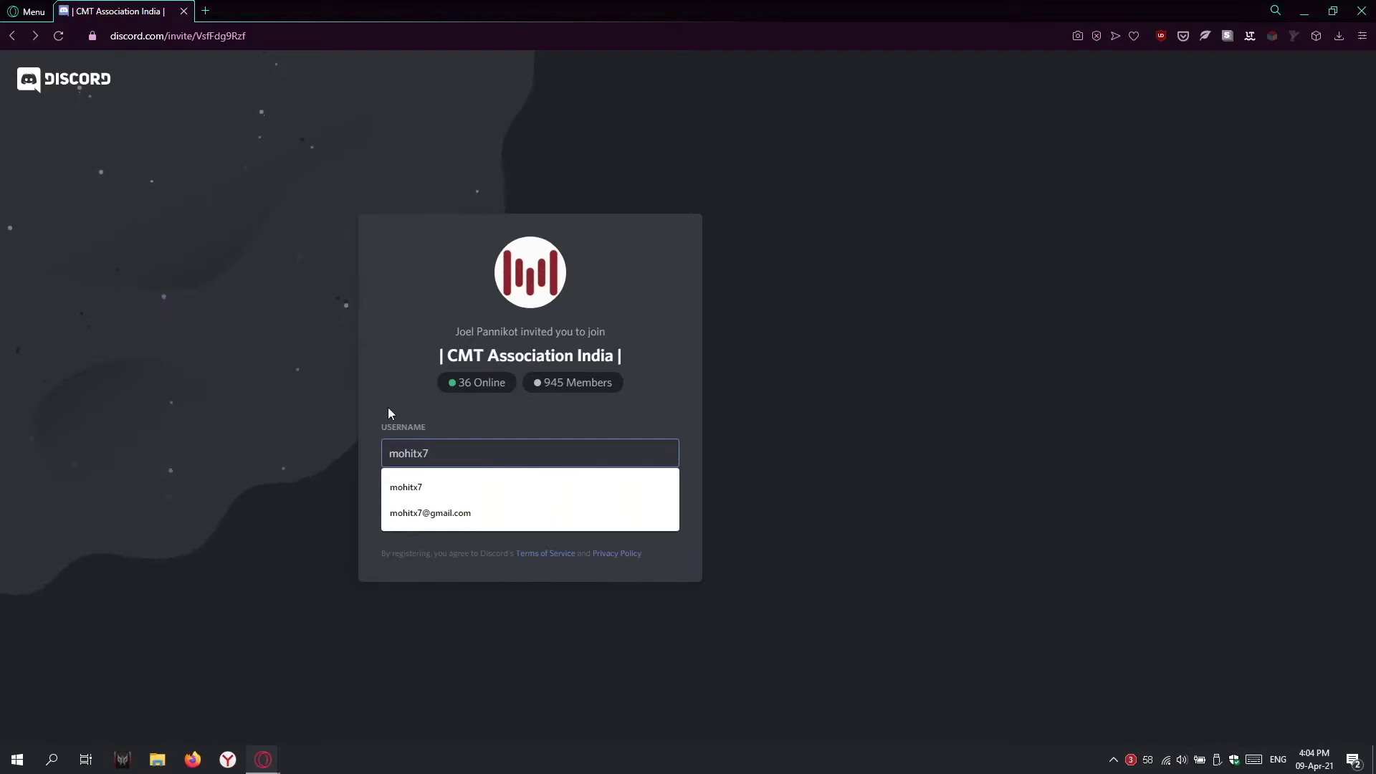
pyautogui.click(388, 413)
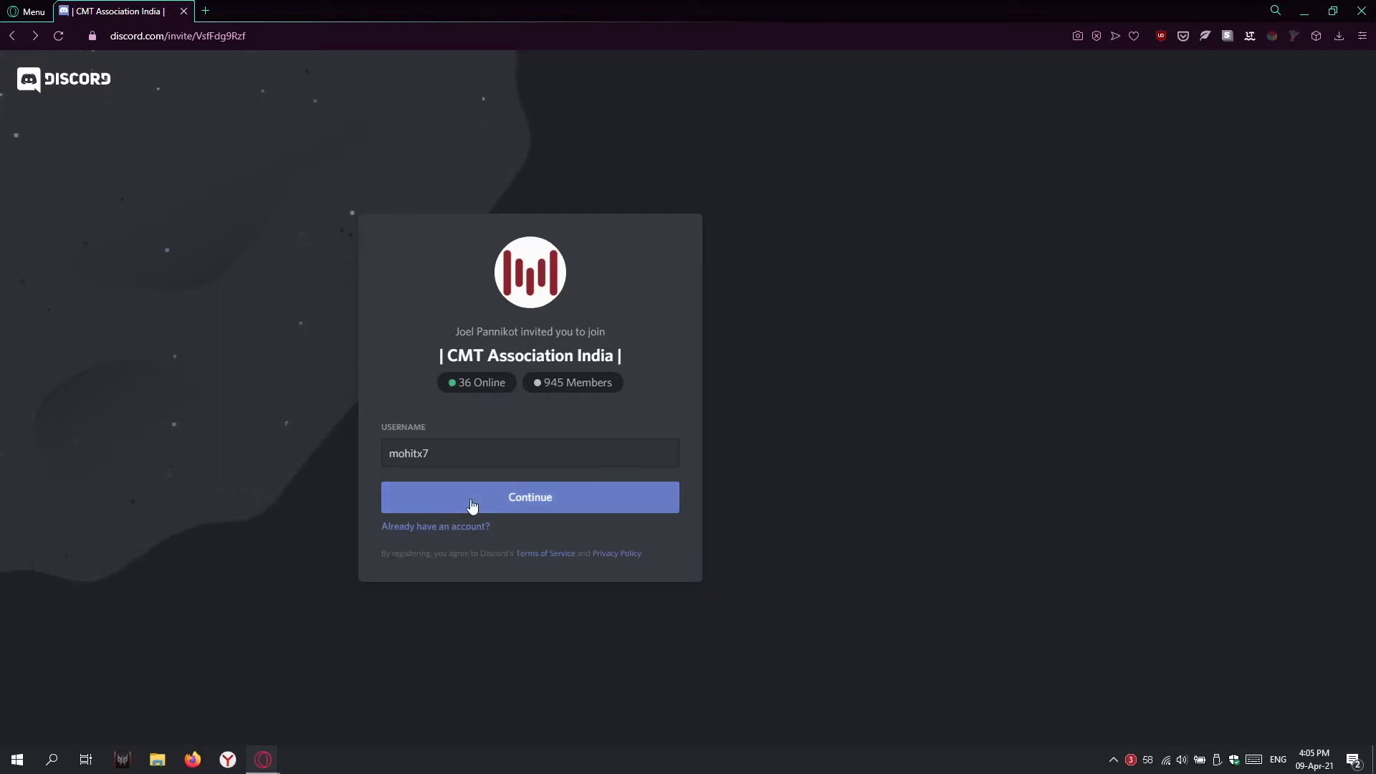
pyautogui.click(472, 506)
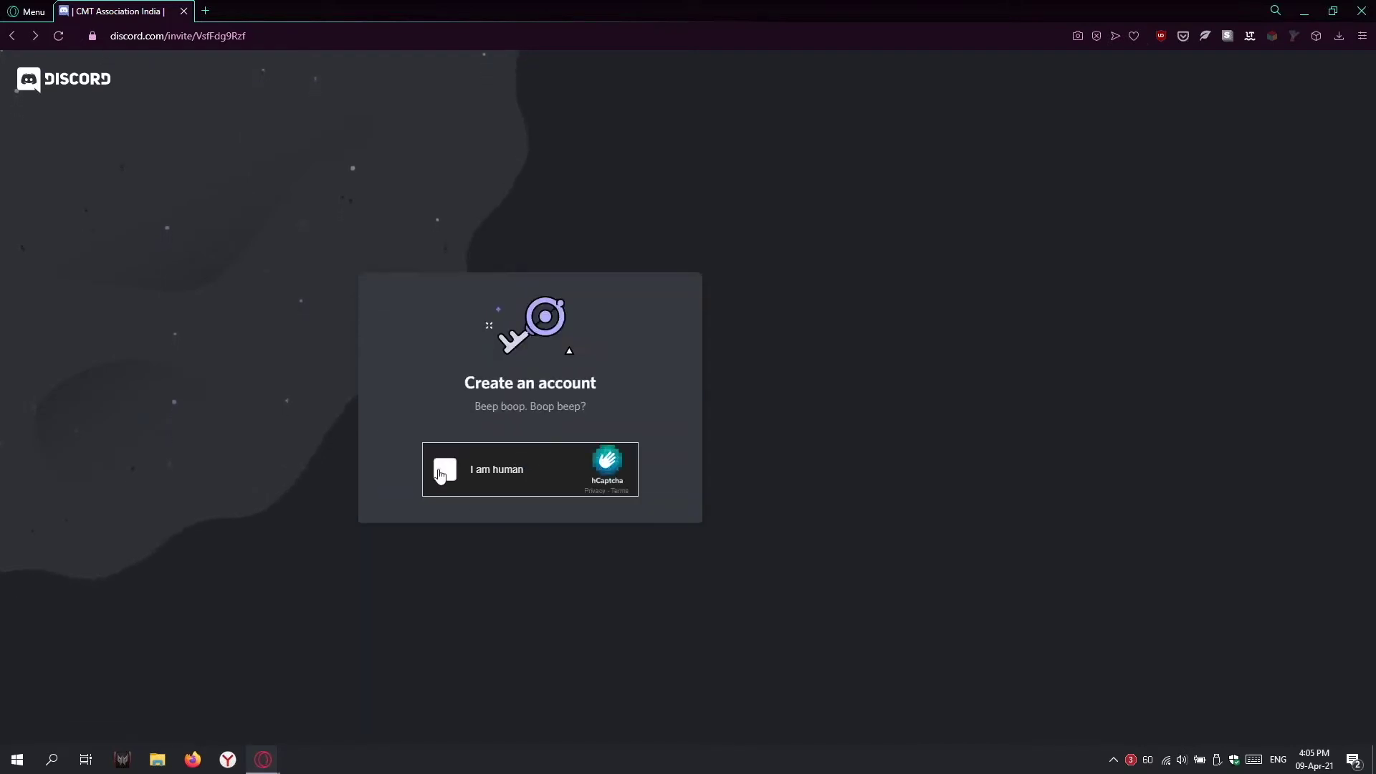
pyautogui.click(444, 471)
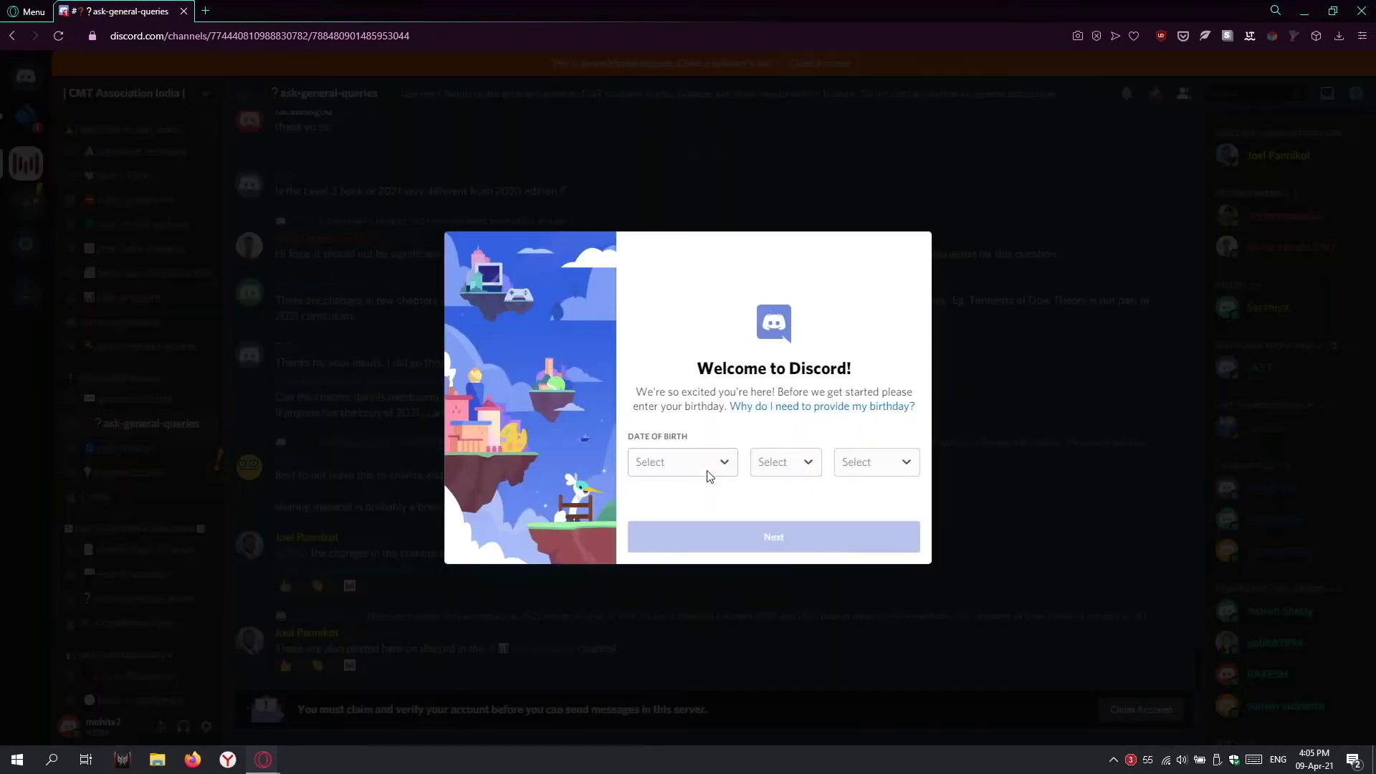
# Step: Choose September as the birth month
pyautogui.click(709, 469)
pyautogui.scroll(-3, 687, 448)
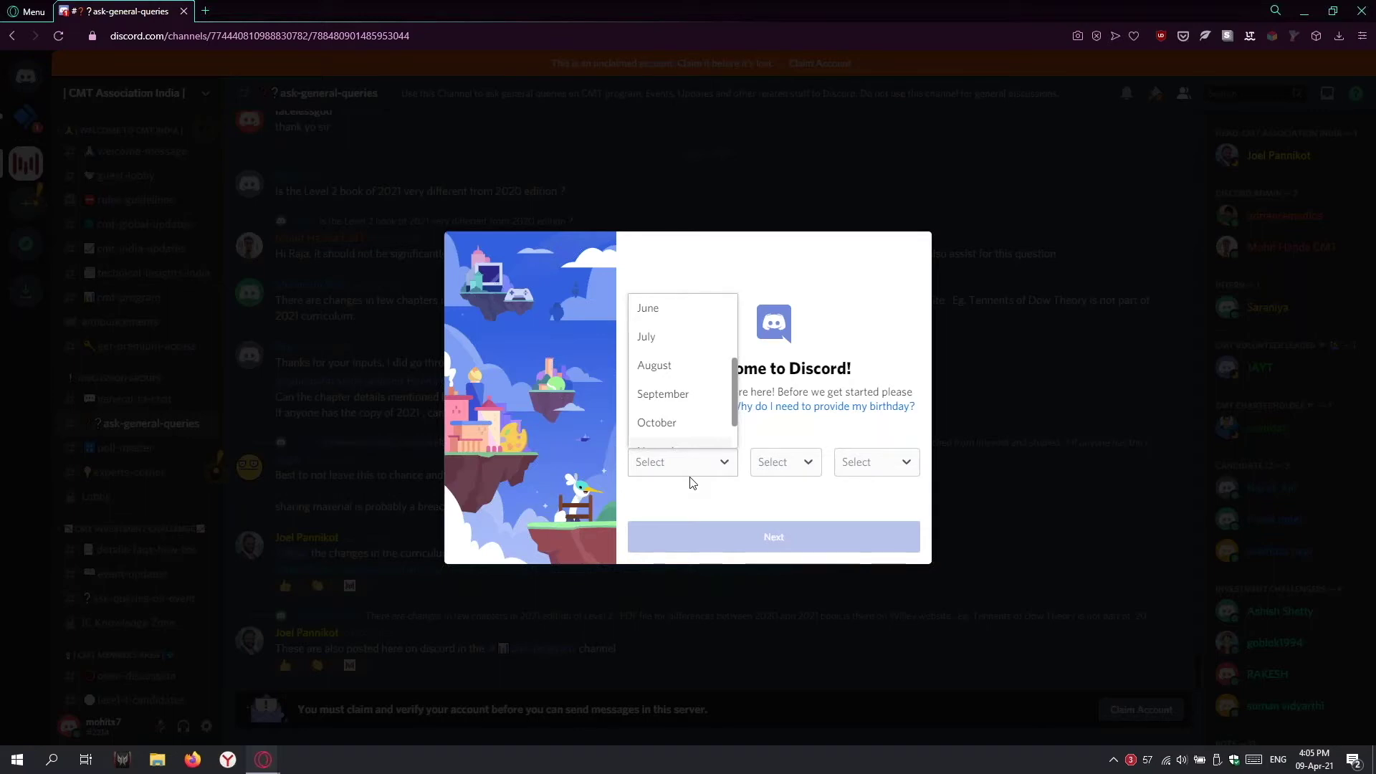
pyautogui.click(586, 187)
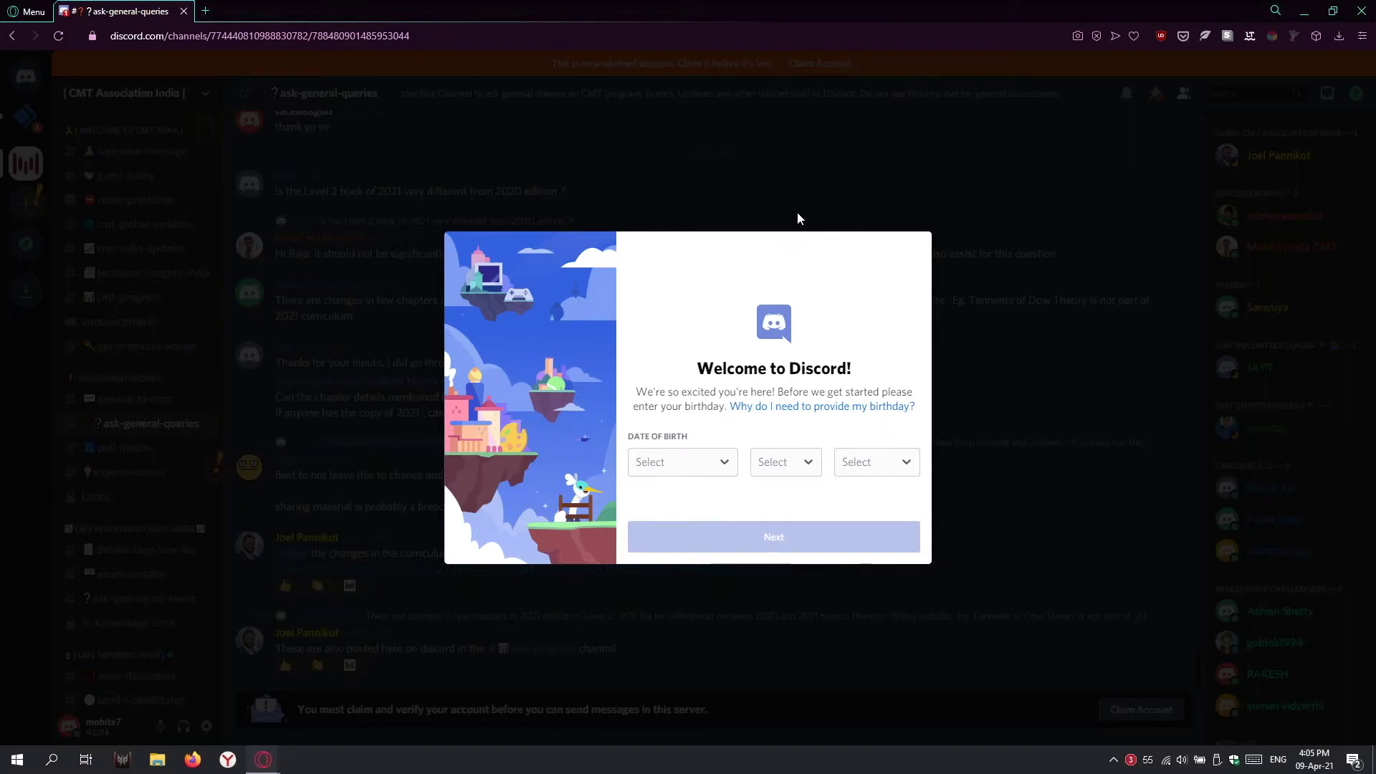
pyautogui.click(711, 462)
pyautogui.scroll(-3, 688, 402)
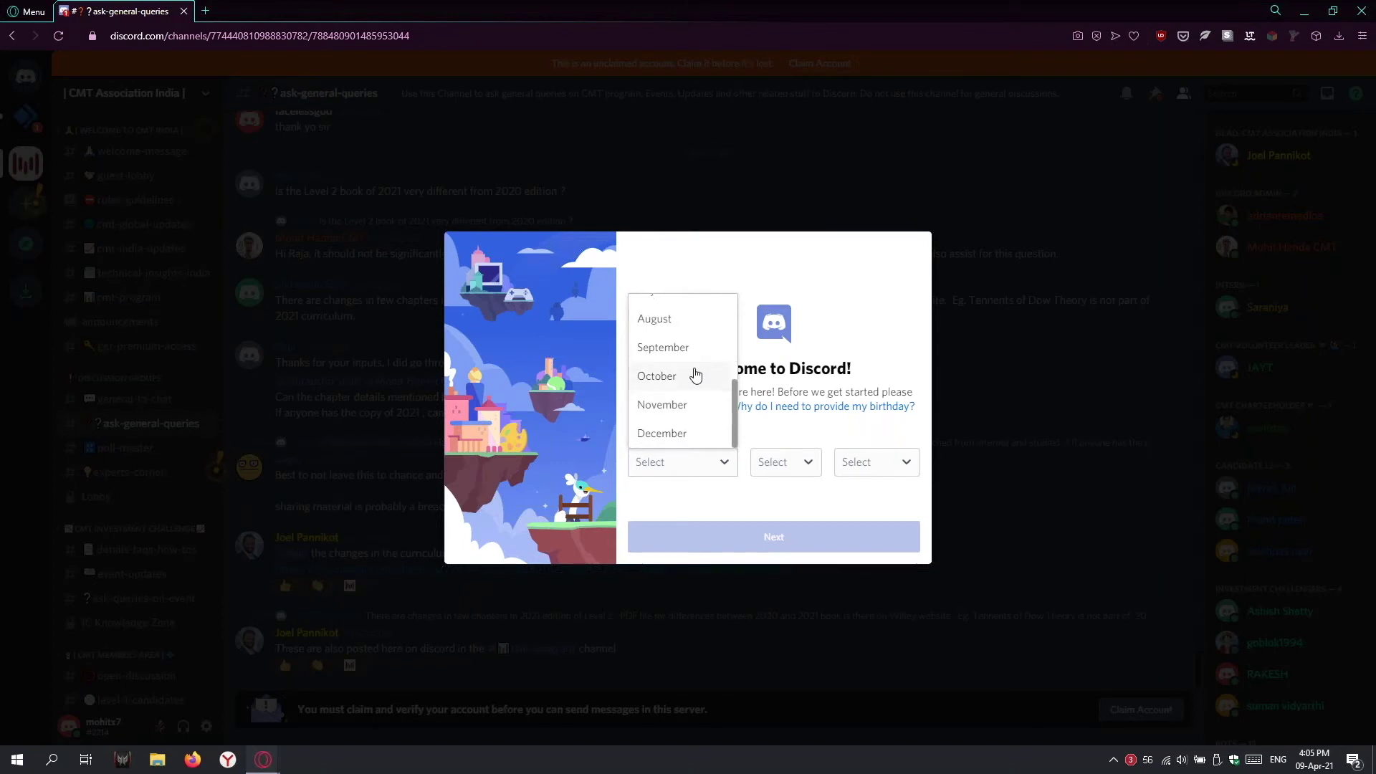
pyautogui.click(685, 348)
pyautogui.click(767, 461)
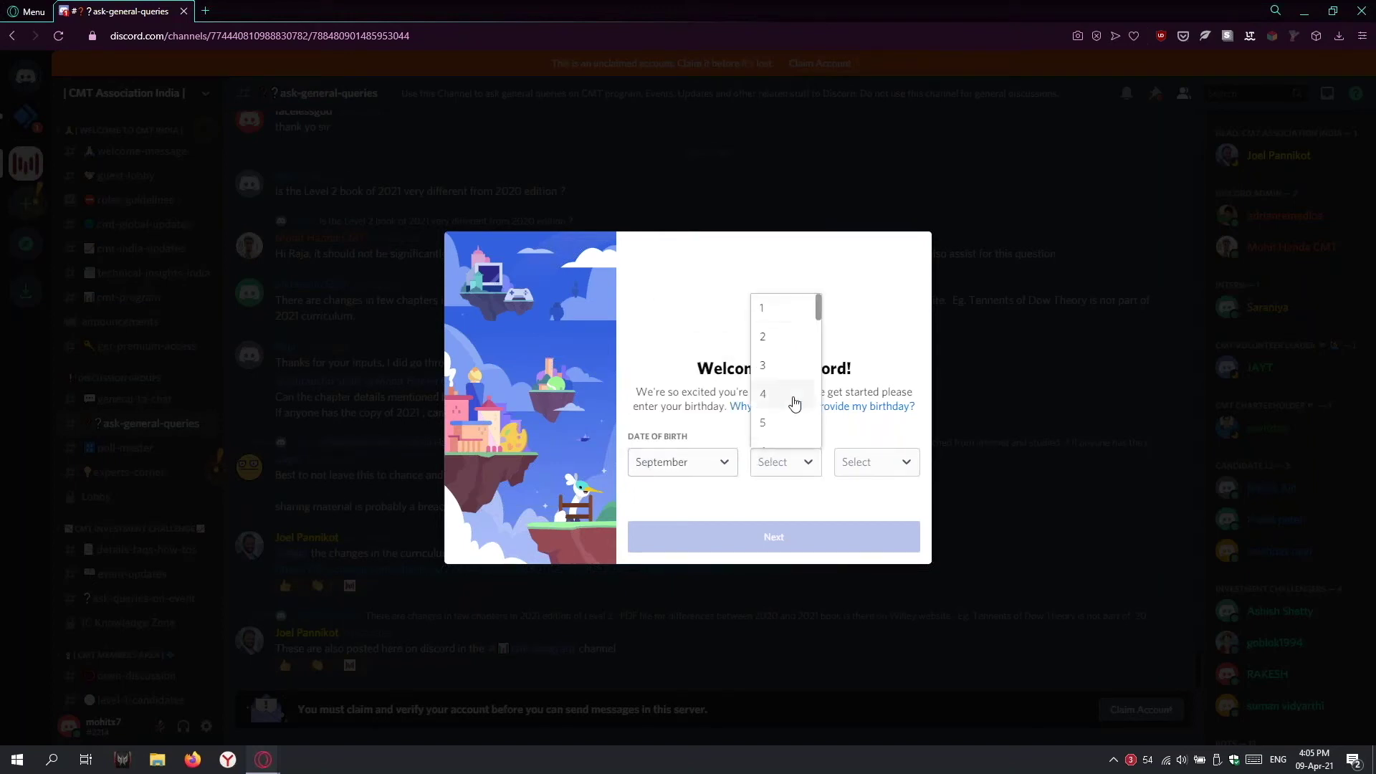
pyautogui.scroll(-3, 788, 387)
pyautogui.scroll(2, 784, 356)
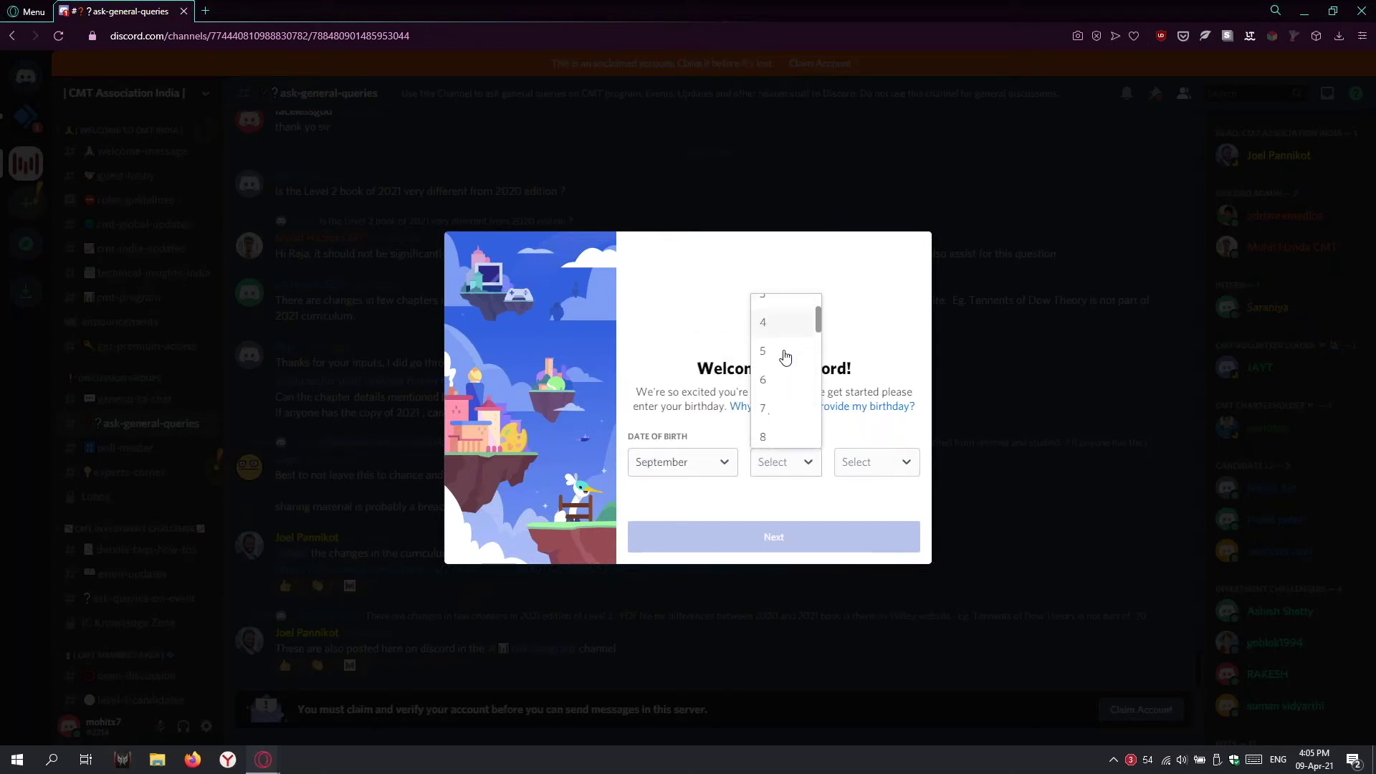
pyautogui.click(778, 408)
pyautogui.click(863, 458)
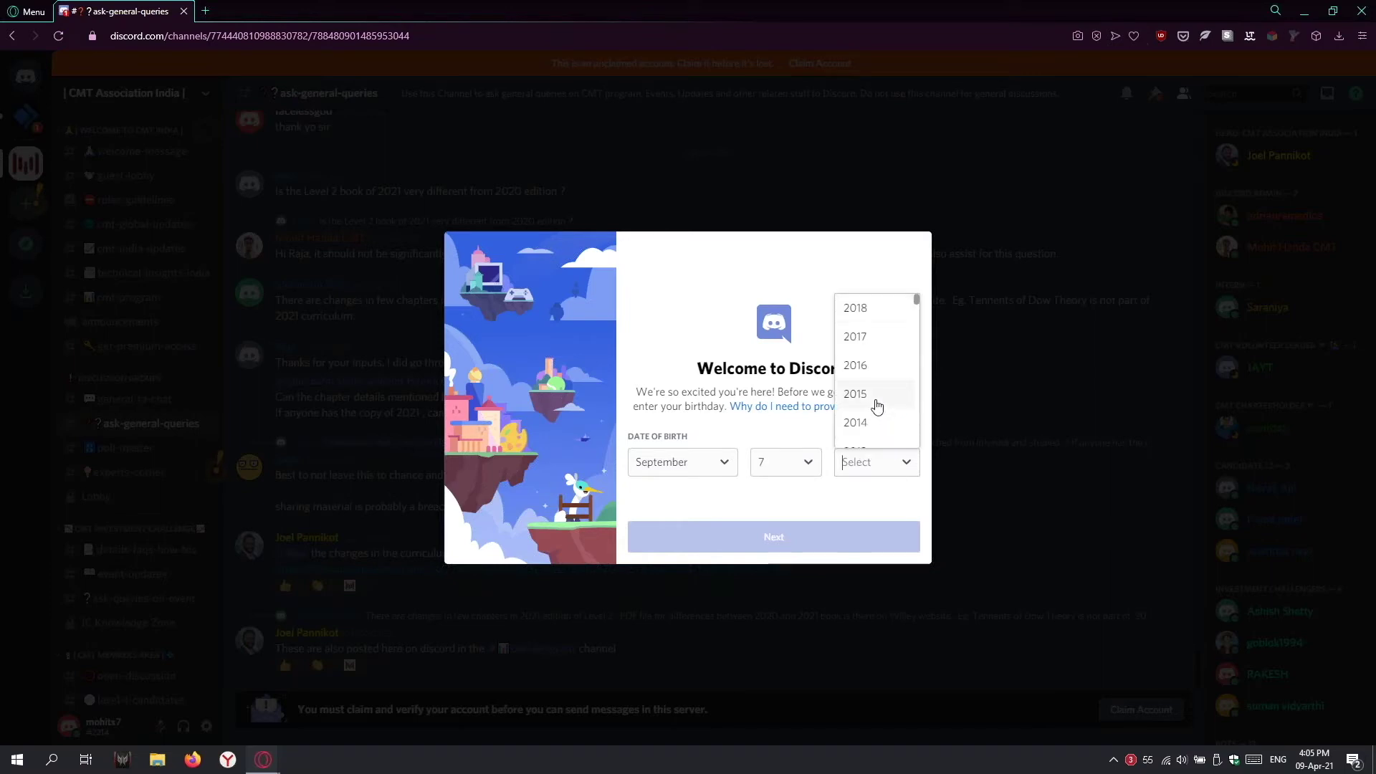
pyautogui.scroll(-6, 879, 416)
pyautogui.scroll(-3, 878, 406)
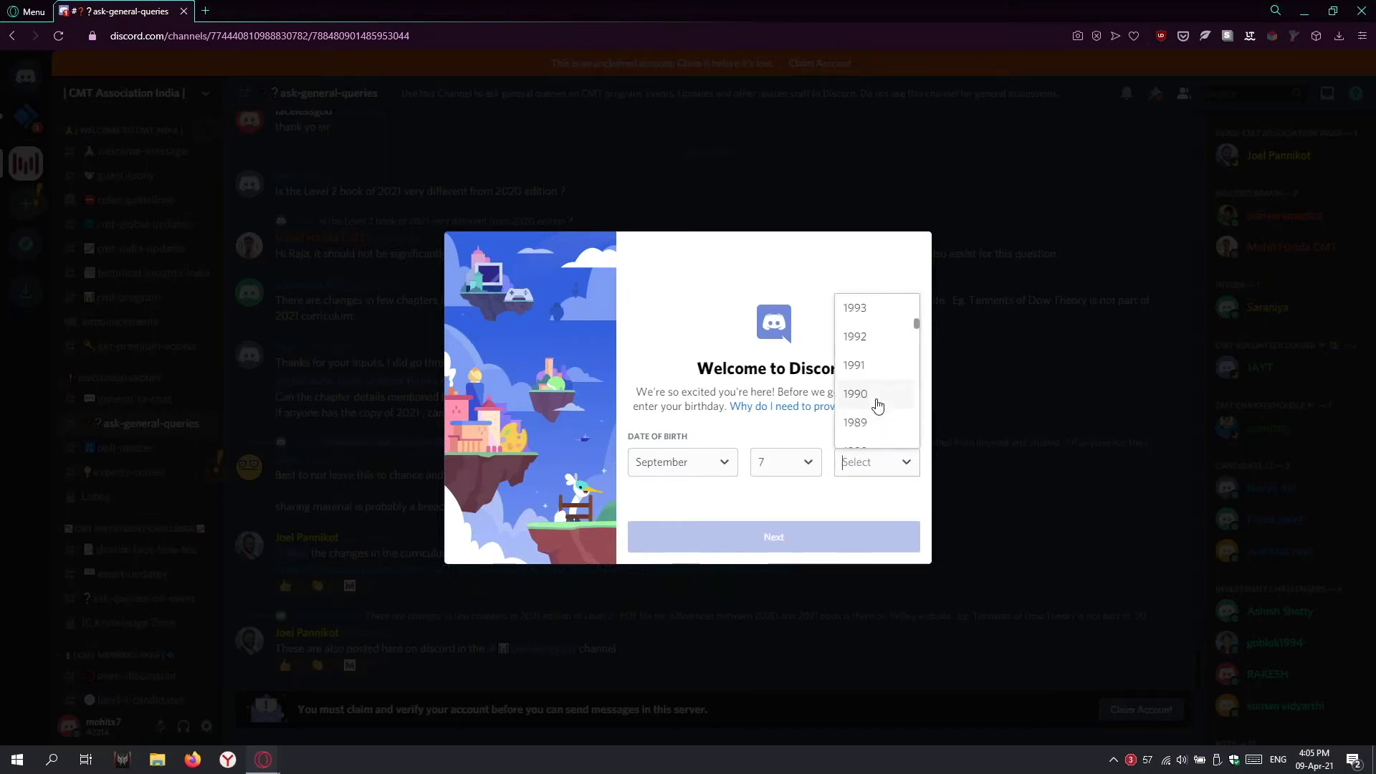
pyautogui.scroll(-2, 876, 405)
pyautogui.click(875, 407)
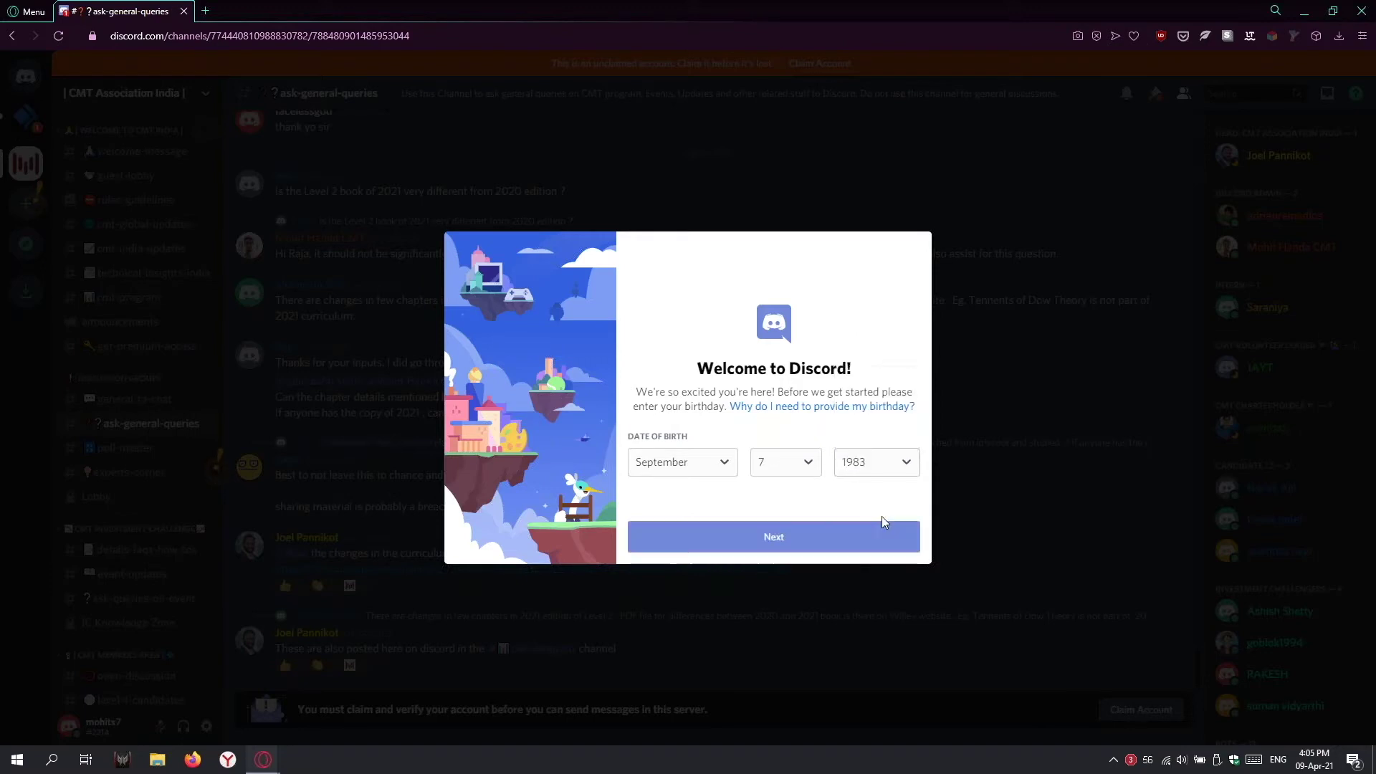
pyautogui.click(824, 530)
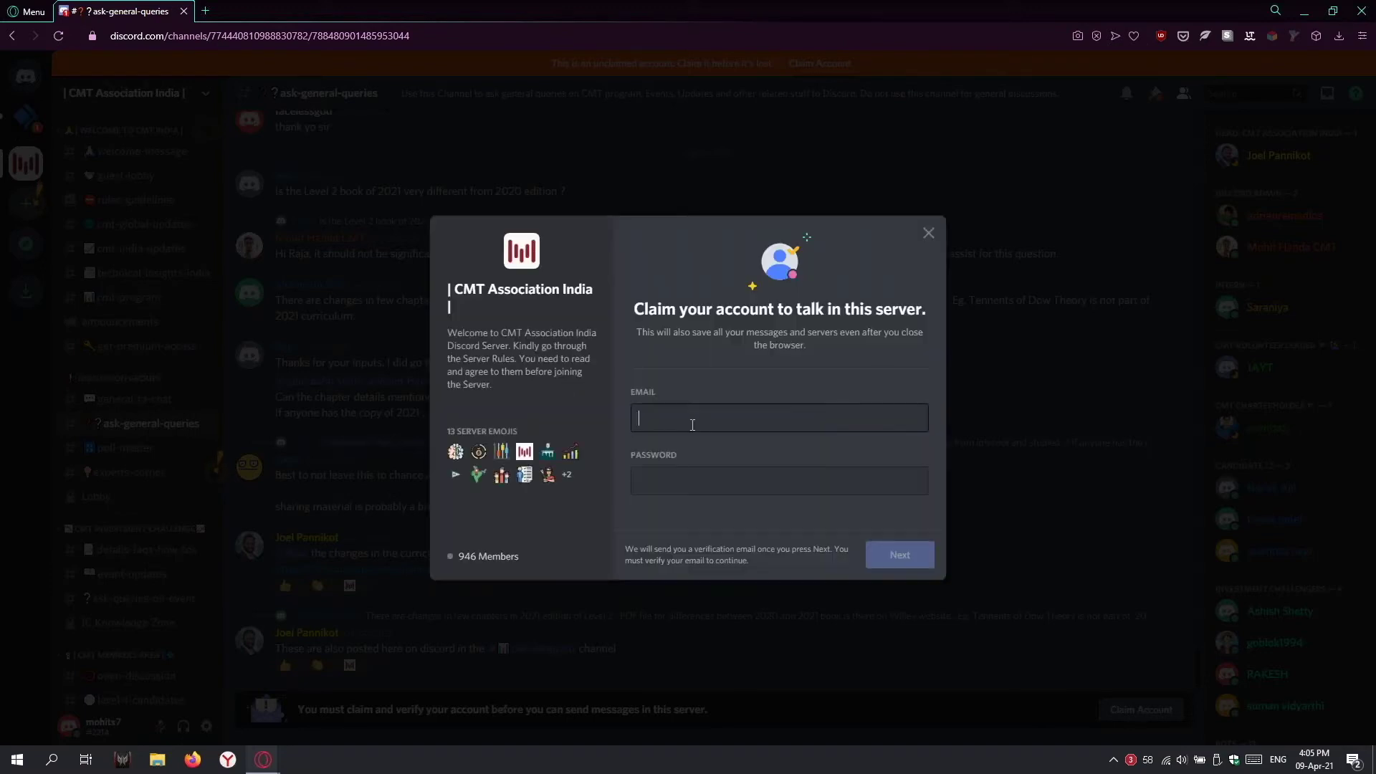
# Step: Fill the claim-account form with an email address and a password, and submit it
pyautogui.click(684, 418)
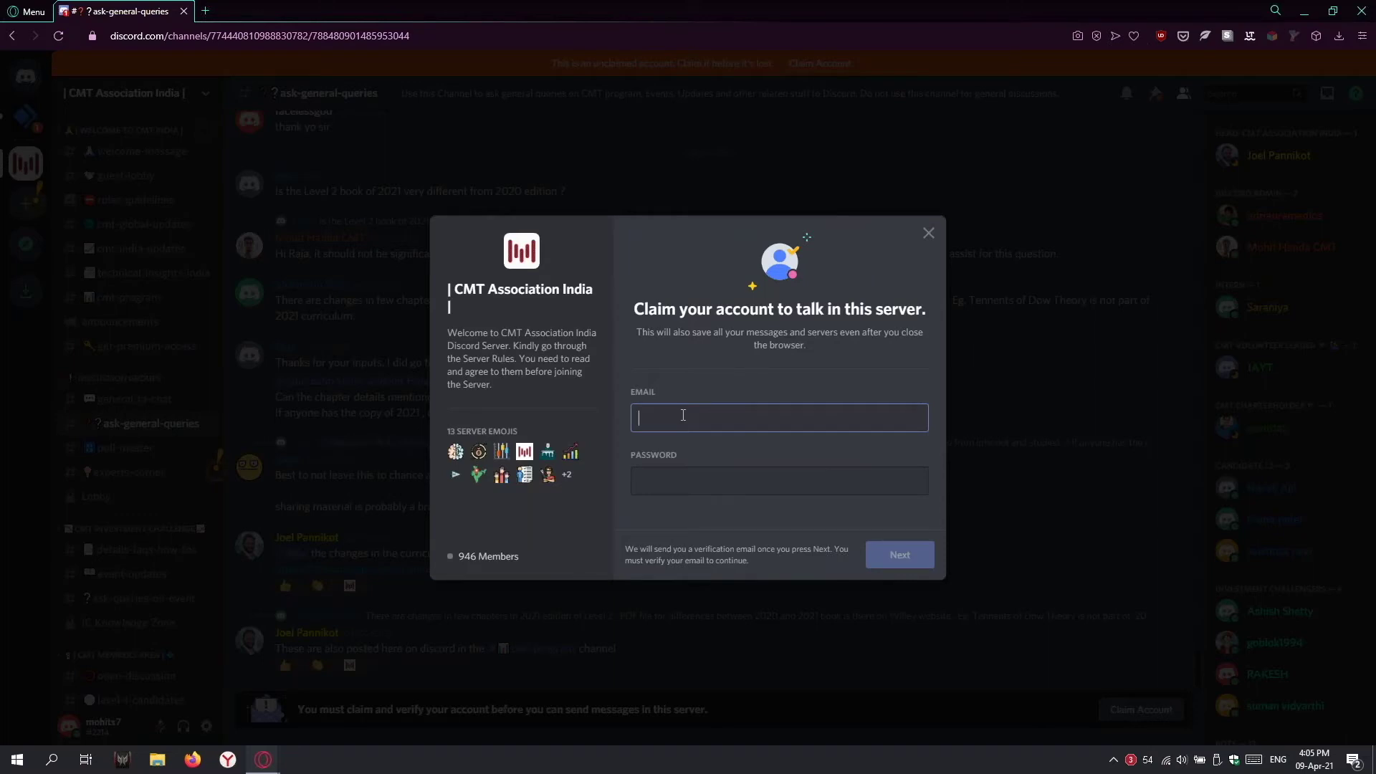
pyautogui.click(694, 473)
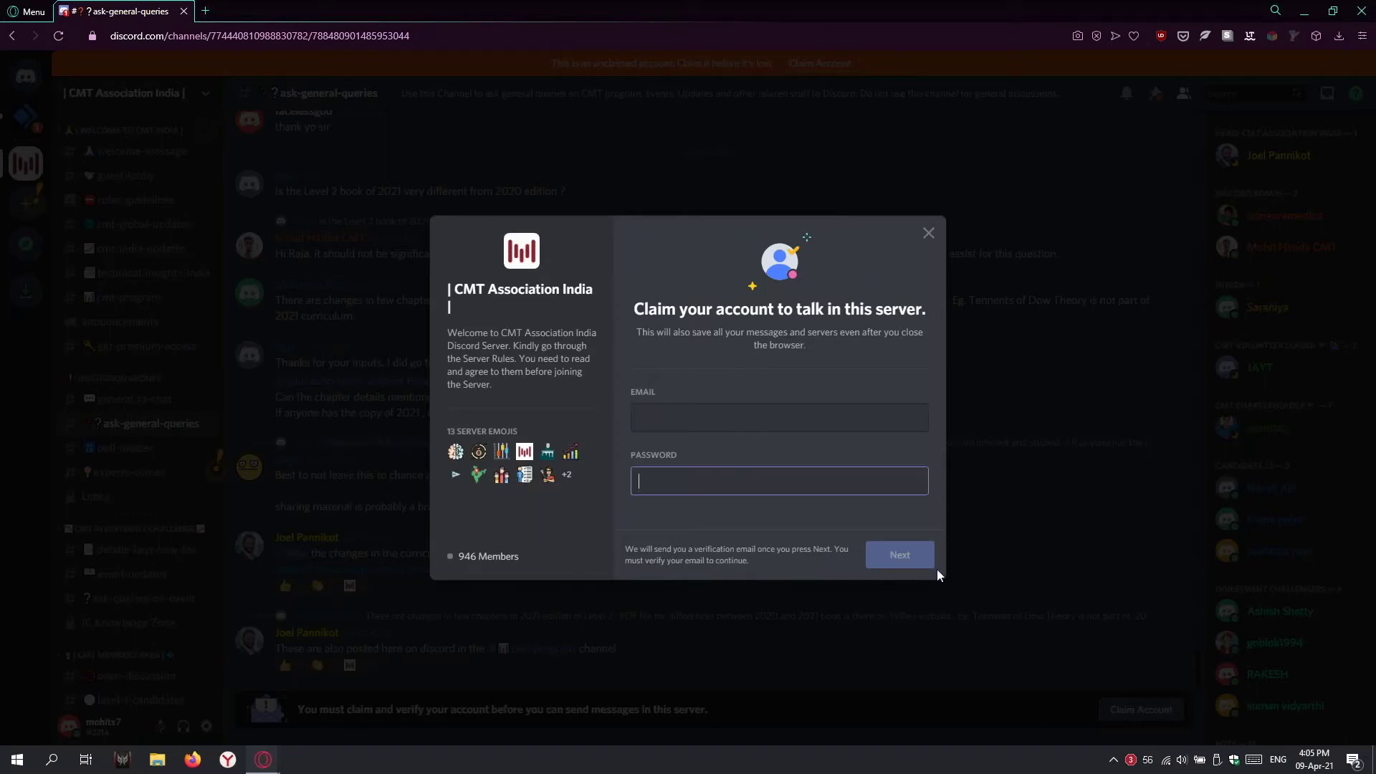
pyautogui.click(731, 417)
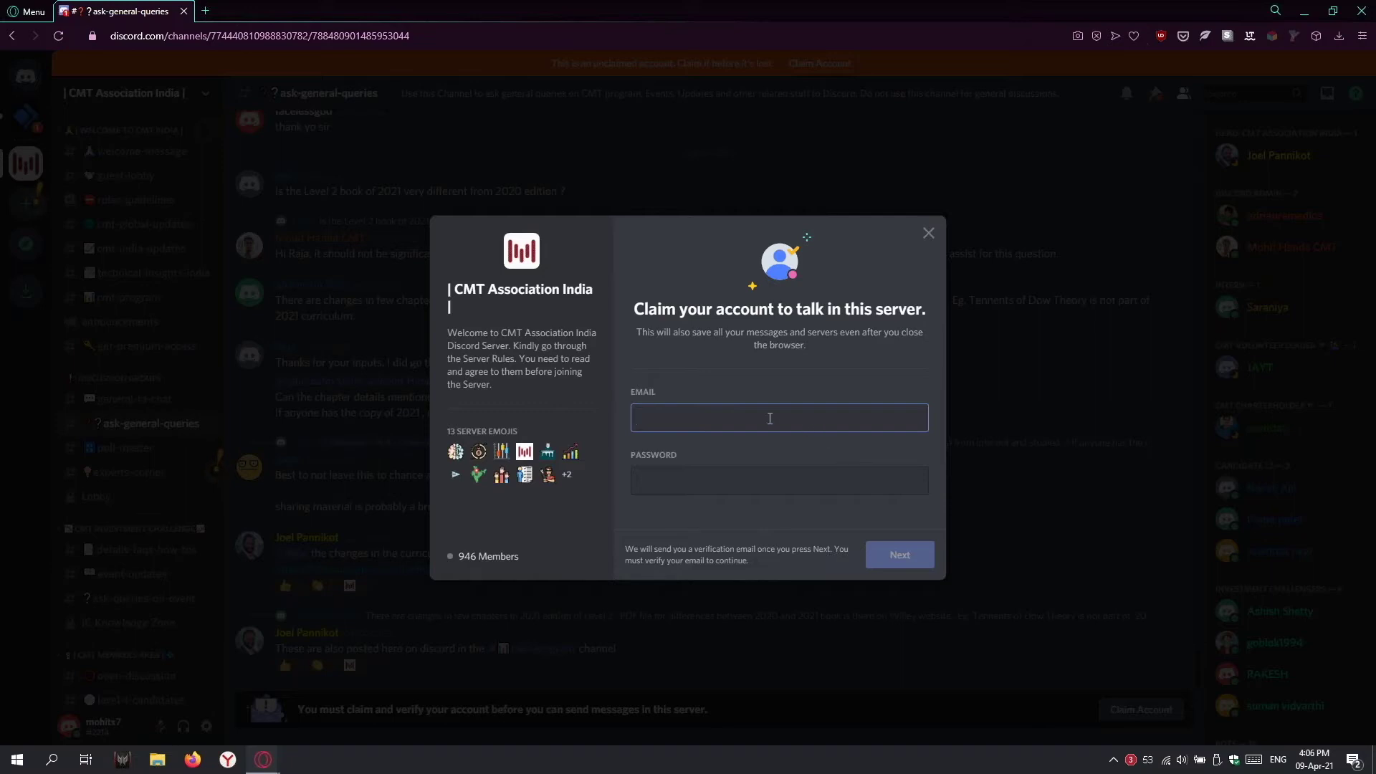
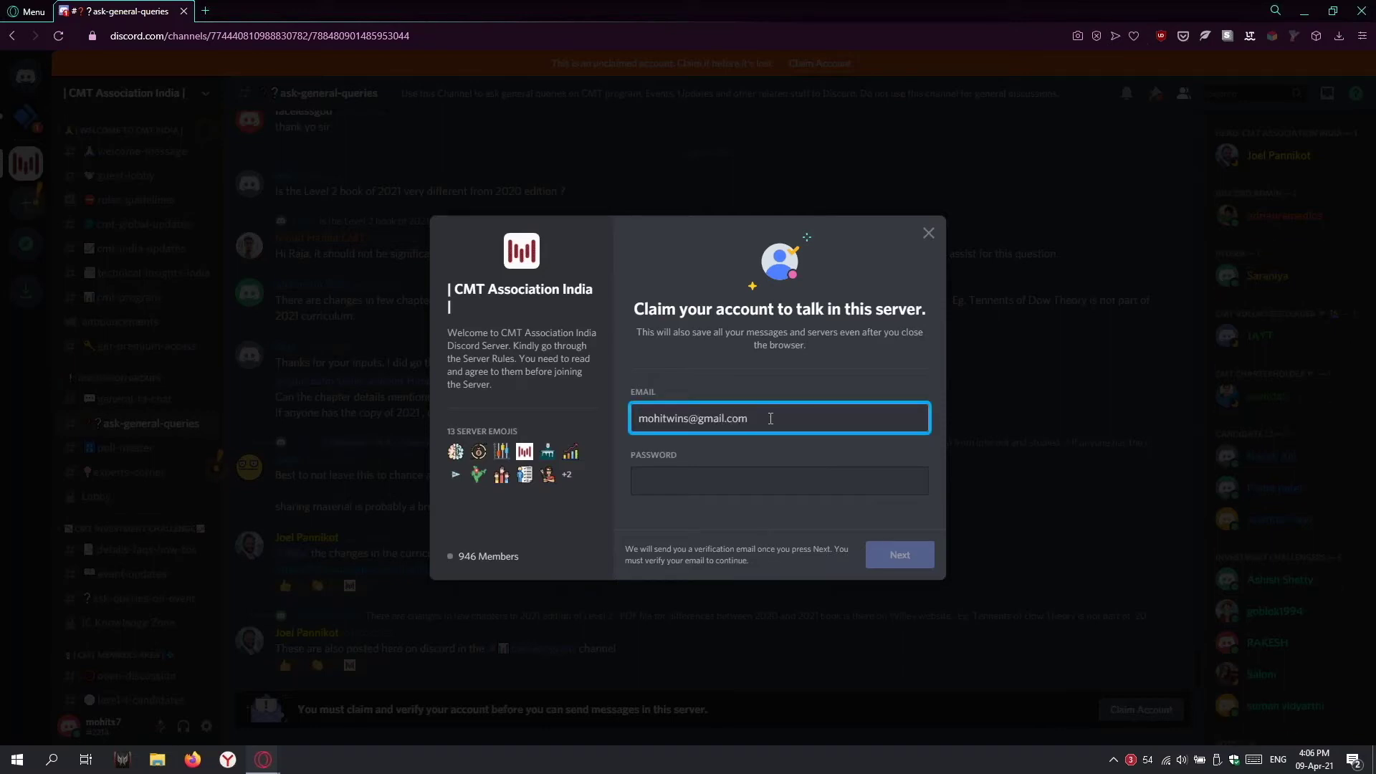
pyautogui.press('Tab')
pyautogui.write('•')
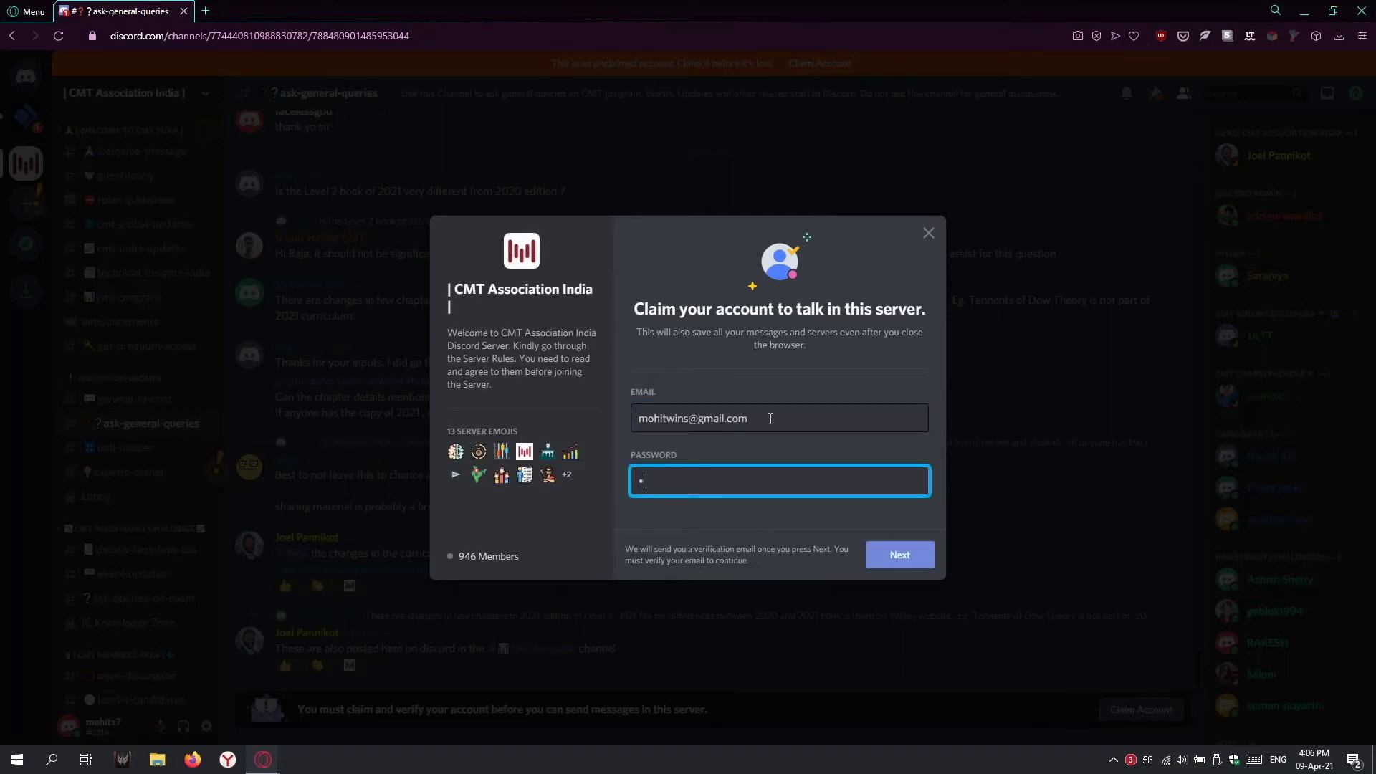
pyautogui.click(895, 556)
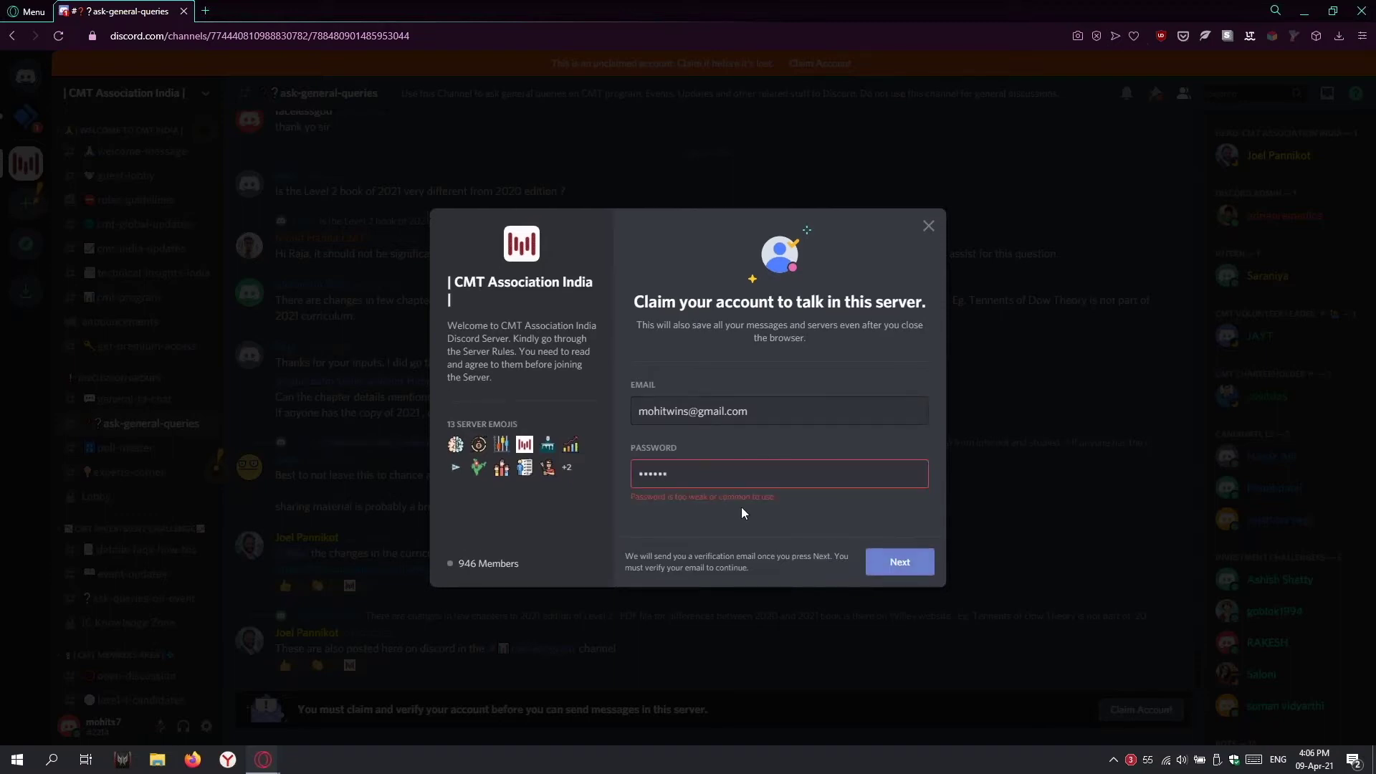
# Step: Replace the password with a longer, stronger one and resubmit
pyautogui.write('••••')
pyautogui.click(897, 564)
pyautogui.moveTo(707, 473); pyautogui.dragTo(585, 467)
pyautogui.write('••••••••••')
pyautogui.click(897, 556)
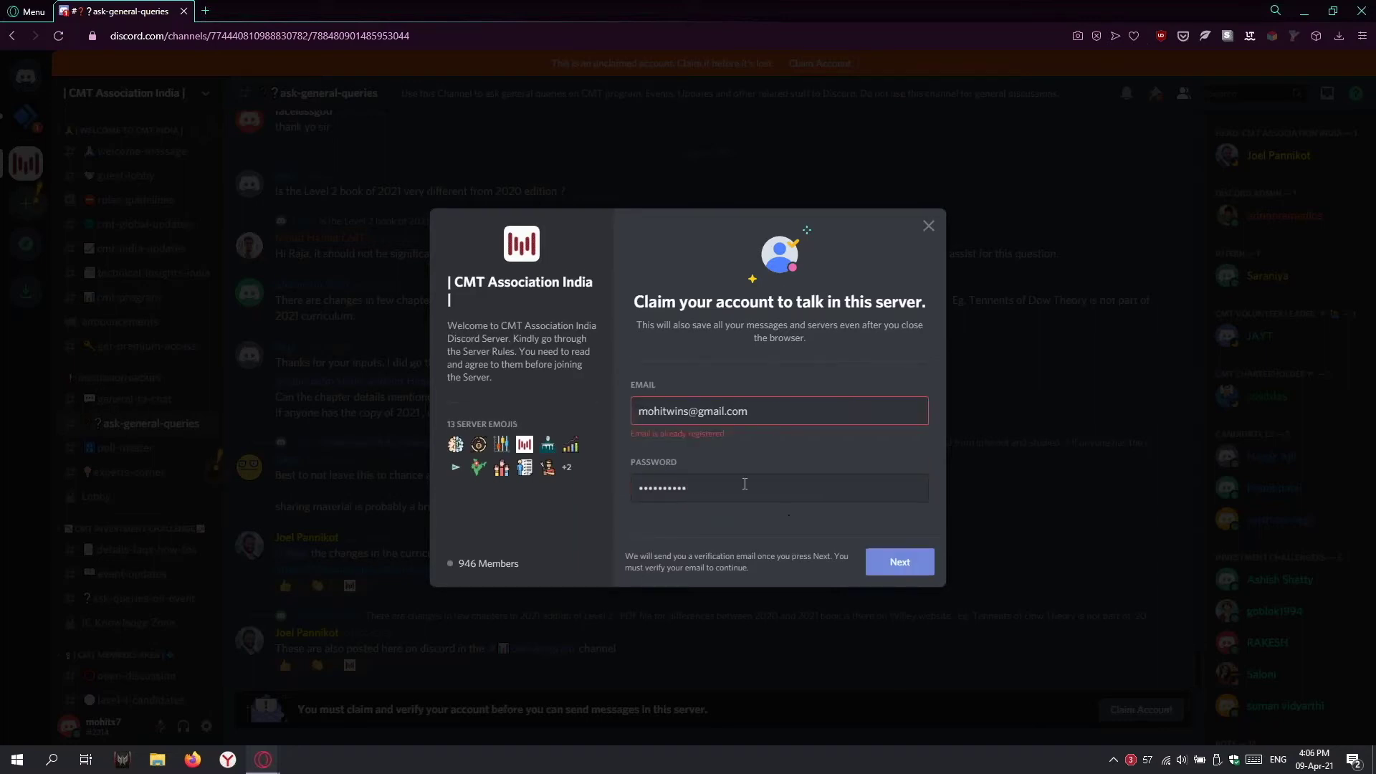
# Step: Edit the email to a different yandex address and submit the form again
pyautogui.press('BackSpace')
pyautogui.press('BackSpace')
pyautogui.press('BackSpace')
pyautogui.press('BackSpace')
pyautogui.write('x7')
pyautogui.press('Delete')
pyautogui.press('Delete')
pyautogui.press('Delete')
pyautogui.press('Delete')
pyautogui.write('yandex')
pyautogui.click(899, 564)
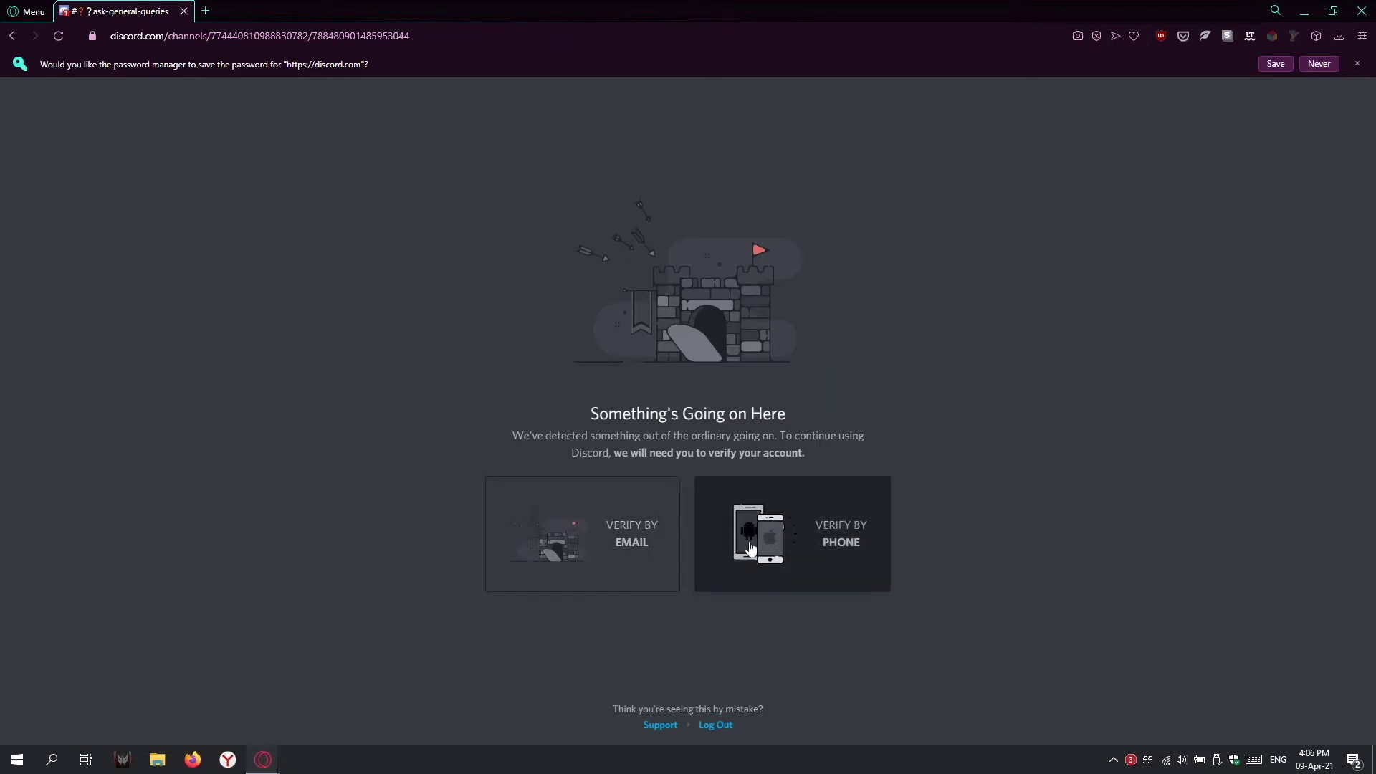
pyautogui.click(717, 725)
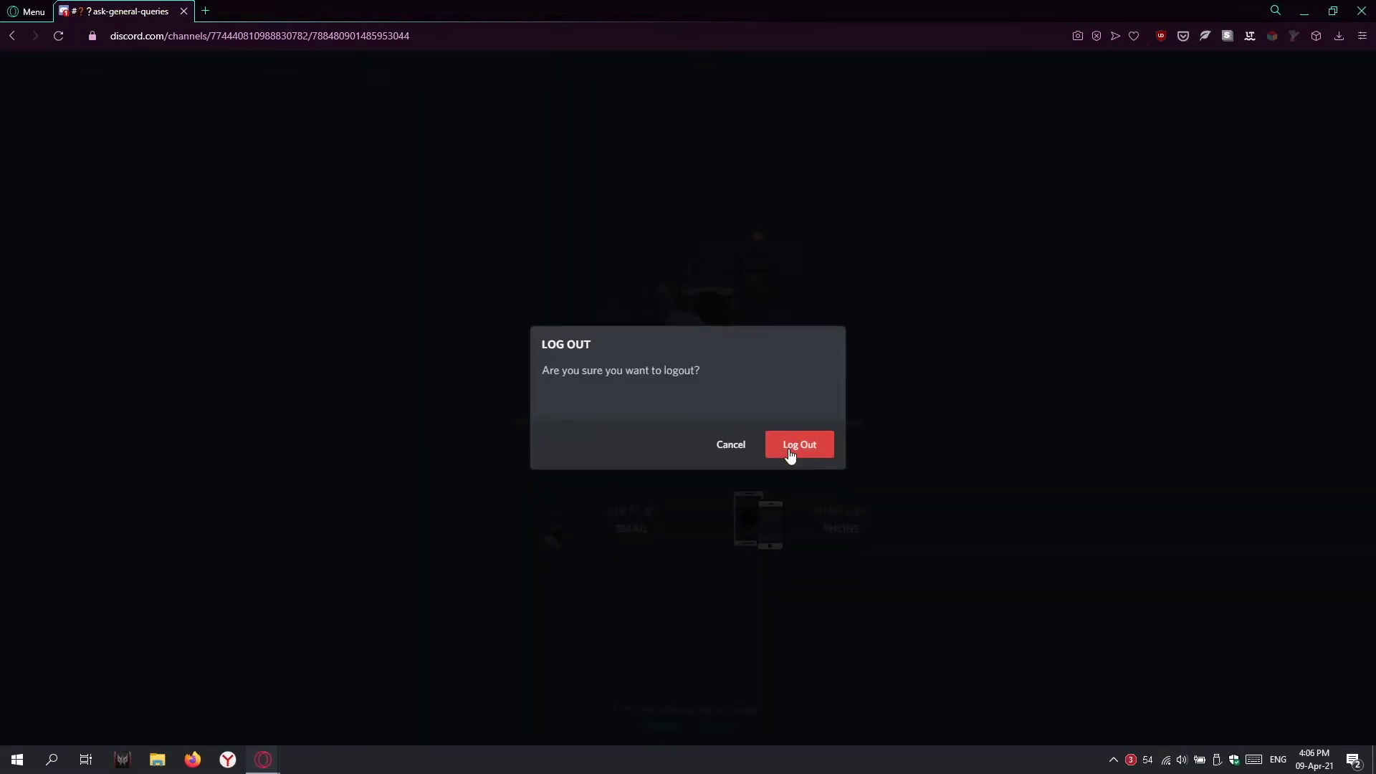
pyautogui.click(789, 448)
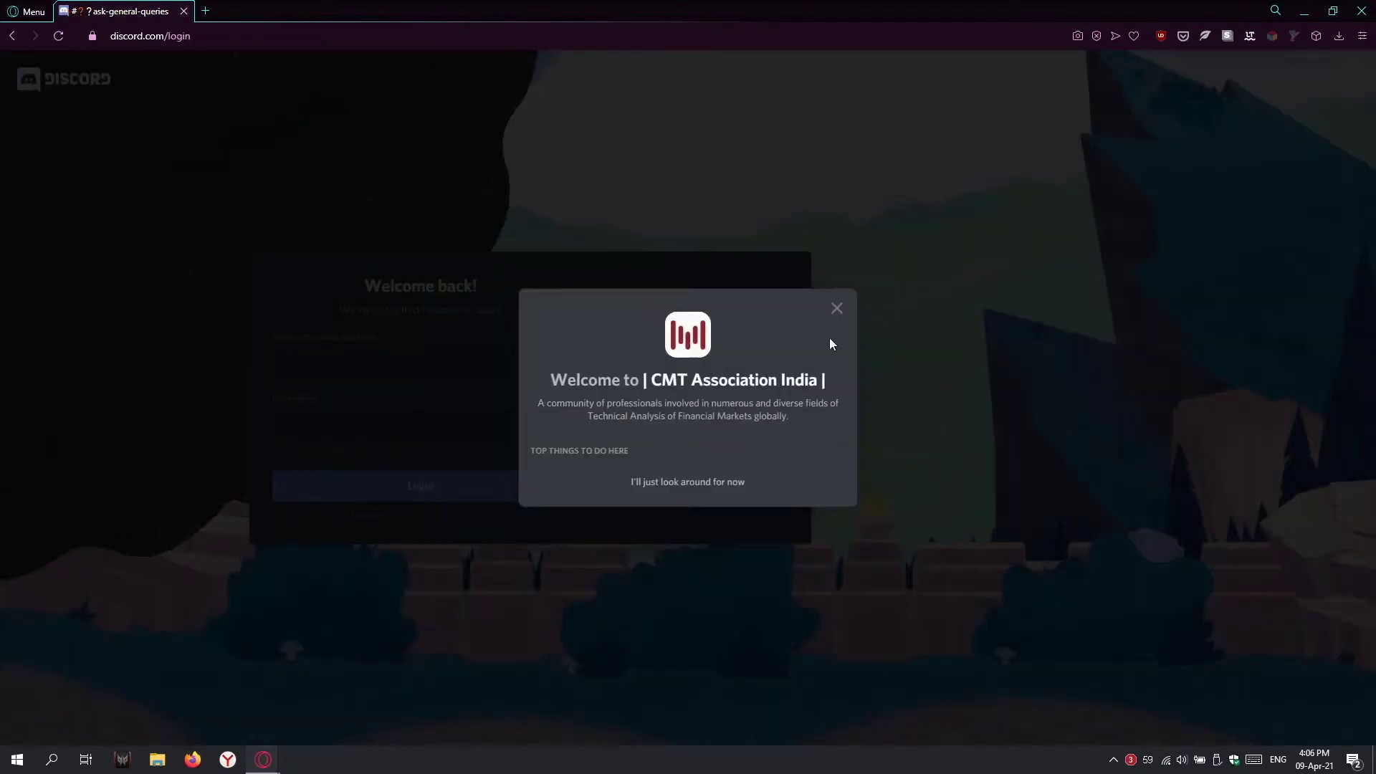
pyautogui.click(831, 314)
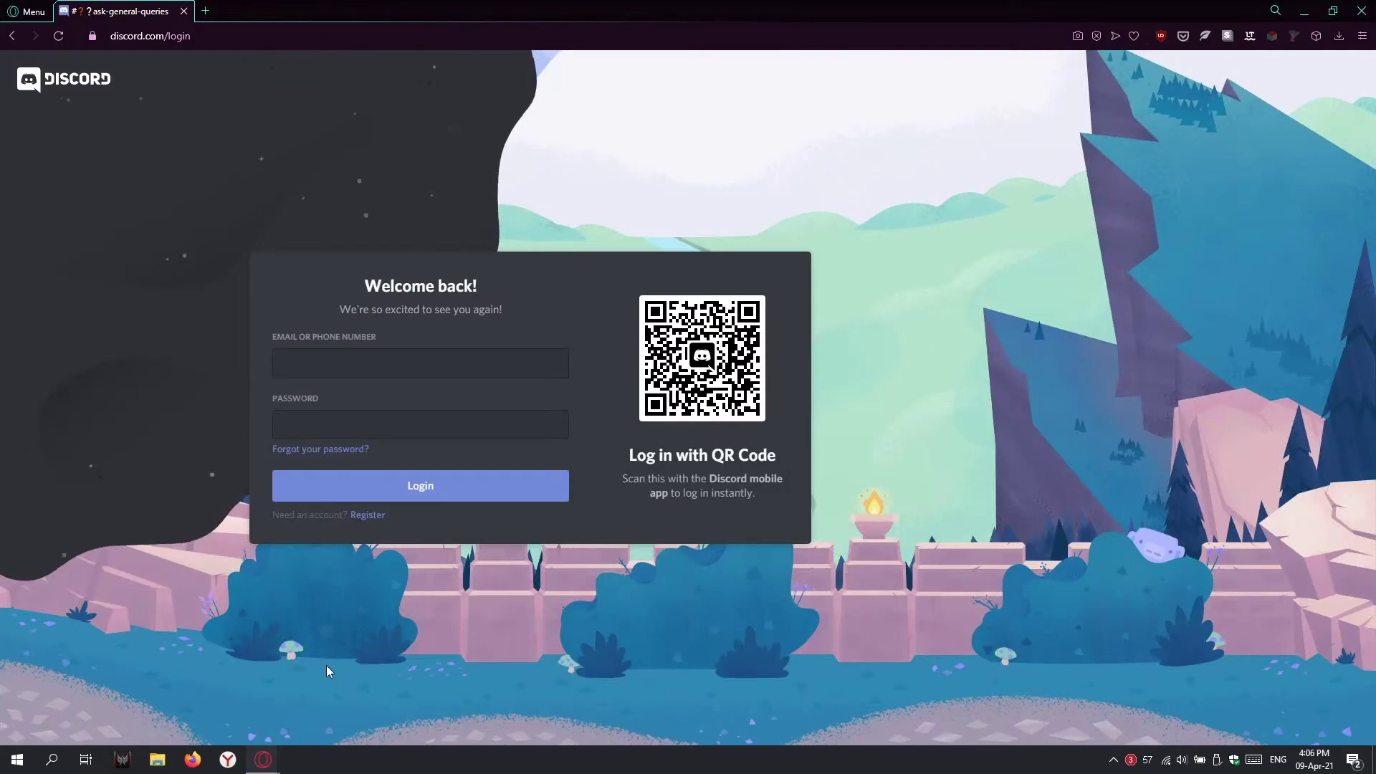
pyautogui.click(18, 759)
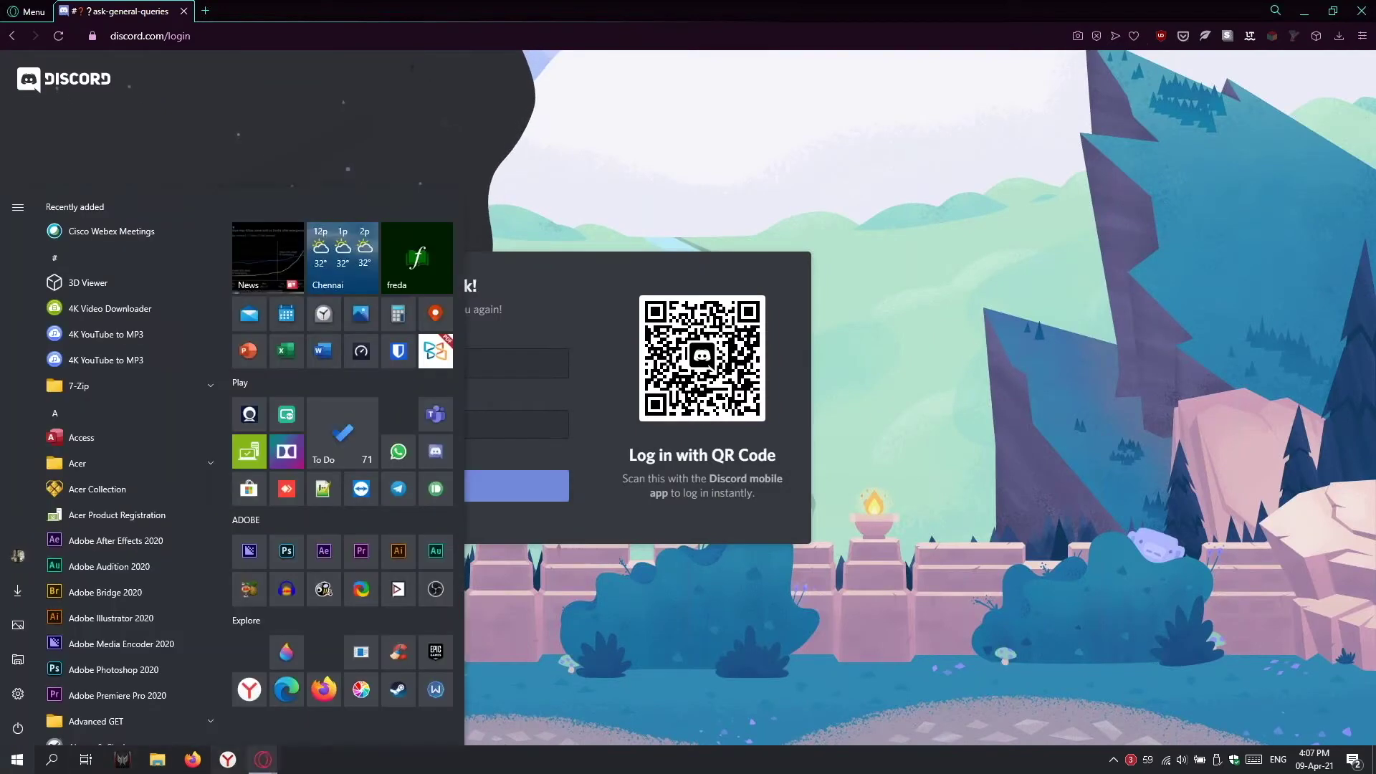
pyautogui.click(350, 145)
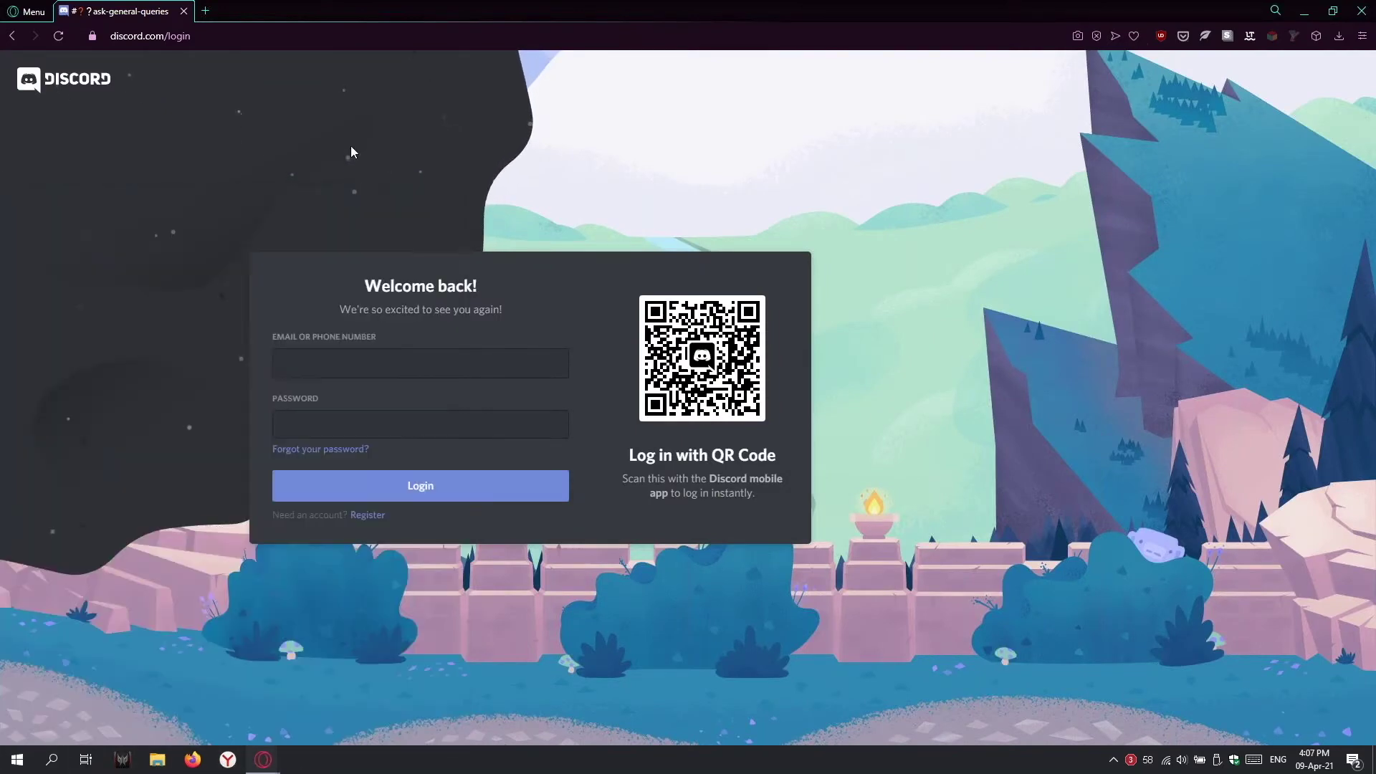
# Step: Launch the Discord desktop app, dismiss the webcam notice, and open the CMT Association India server
pyautogui.moveTo(52, 372)
pyautogui.click(33, 288)
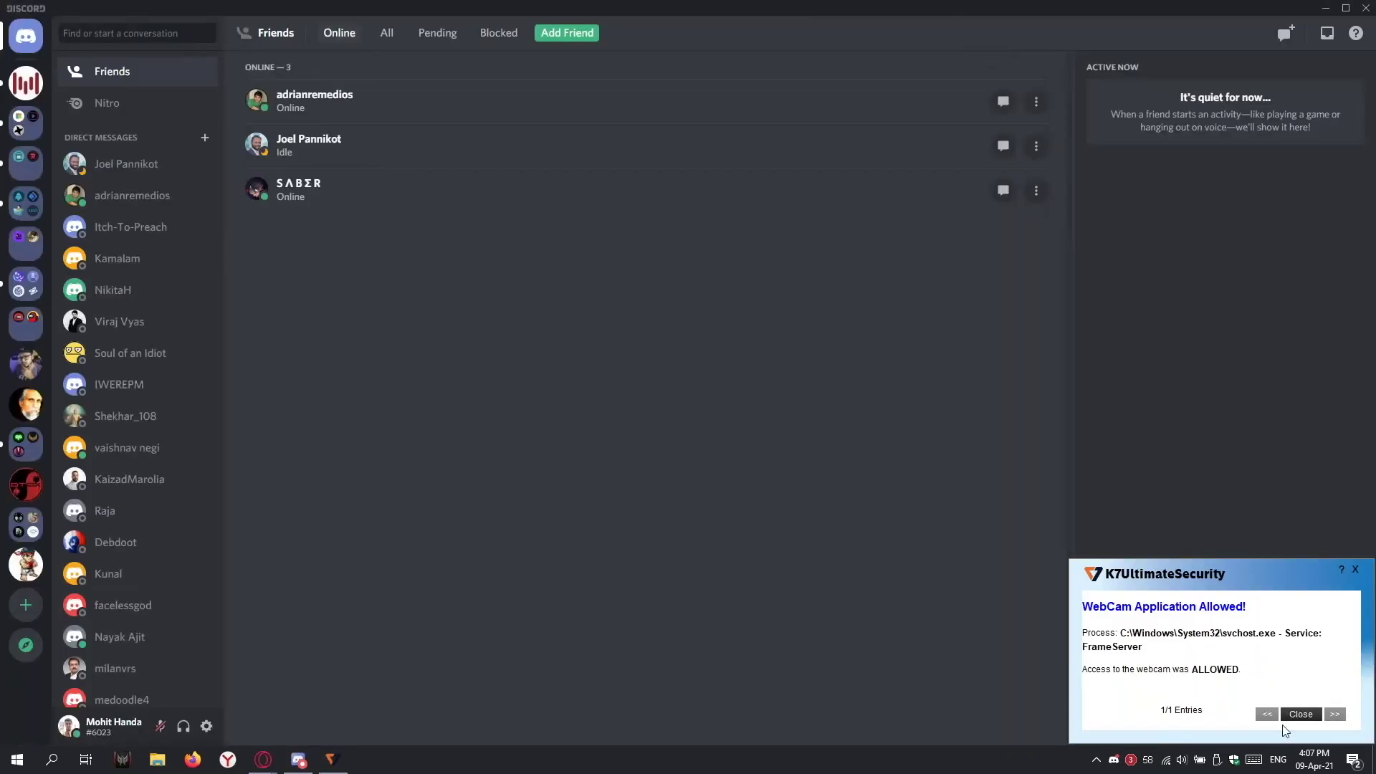
pyautogui.click(1301, 714)
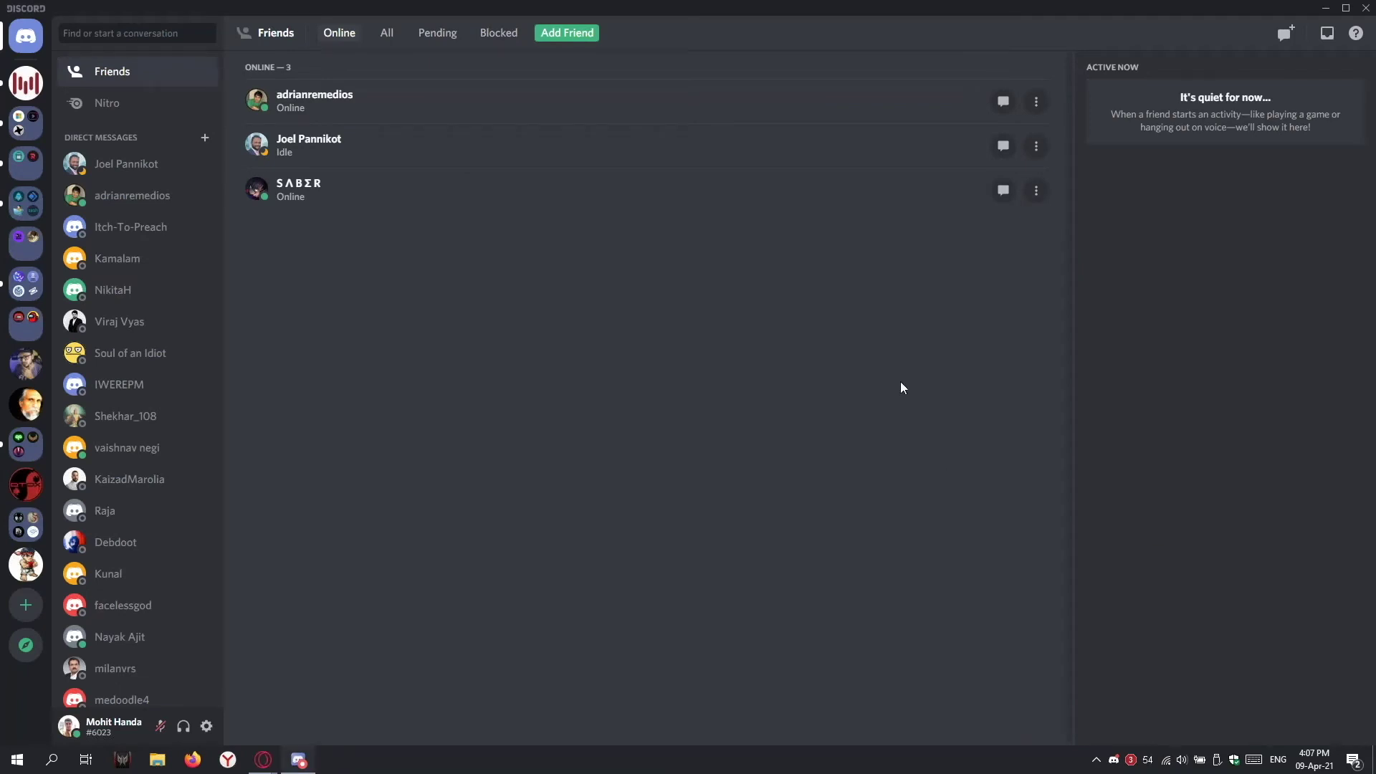
pyautogui.click(27, 88)
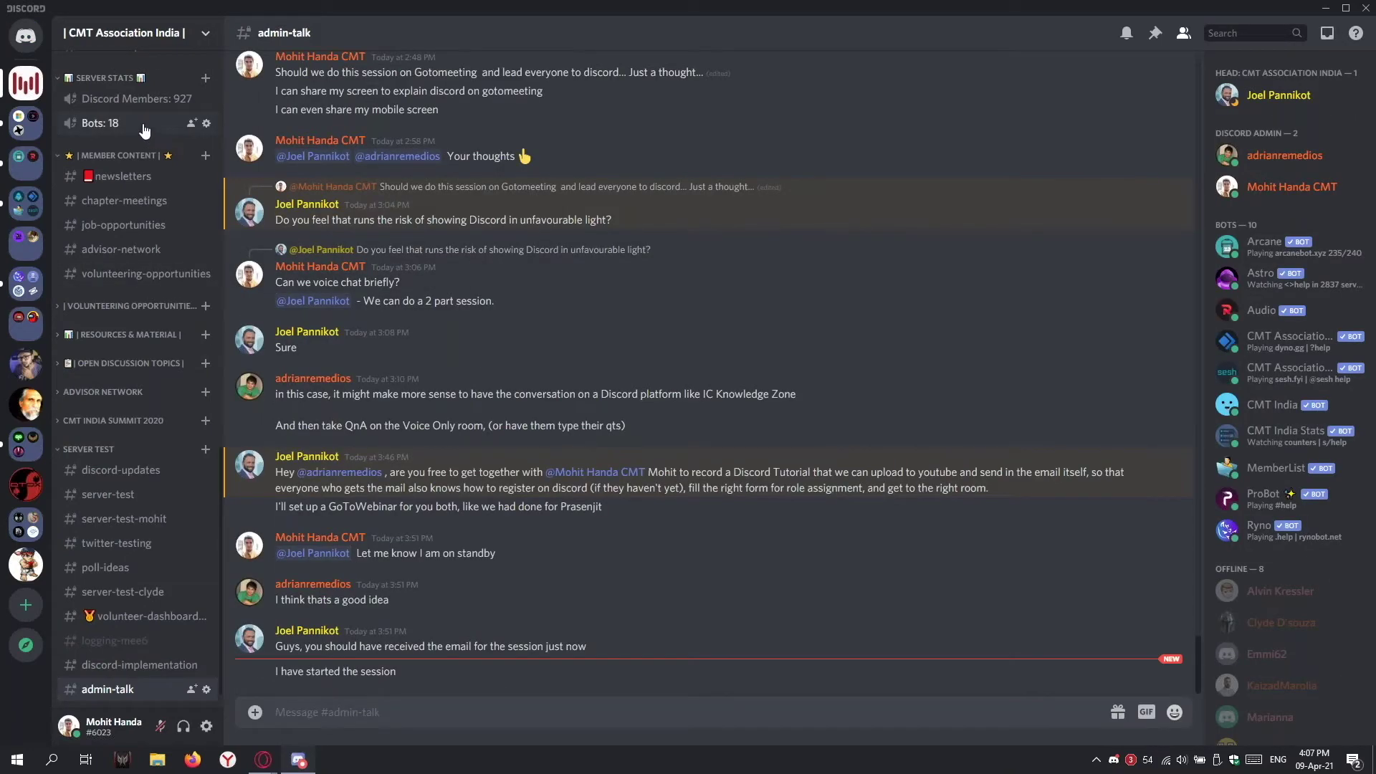
# Step: Read back through the admin-talk messages, then open the welcome-message channel
pyautogui.scroll(3, 475, 320)
pyautogui.scroll(5, 142, 290)
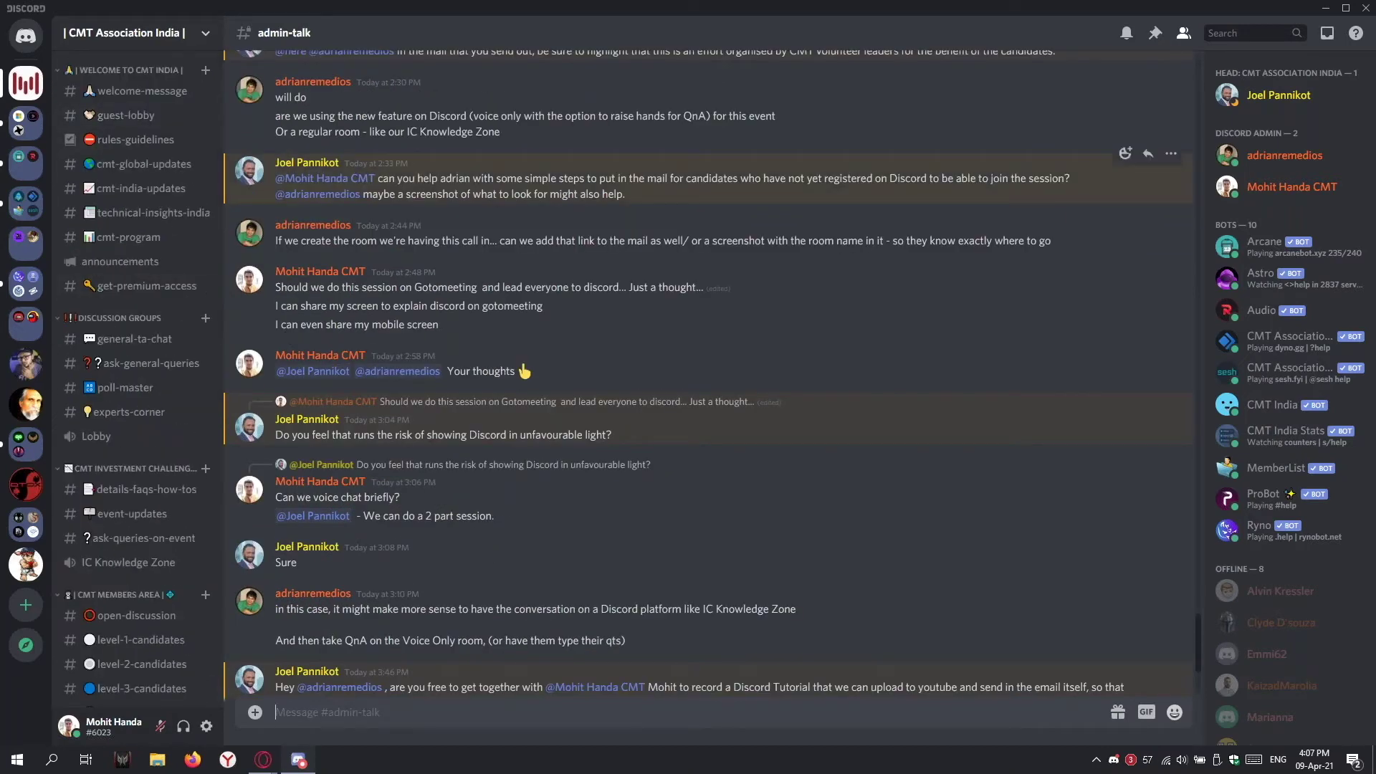
pyautogui.scroll(8, 470, 230)
pyautogui.scroll(6, 542, 271)
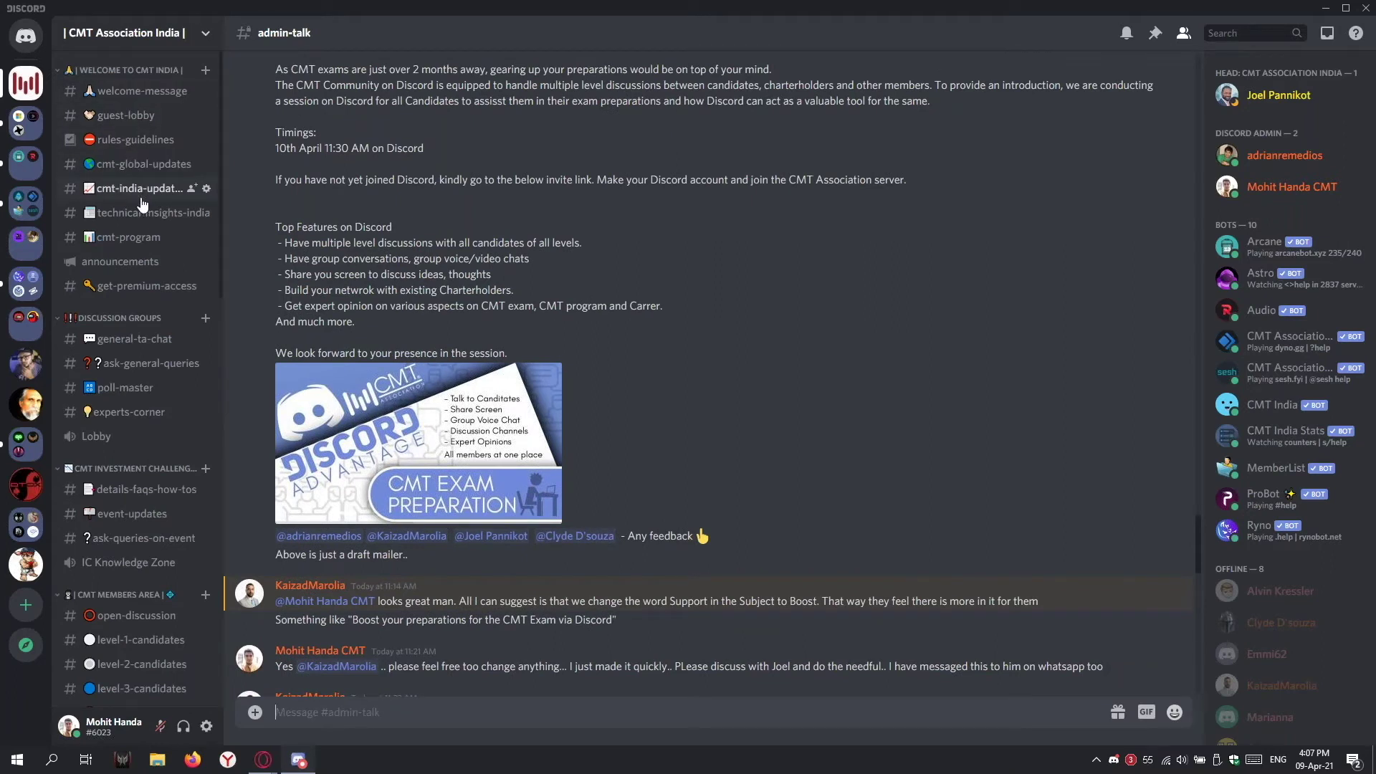
pyautogui.scroll(-1, 136, 354)
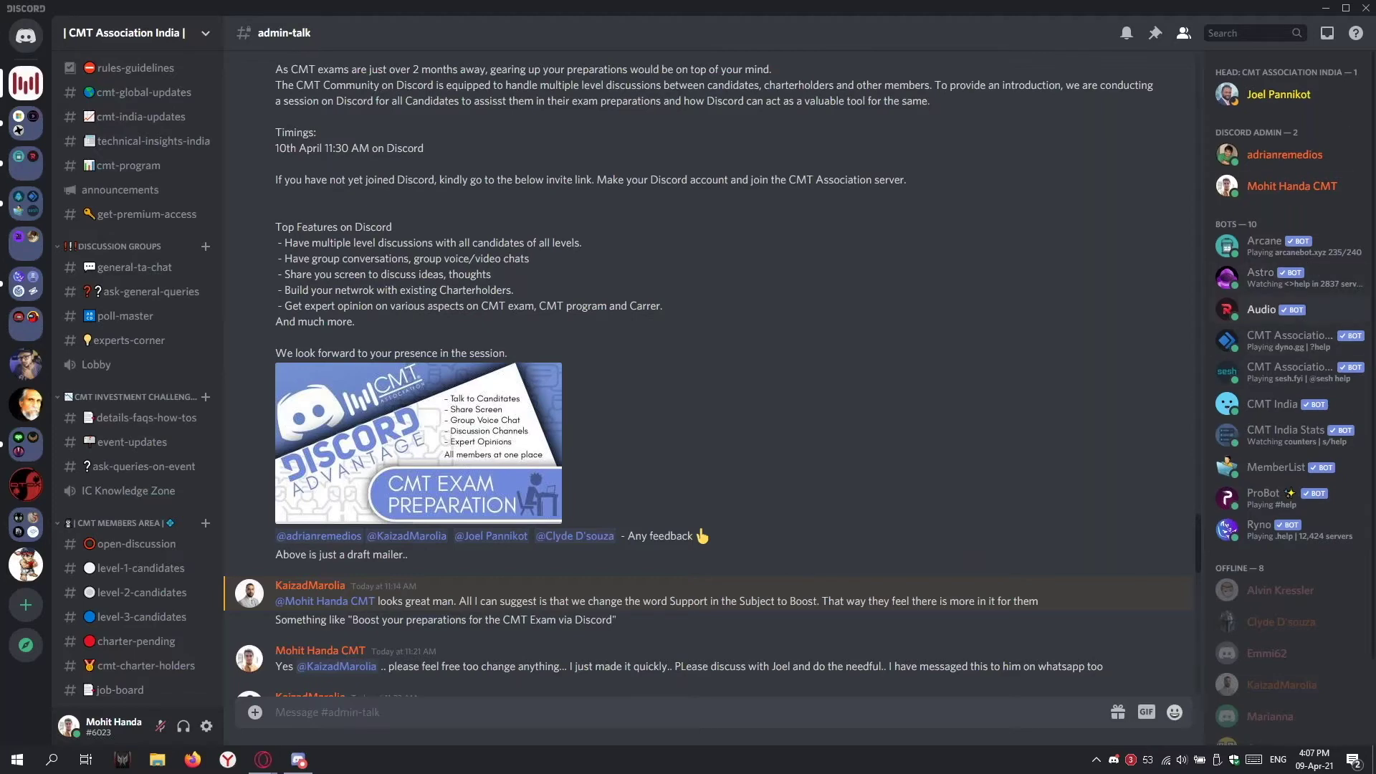
pyautogui.scroll(-2, 1283, 337)
pyautogui.scroll(2, 1274, 451)
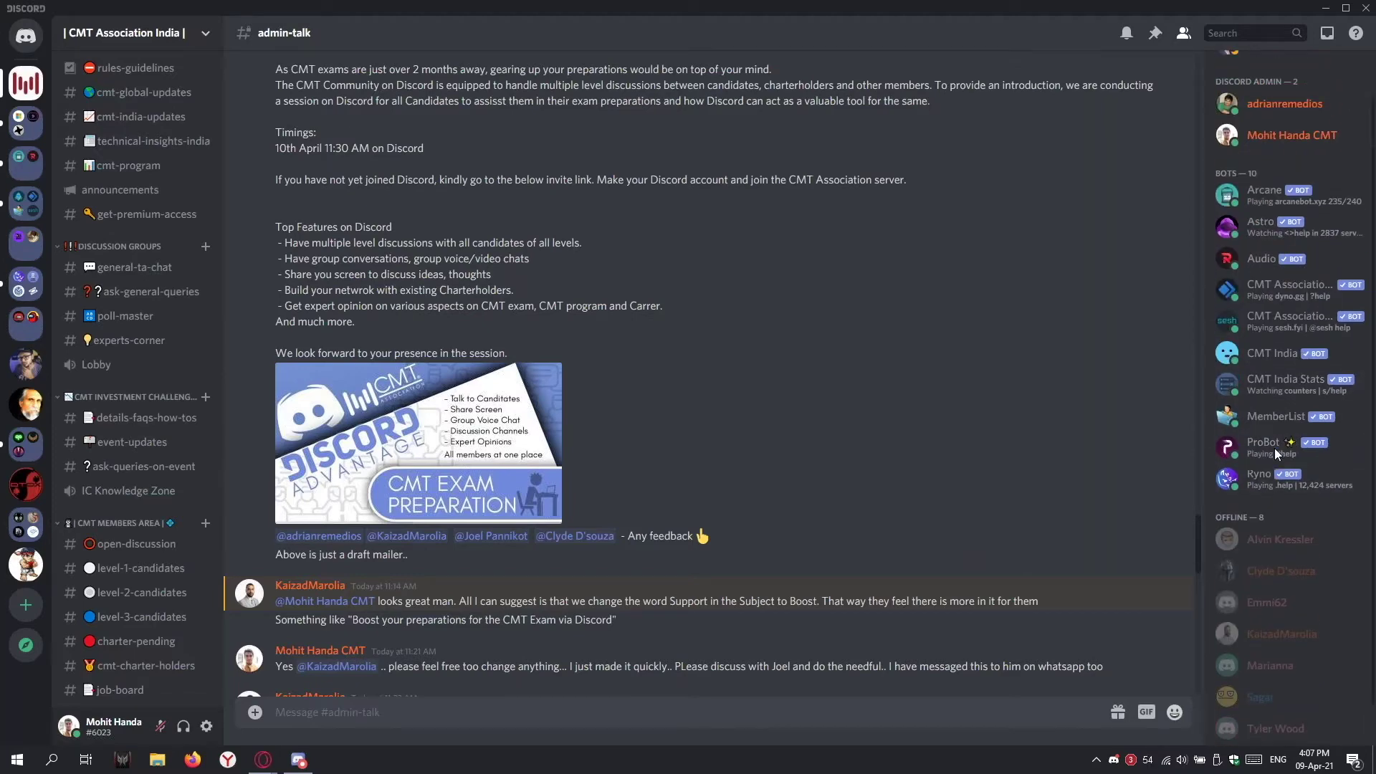
pyautogui.scroll(2, 136, 206)
pyautogui.click(134, 93)
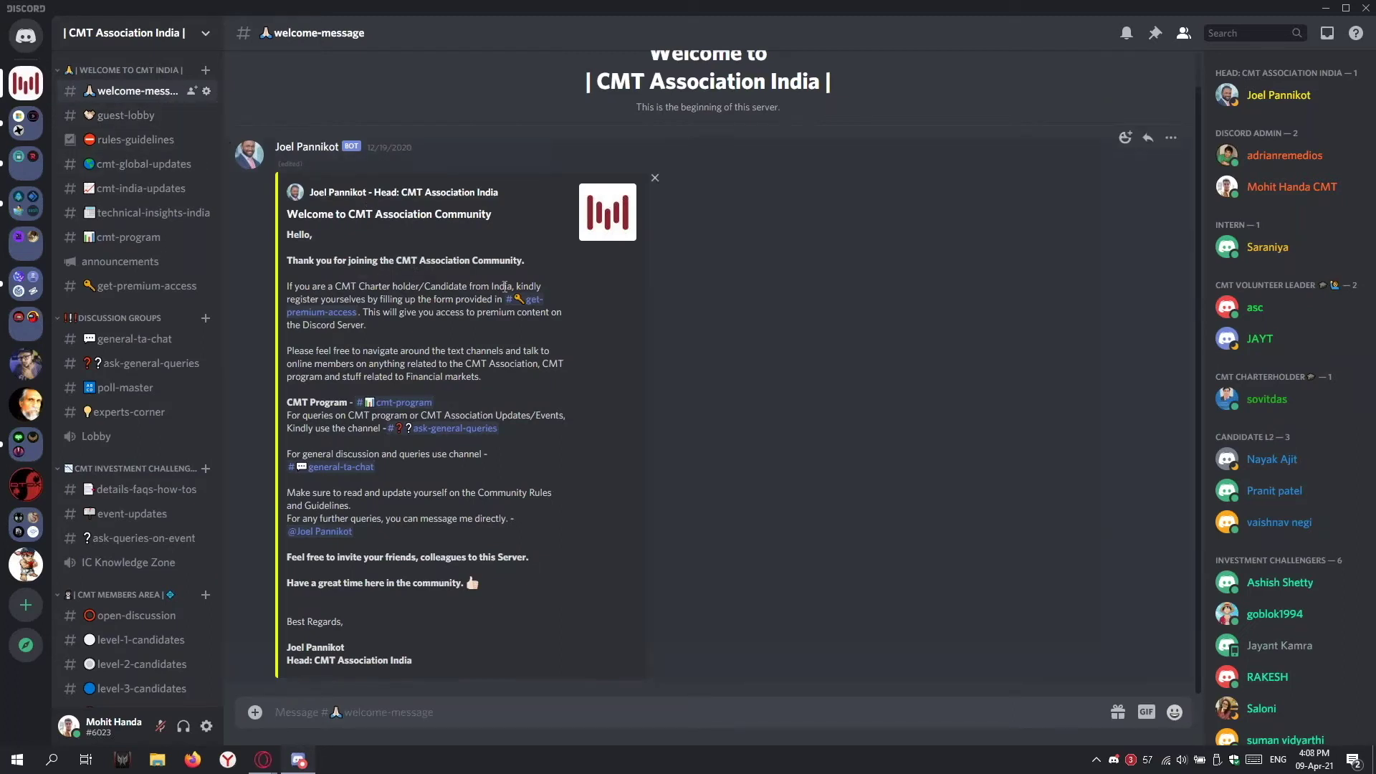
# Step: Scroll the channel sidebar, pass through cmt-global-updates to cmt-india-updates, then open general-ta-chat
pyautogui.scroll(-5, 1287, 259)
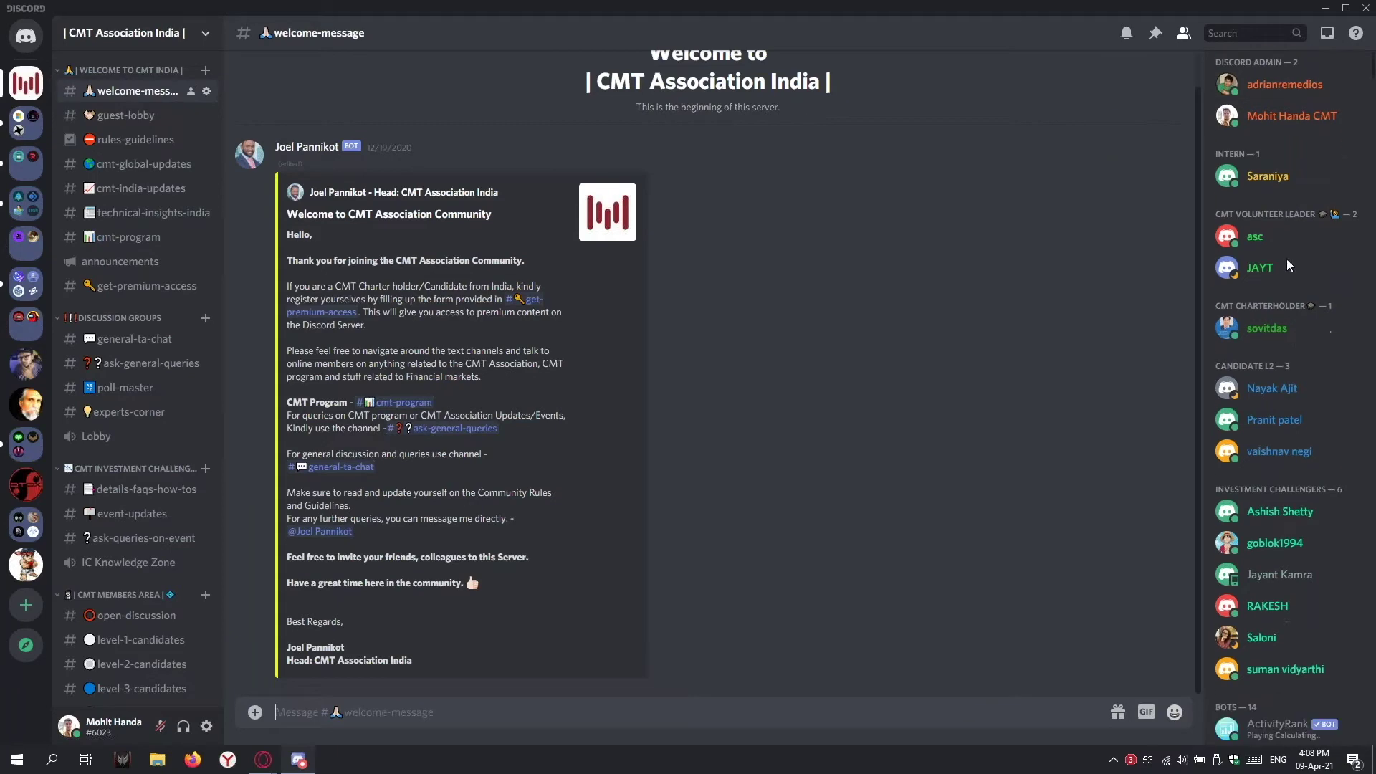
pyautogui.scroll(-2, 1292, 441)
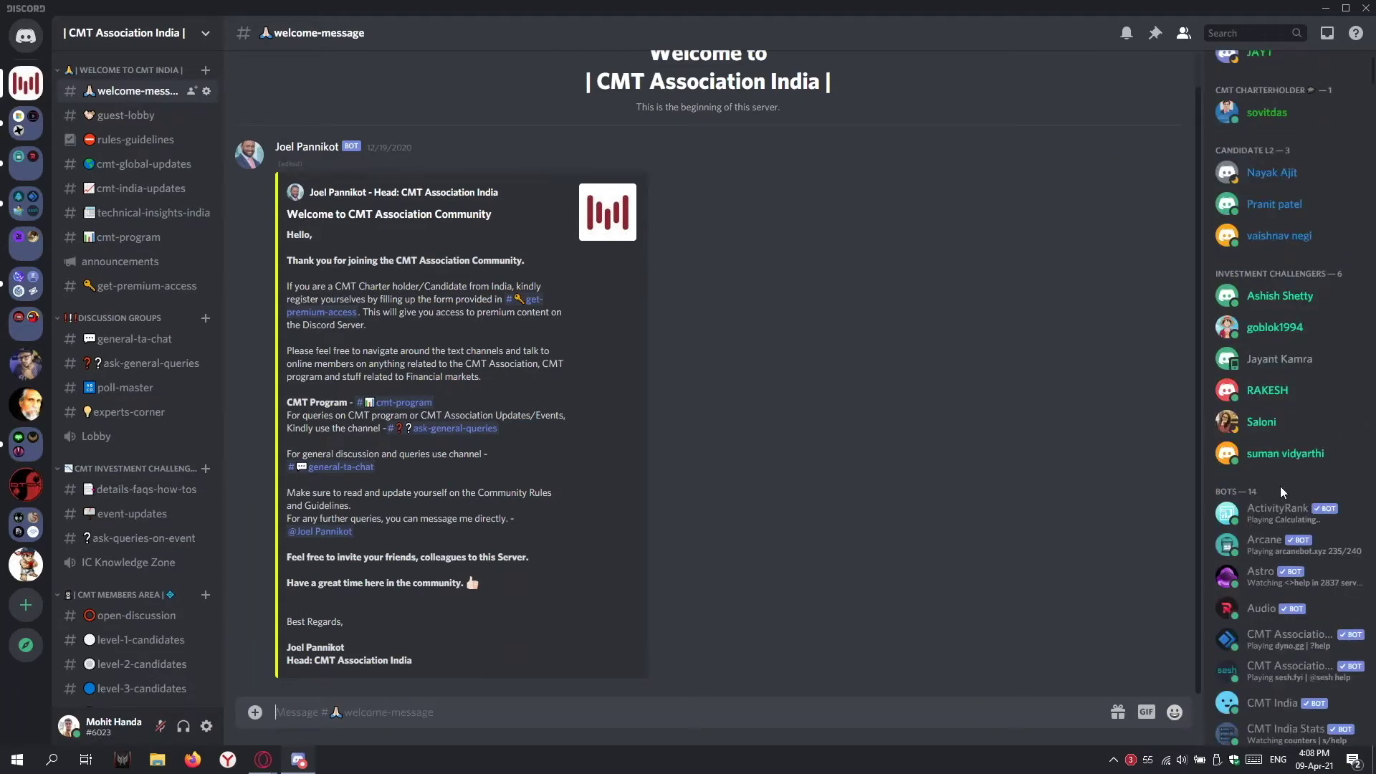
pyautogui.click(126, 167)
pyautogui.click(143, 191)
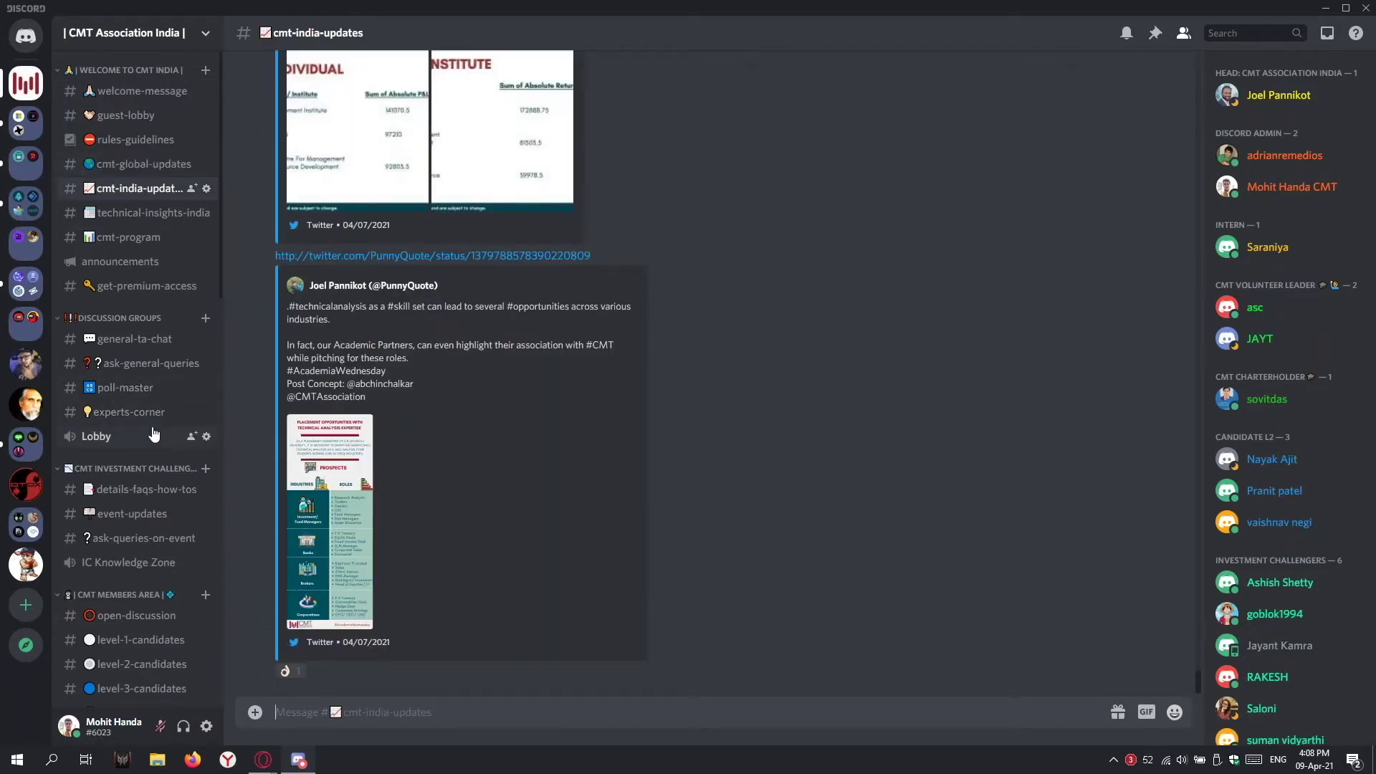
pyautogui.click(142, 346)
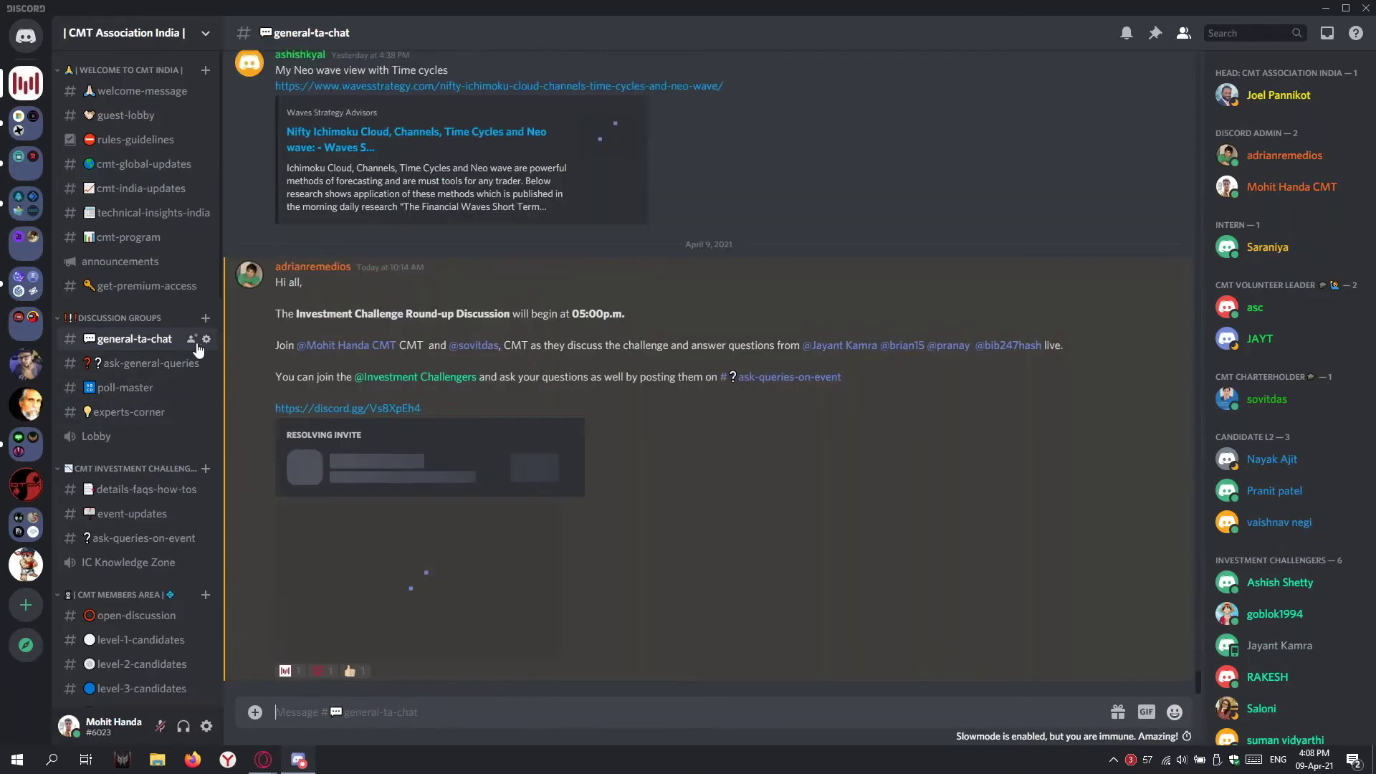
# Step: Read ask-general-queries, briefly join IC Knowledge Zone voice, then disconnect and dismiss the feedback prompt
pyautogui.click(129, 365)
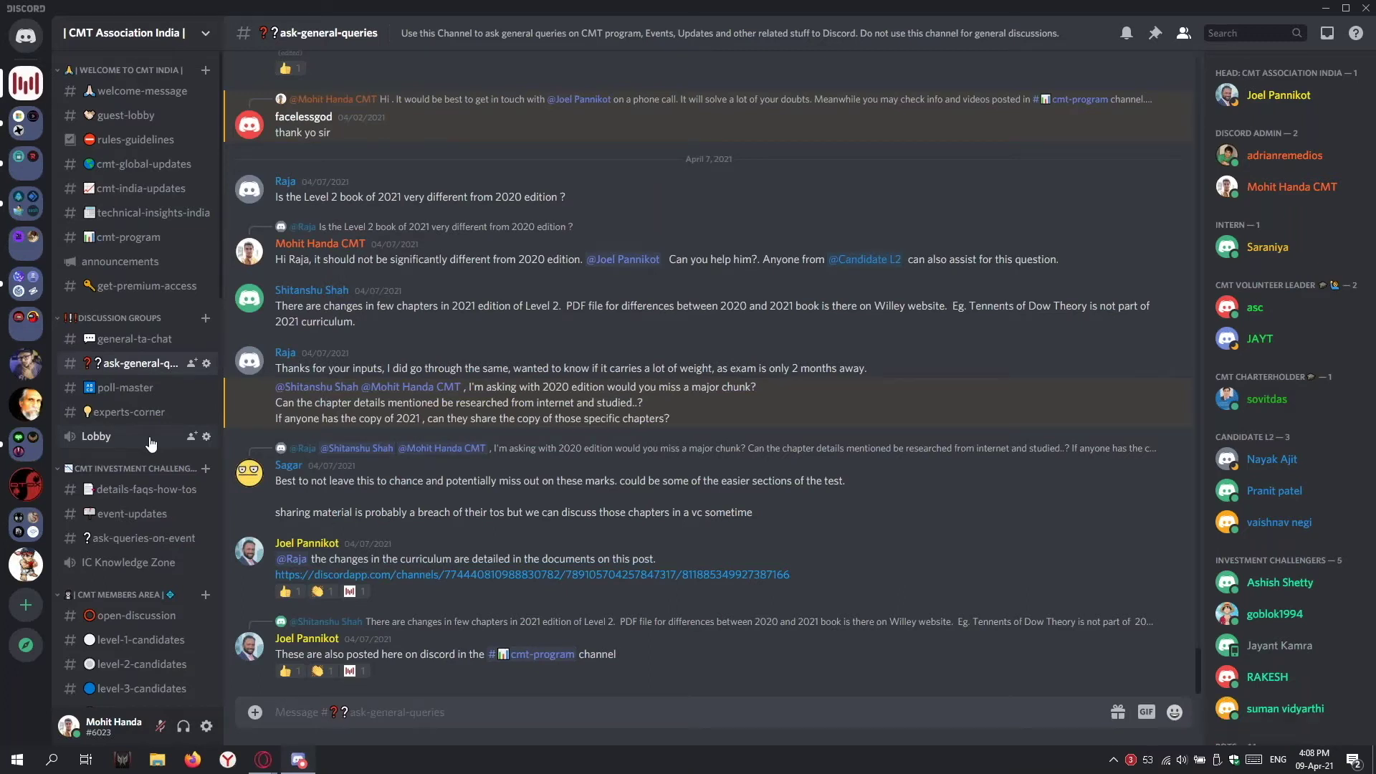
pyautogui.scroll(-1, 147, 342)
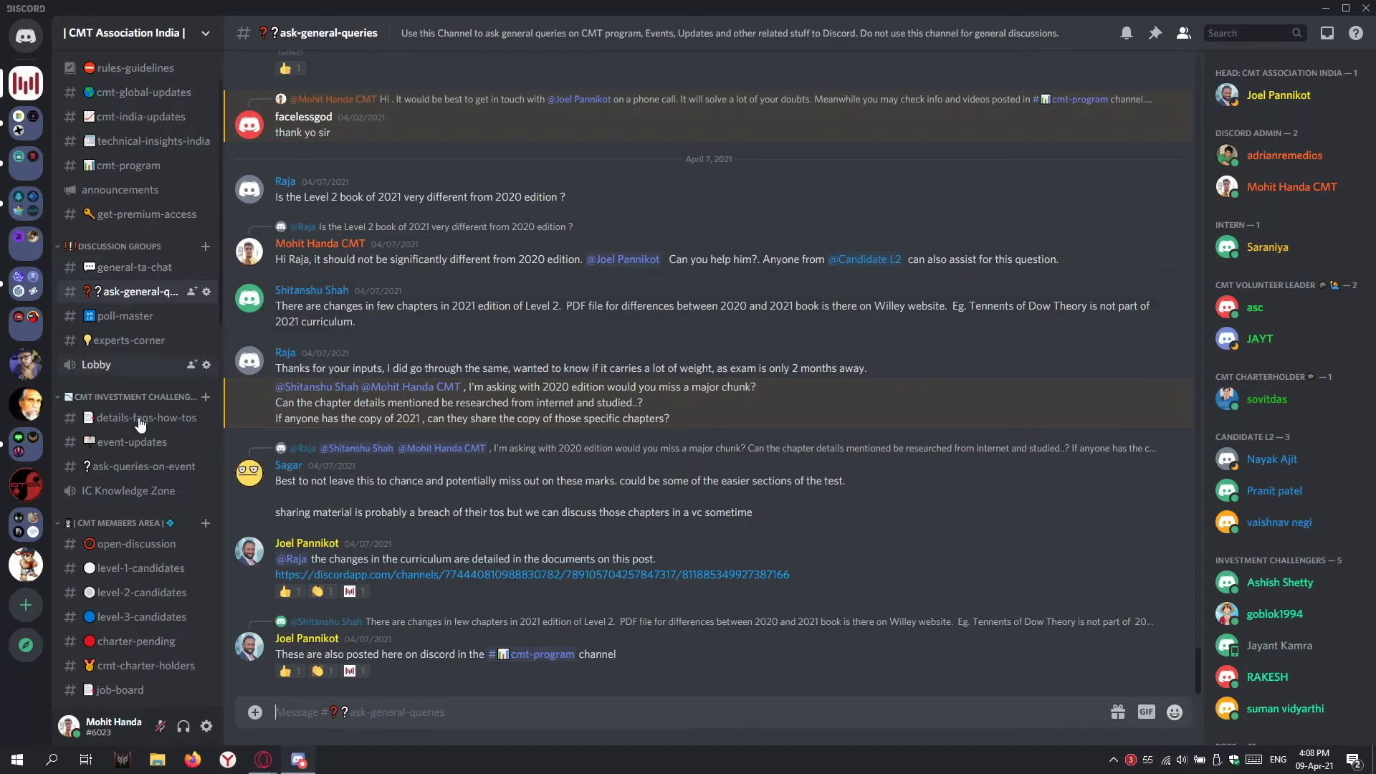
pyautogui.click(131, 492)
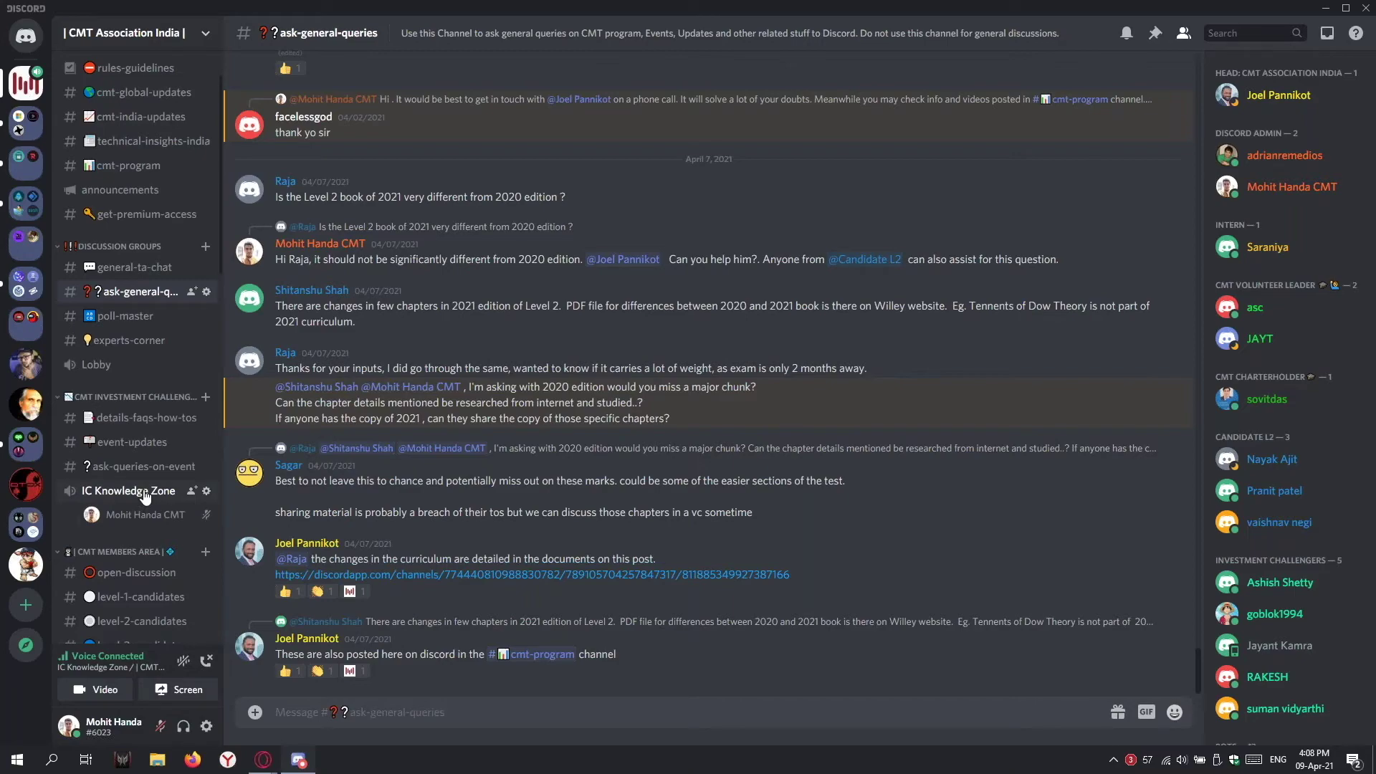
pyautogui.click(206, 660)
pyautogui.click(444, 385)
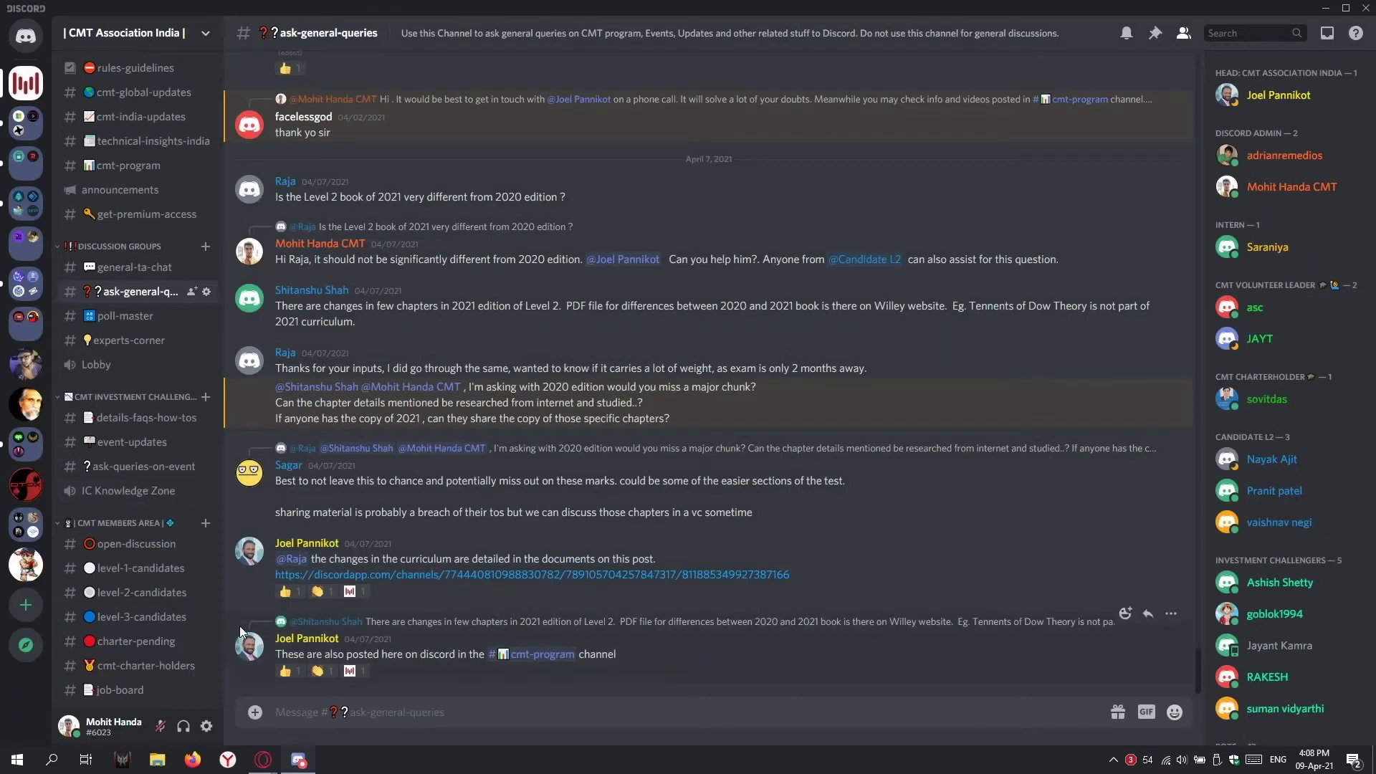
# Step: Check the Voice & Video microphone list, keep Speakers (Realtek Audio) as output, and close settings
pyautogui.click(207, 726)
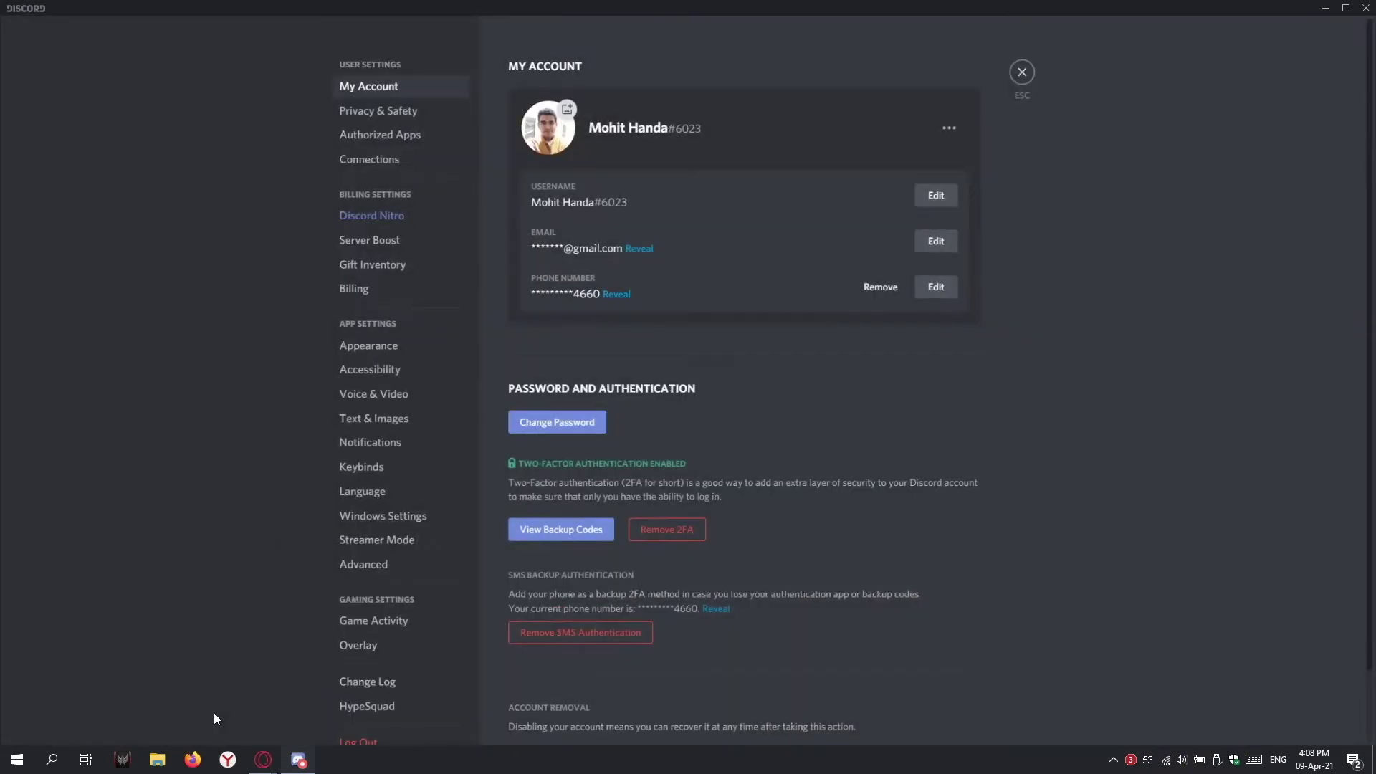
pyautogui.click(1022, 71)
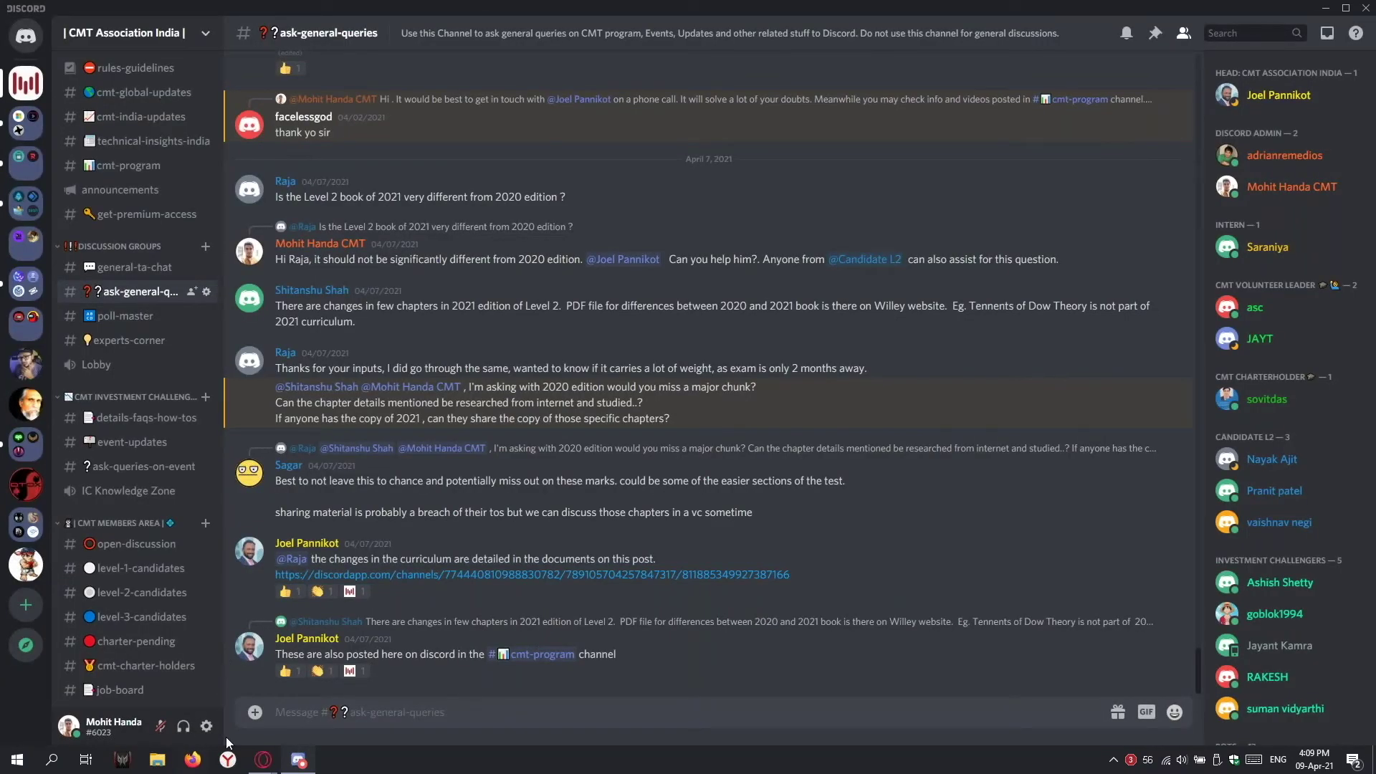
pyautogui.click(207, 726)
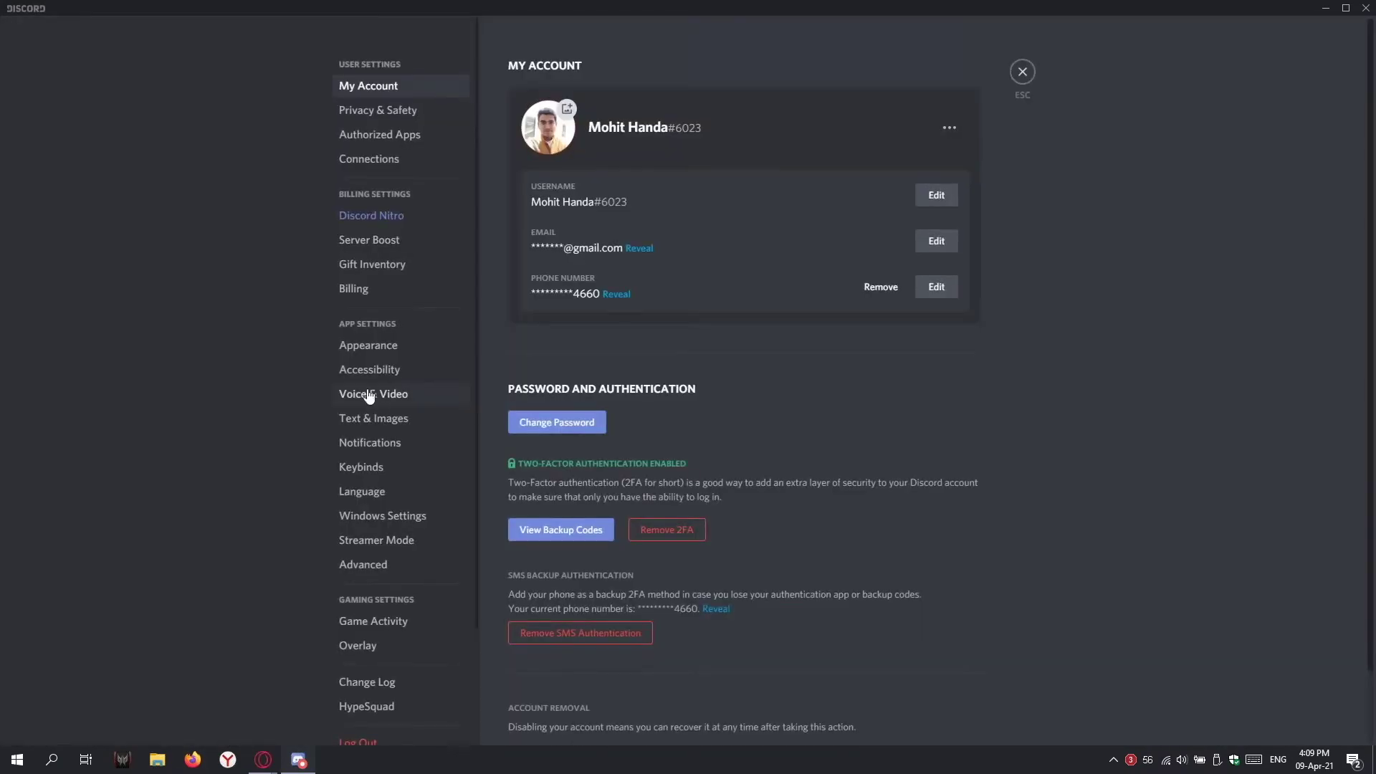
pyautogui.click(392, 395)
pyautogui.click(577, 112)
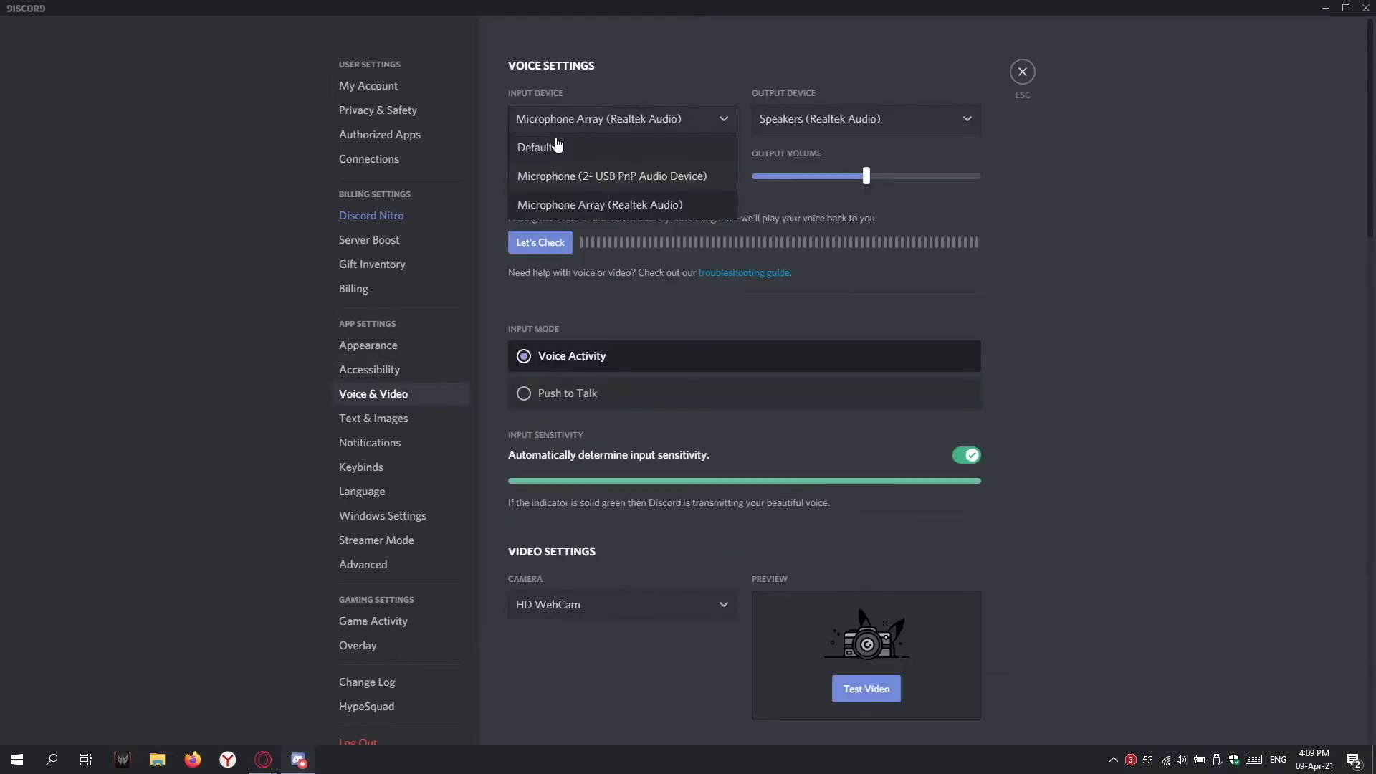
pyautogui.click(830, 115)
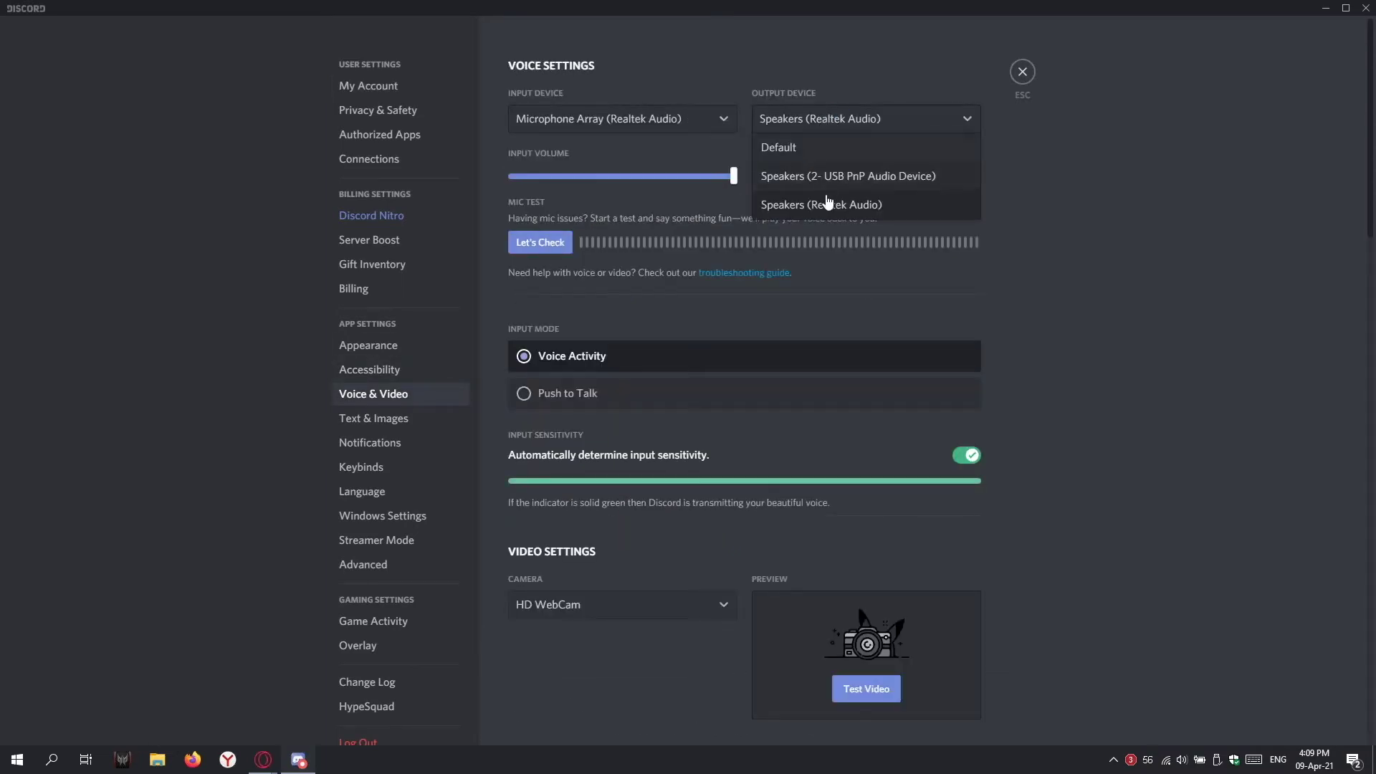
pyautogui.click(699, 148)
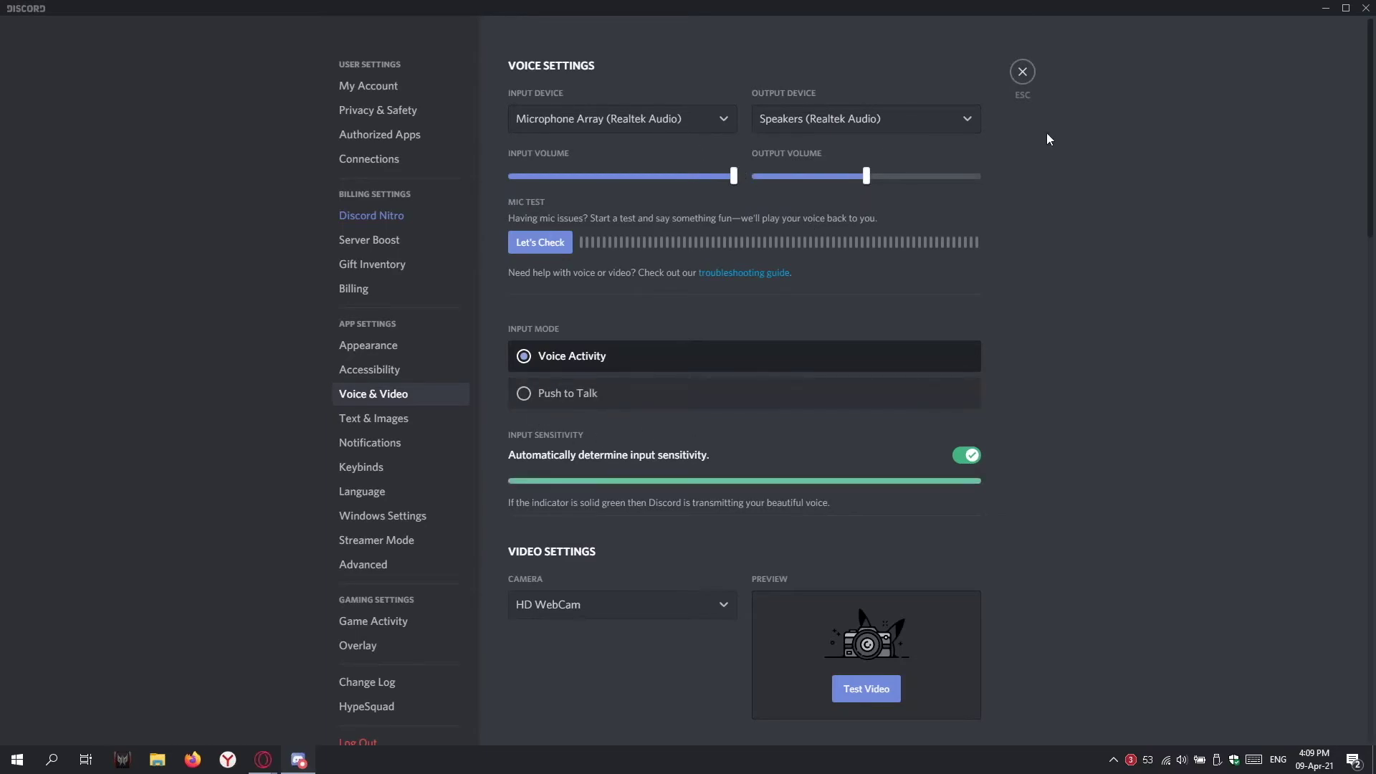
pyautogui.click(1029, 76)
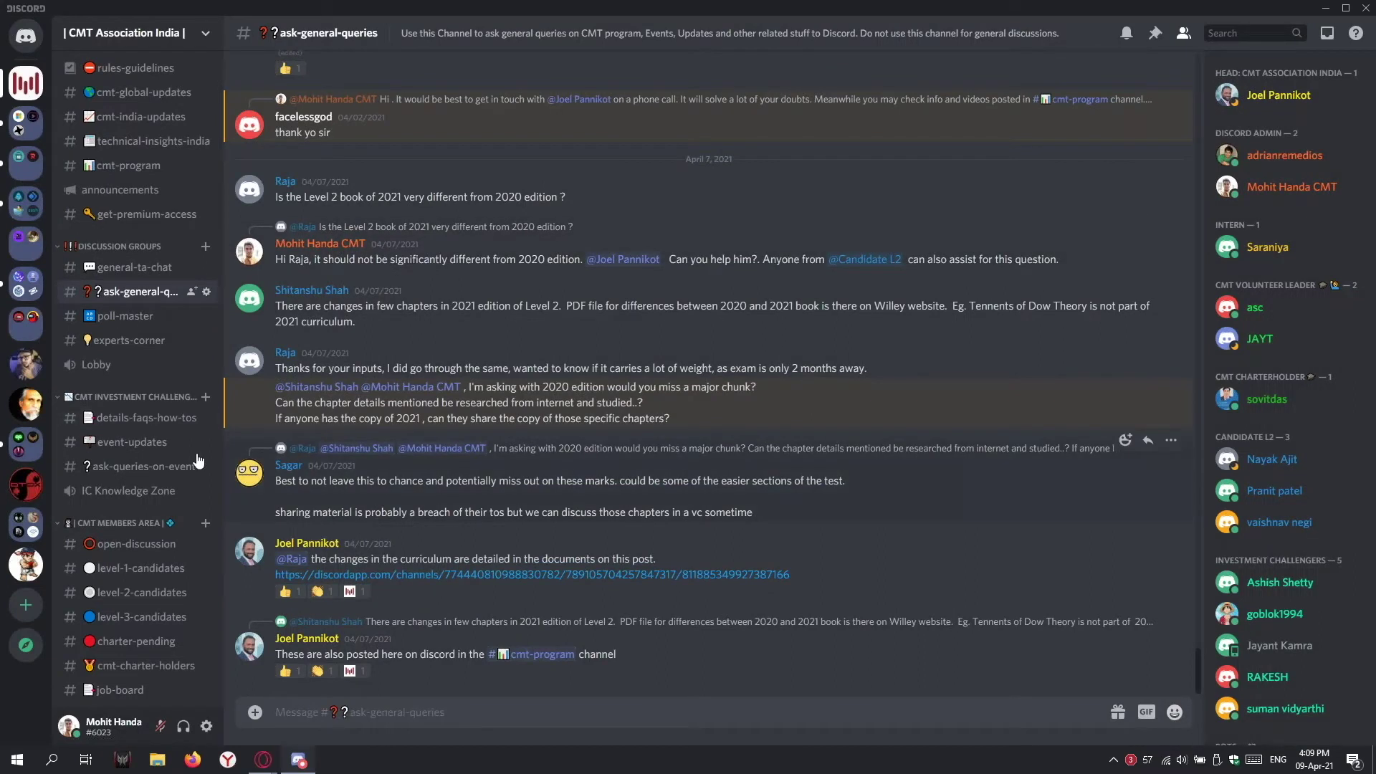
# Step: Browse level-1-candidates and level-2-candidates, then read through the level-3-candidates messages
pyautogui.scroll(2, 198, 457)
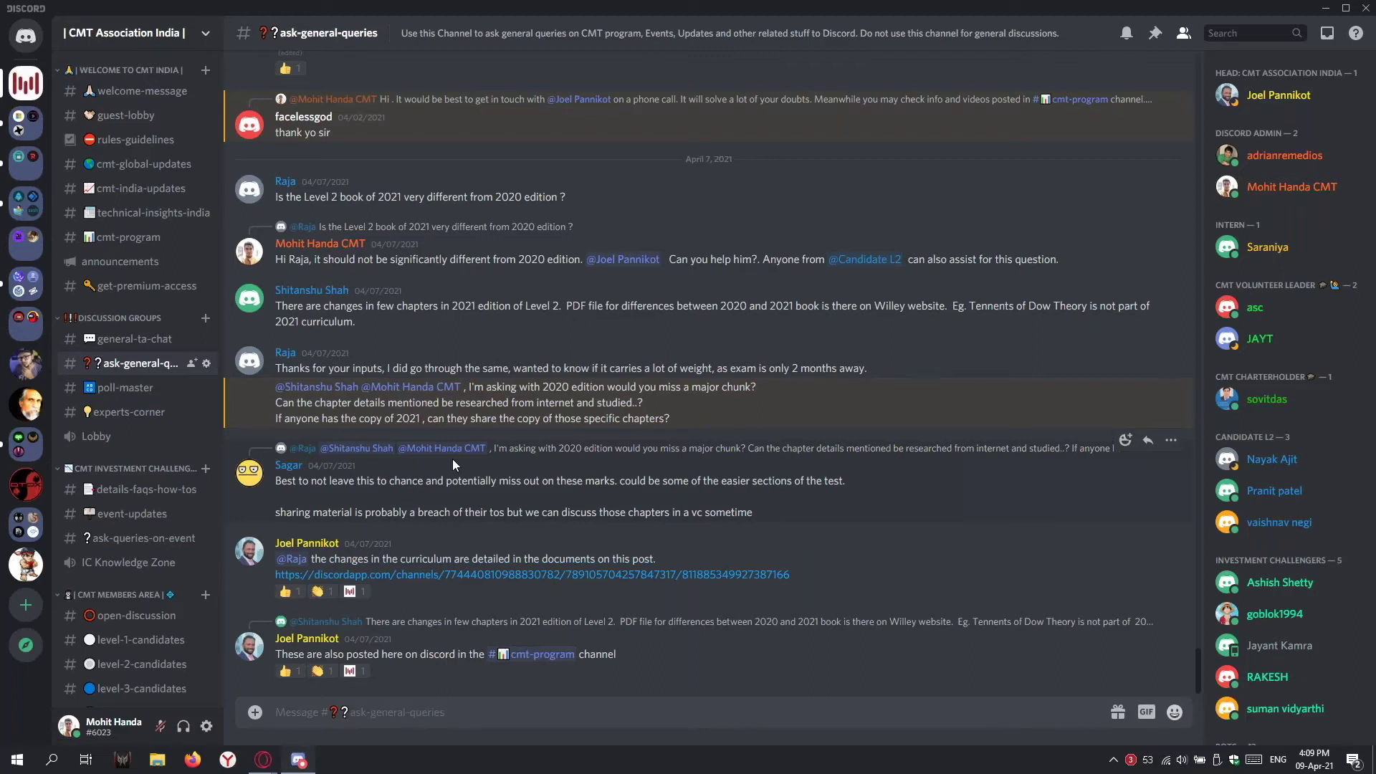
pyautogui.scroll(-4, 108, 439)
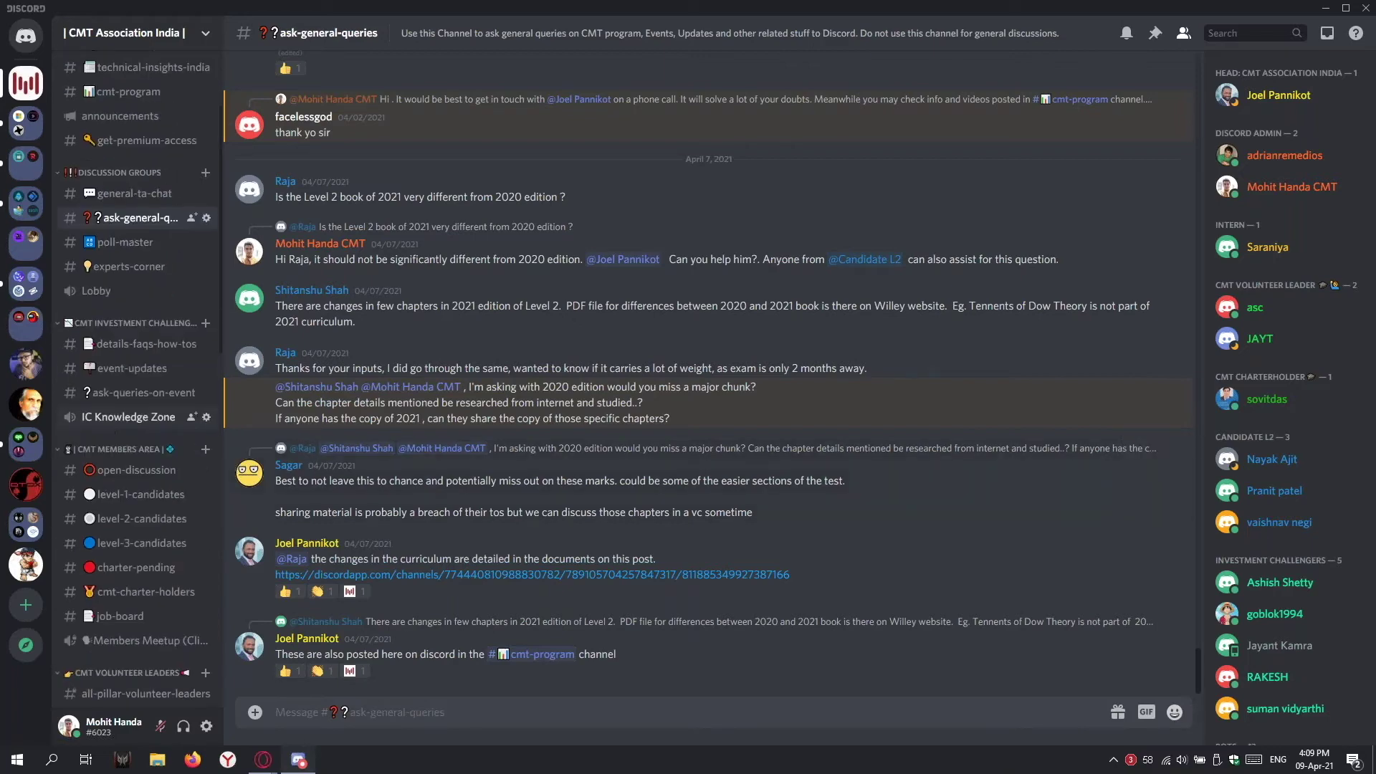
pyautogui.scroll(-1, 108, 439)
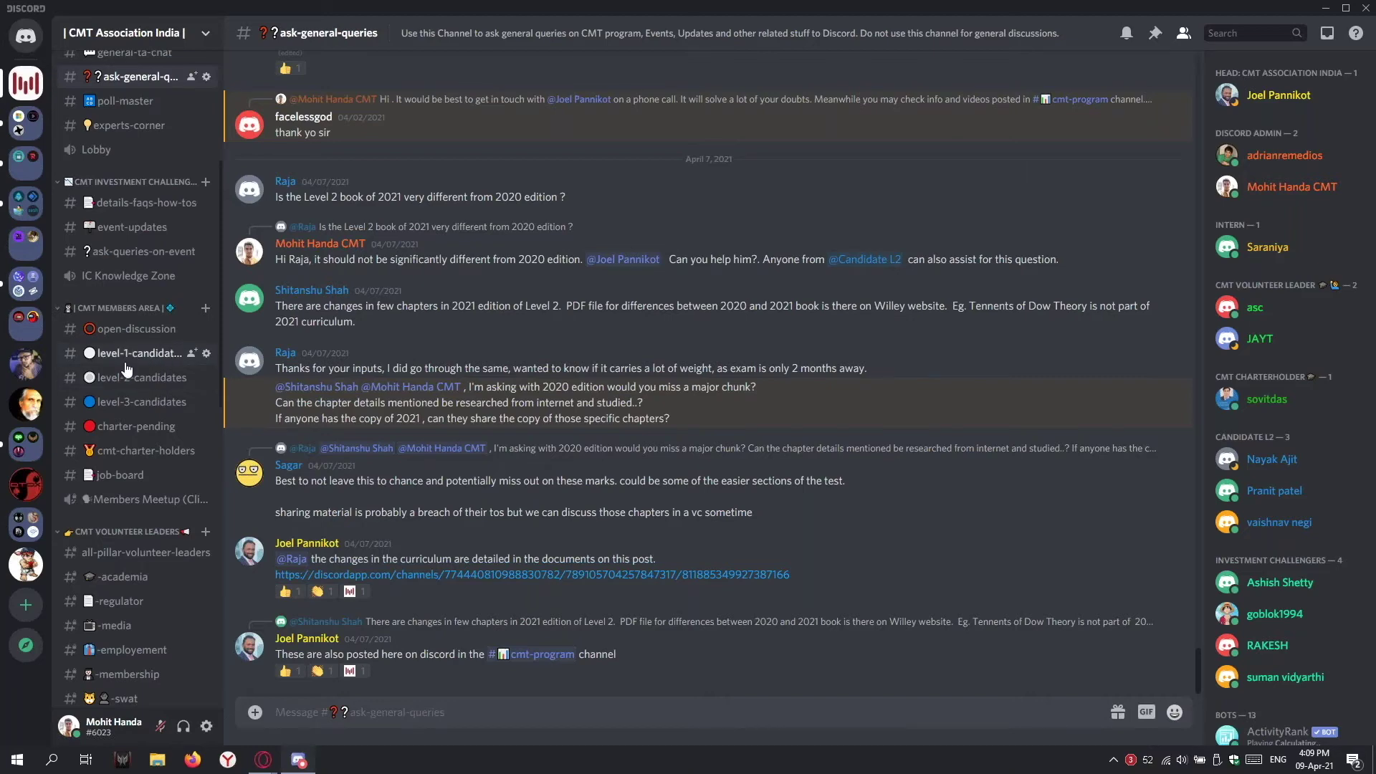
pyautogui.click(126, 362)
pyautogui.click(139, 377)
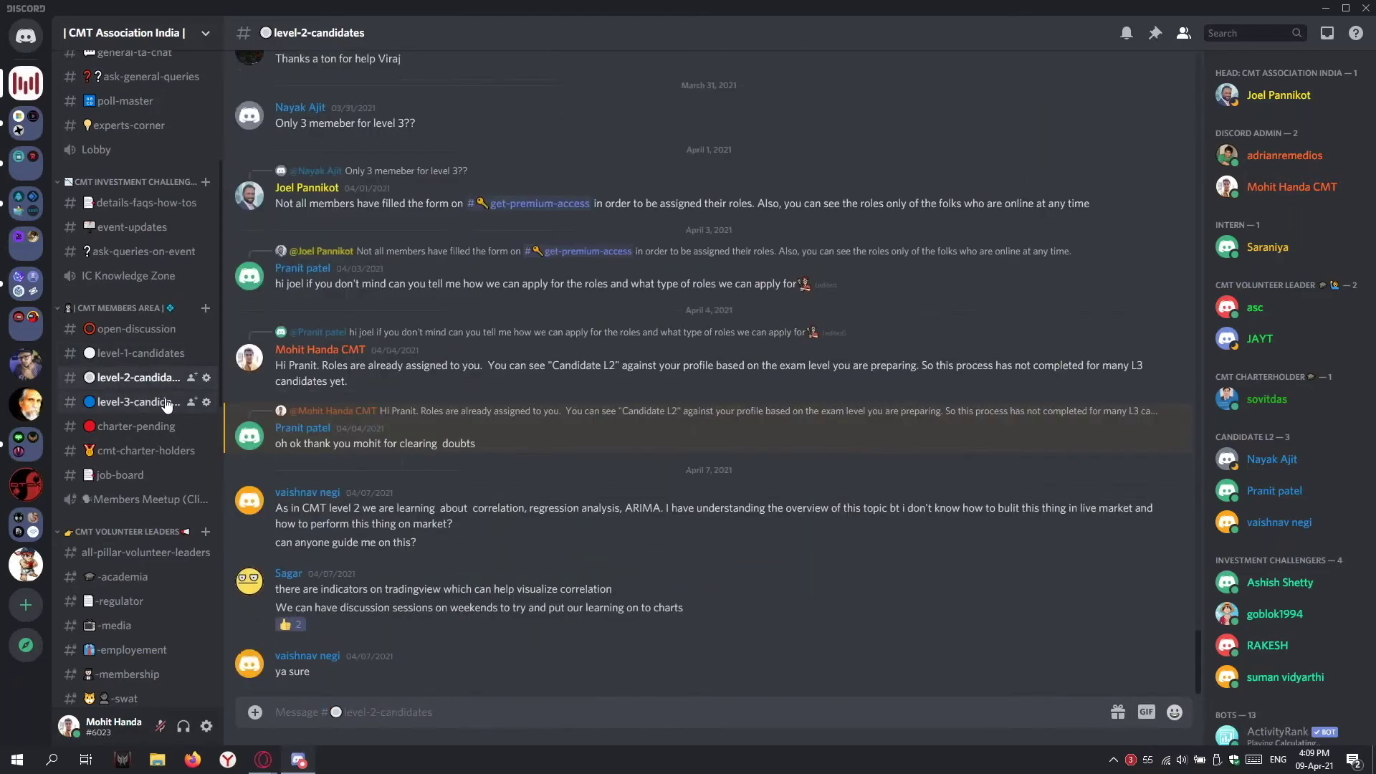
pyautogui.click(167, 403)
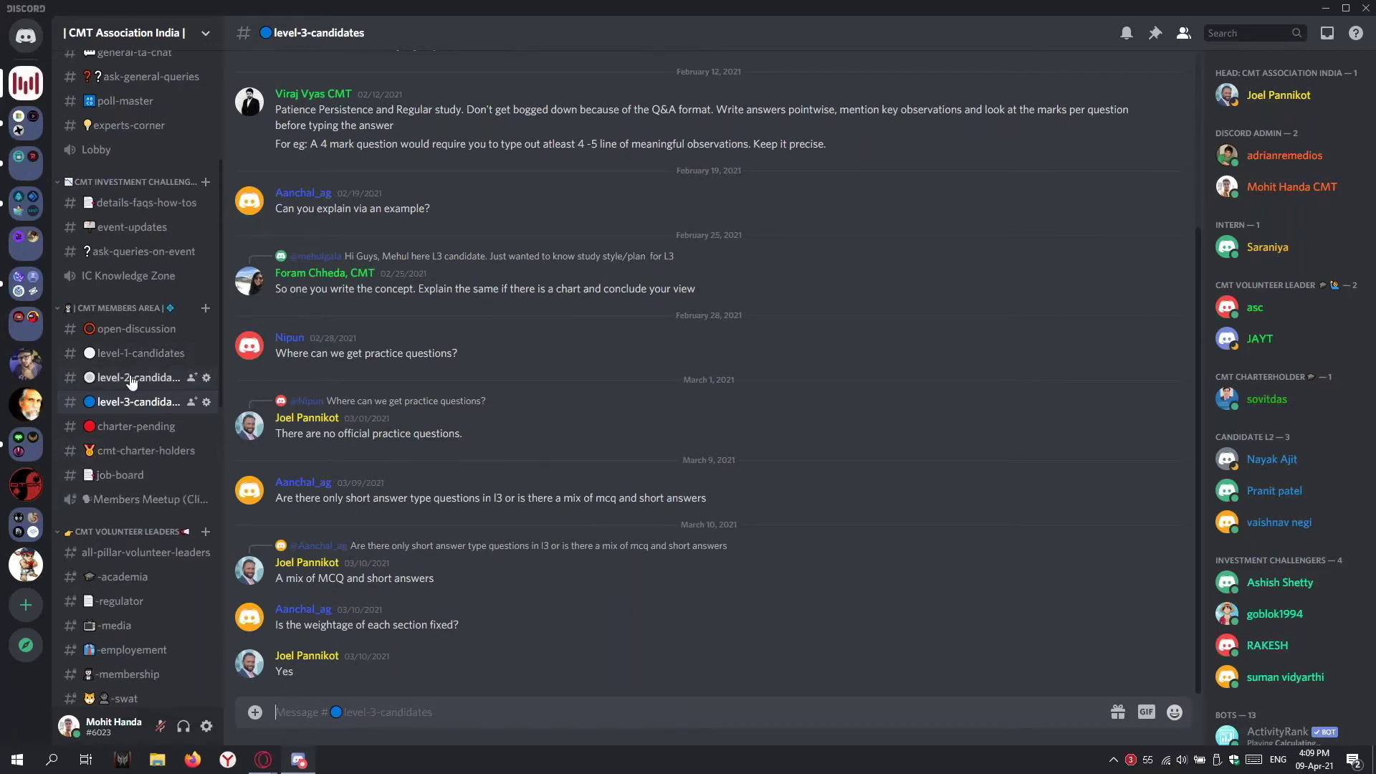
pyautogui.scroll(1, 136, 384)
pyautogui.scroll(3, 132, 382)
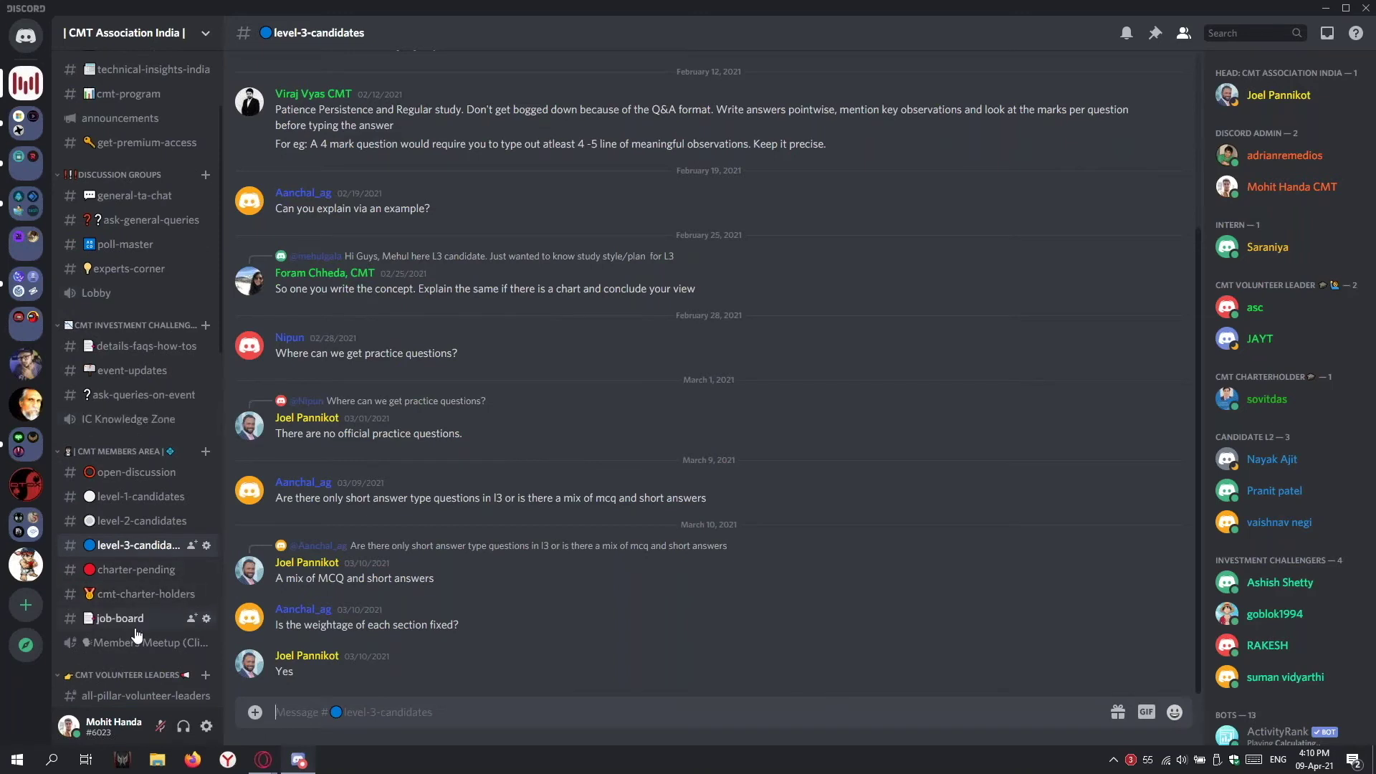
pyautogui.scroll(-2, 131, 595)
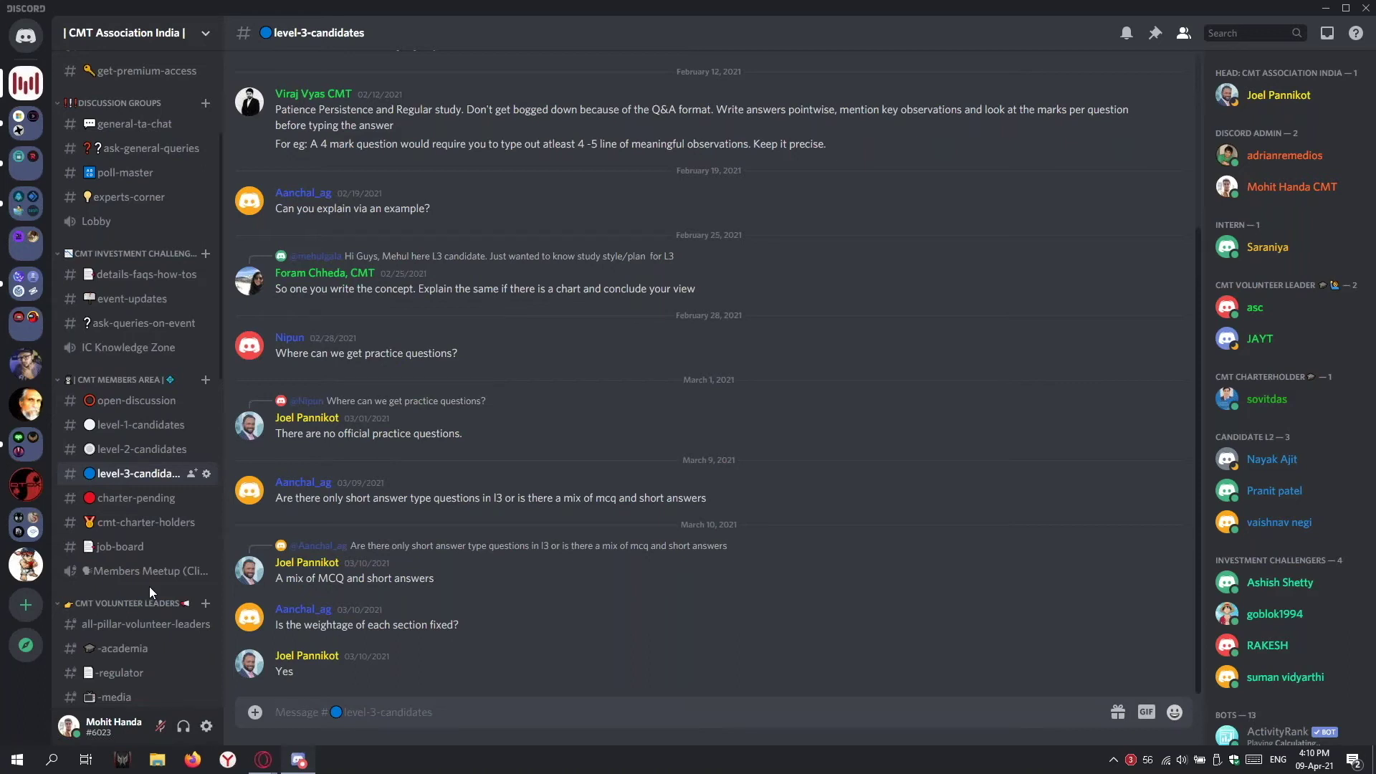
pyautogui.scroll(3, 149, 586)
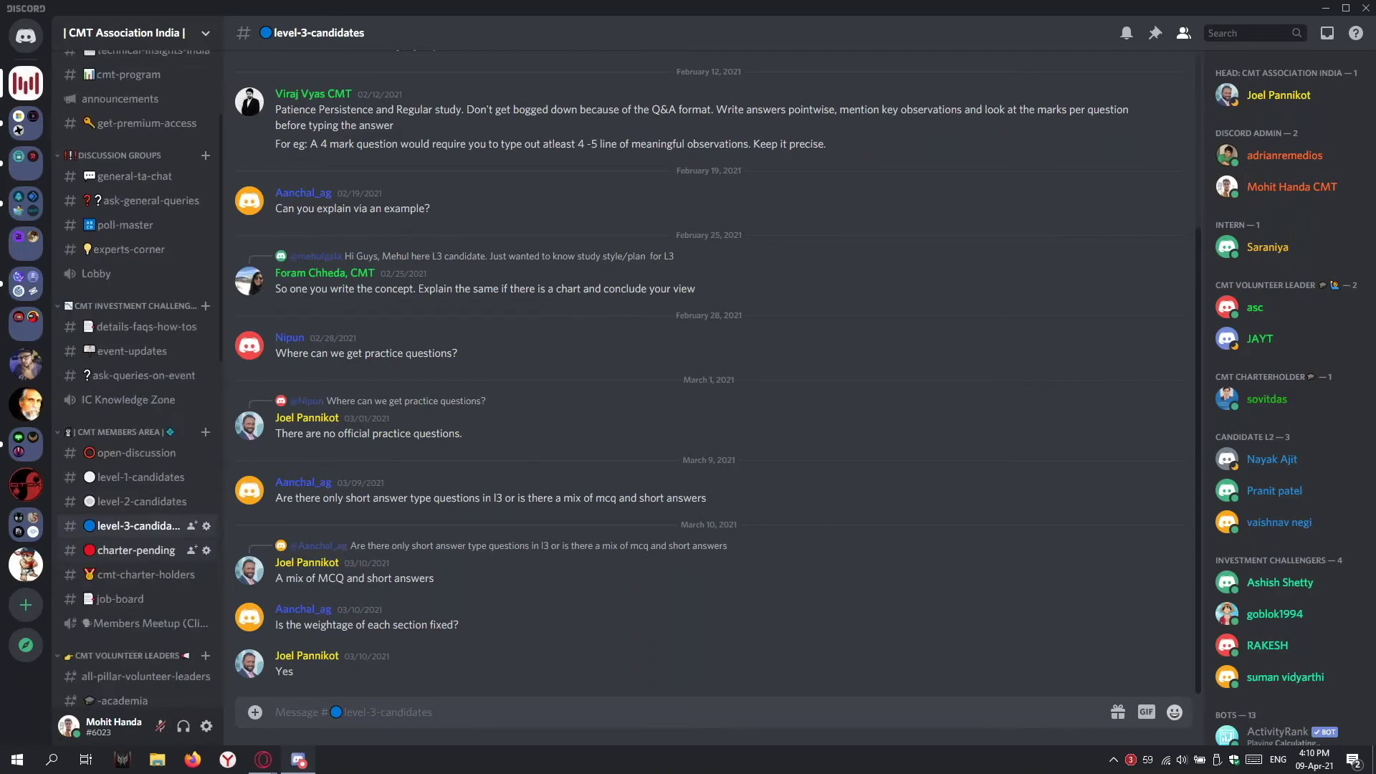
pyautogui.scroll(3, 343, 380)
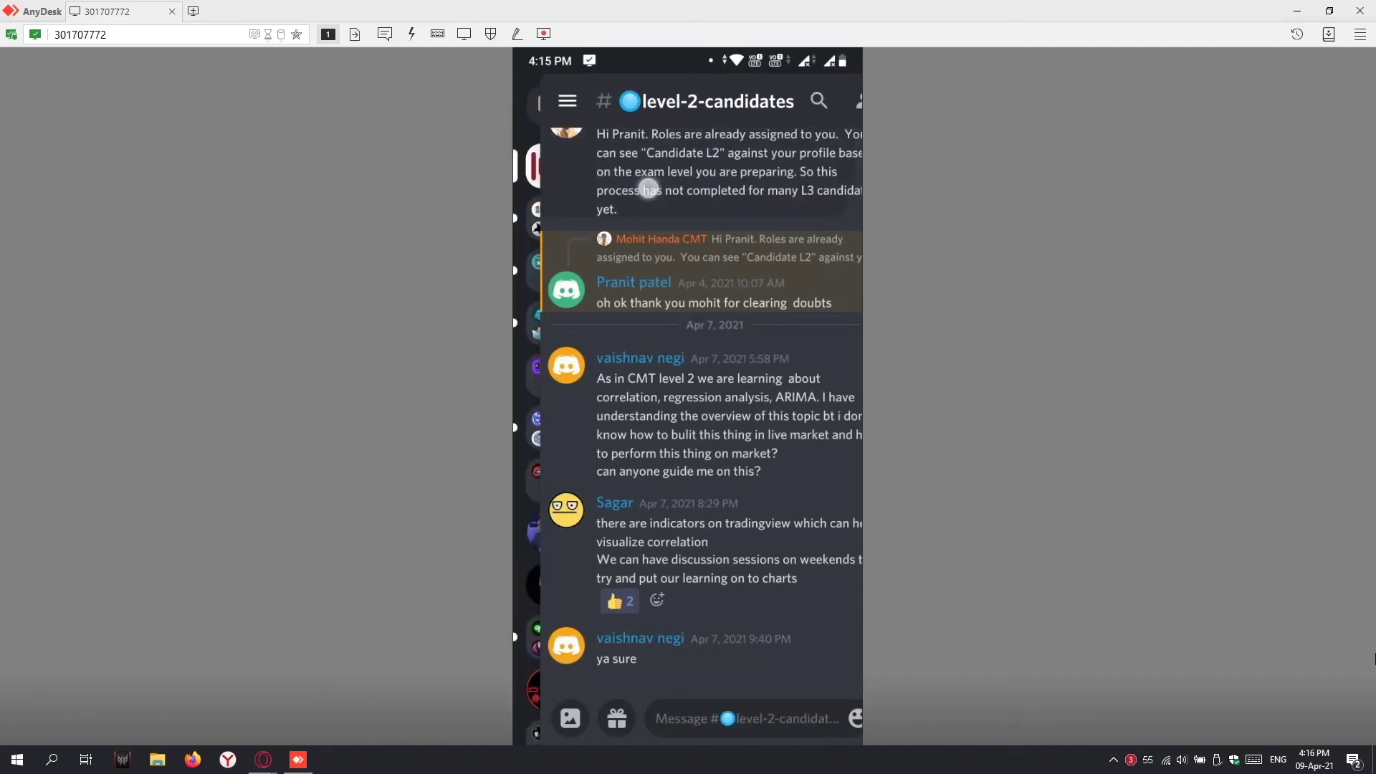
# Step: Swipe right on the mirrored phone's Discord screen to reveal the CMT server's channel list
pyautogui.moveTo(649, 189); pyautogui.dragTo(788, 193)
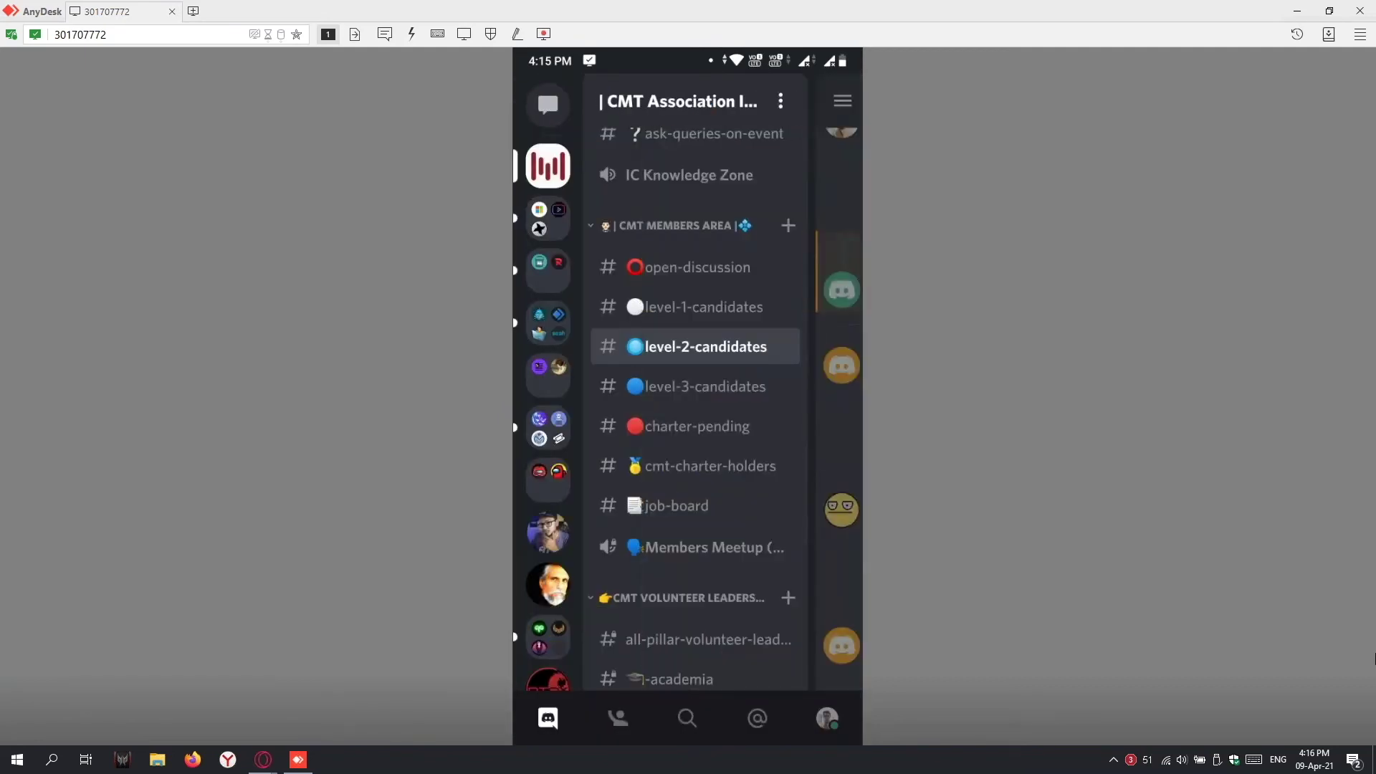
# Step: Swipe through the phone app's CMT channel list and tap the IC Knowledge Zone voice channel
pyautogui.moveTo(662, 497); pyautogui.dragTo(650, 426)
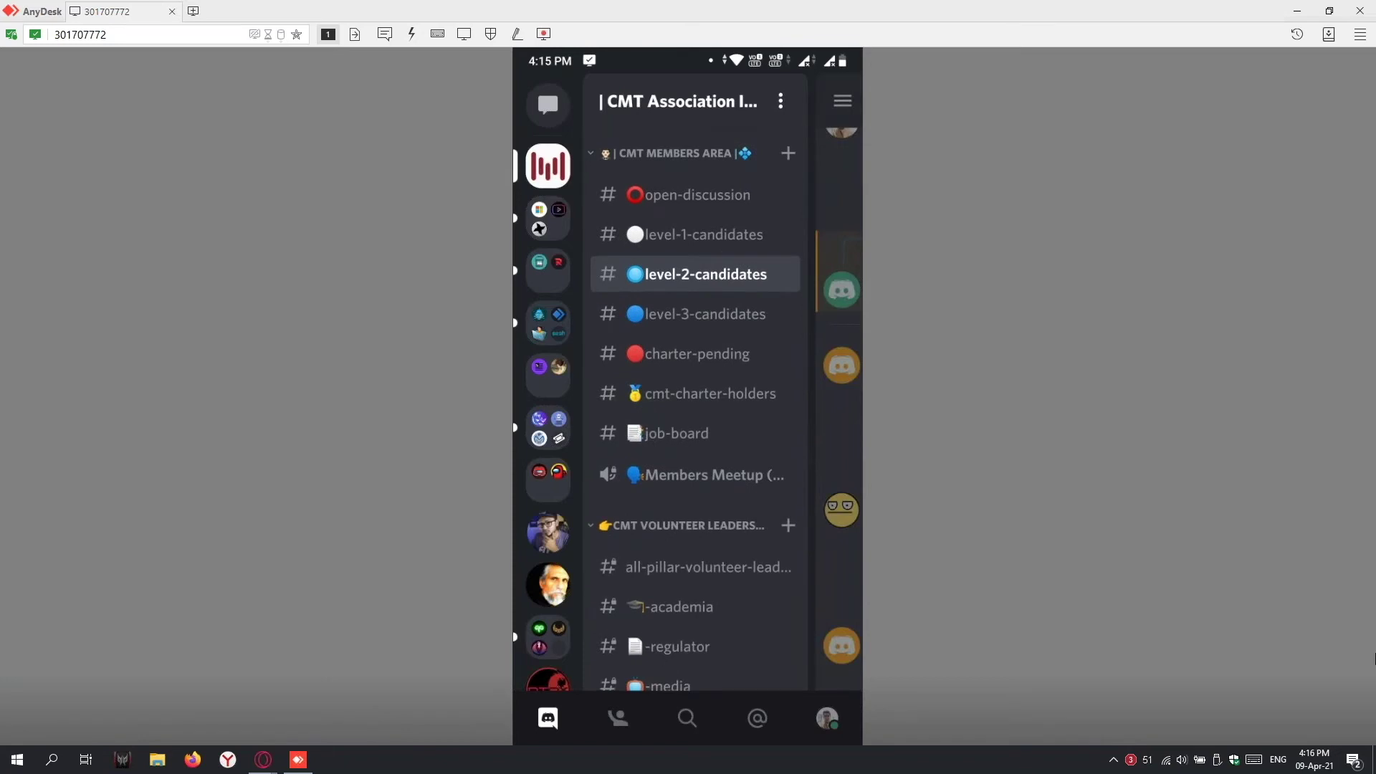
pyautogui.scroll(-2, 695, 412)
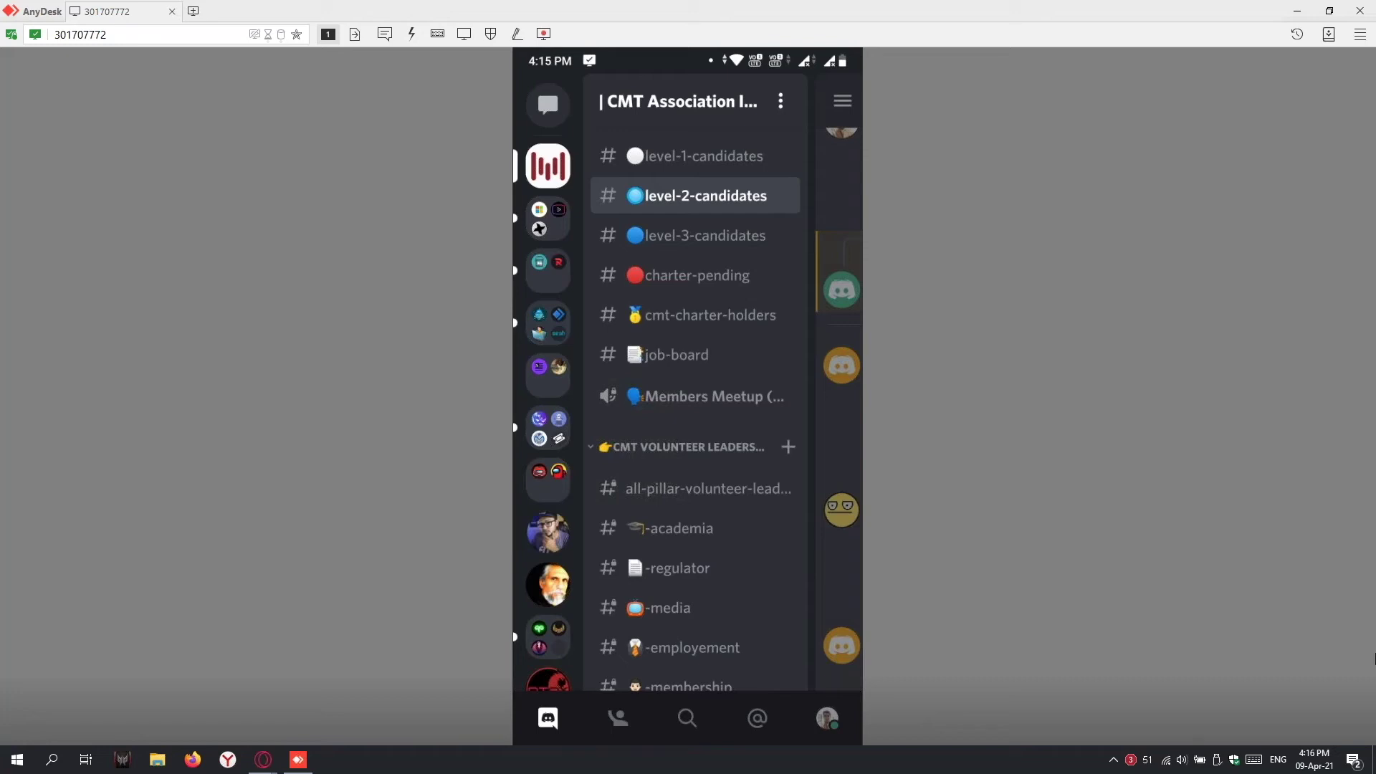
pyautogui.moveTo(646, 505); pyautogui.dragTo(645, 463)
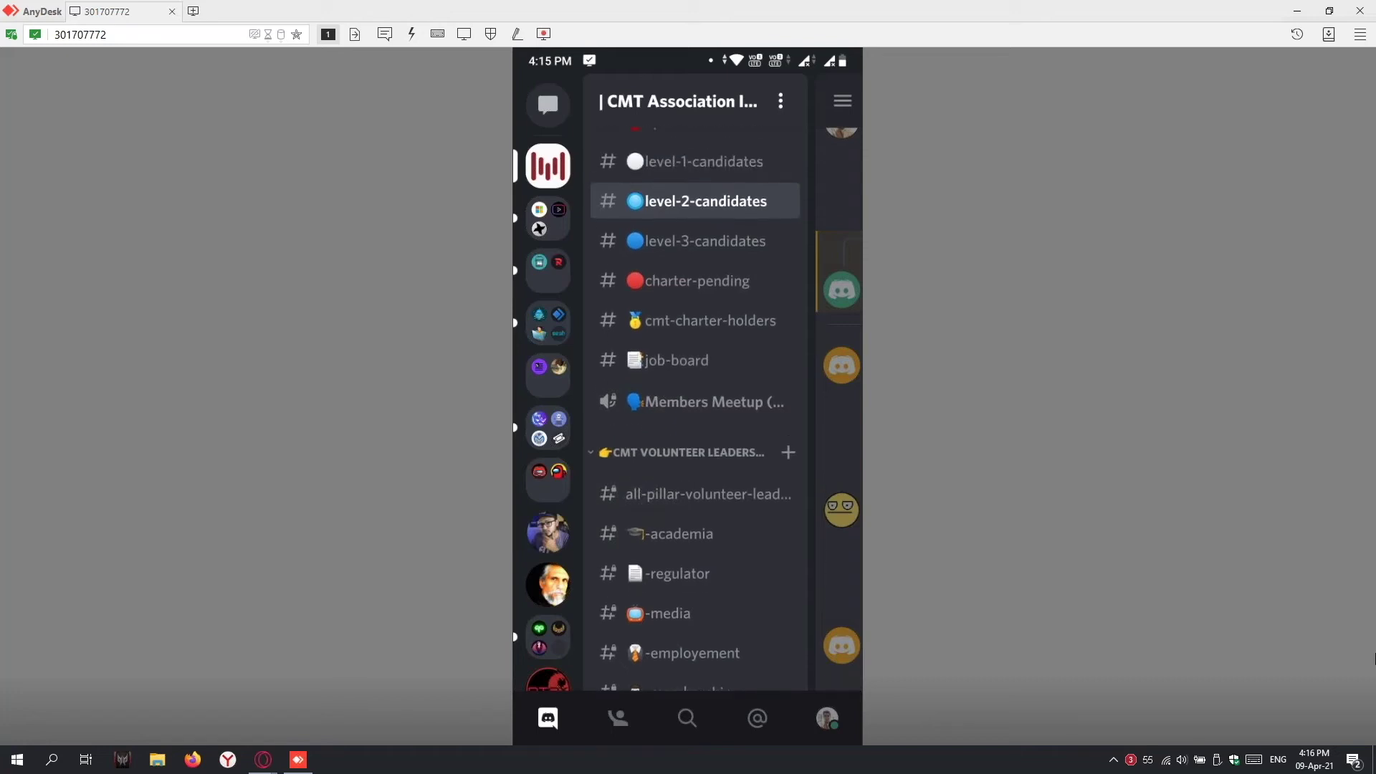
pyautogui.moveTo(663, 301); pyautogui.dragTo(659, 538)
pyautogui.moveTo(656, 272); pyautogui.dragTo(604, 247)
pyautogui.moveTo(637, 479); pyautogui.dragTo(614, 370)
pyautogui.moveTo(677, 448); pyautogui.dragTo(736, 501)
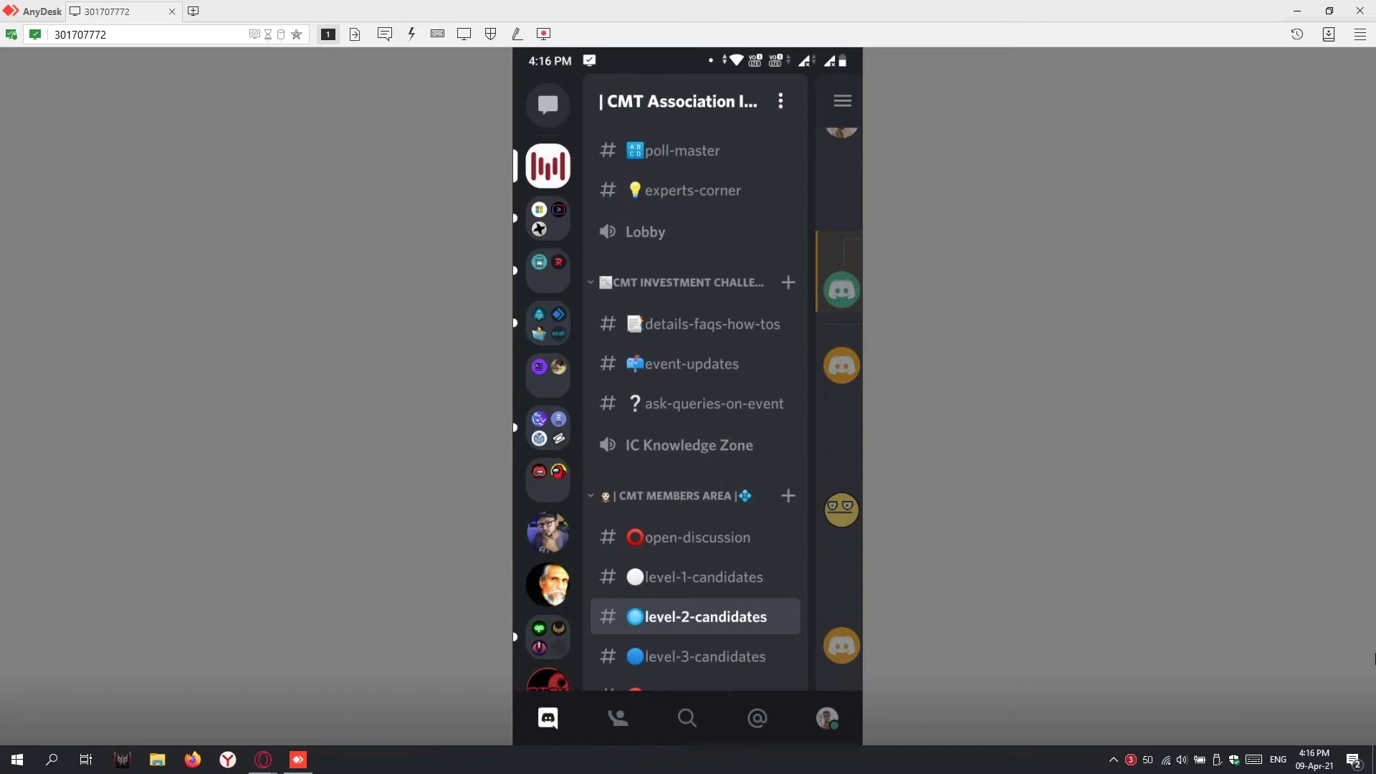
pyautogui.moveTo(602, 378); pyautogui.dragTo(589, 459)
pyautogui.click(677, 445)
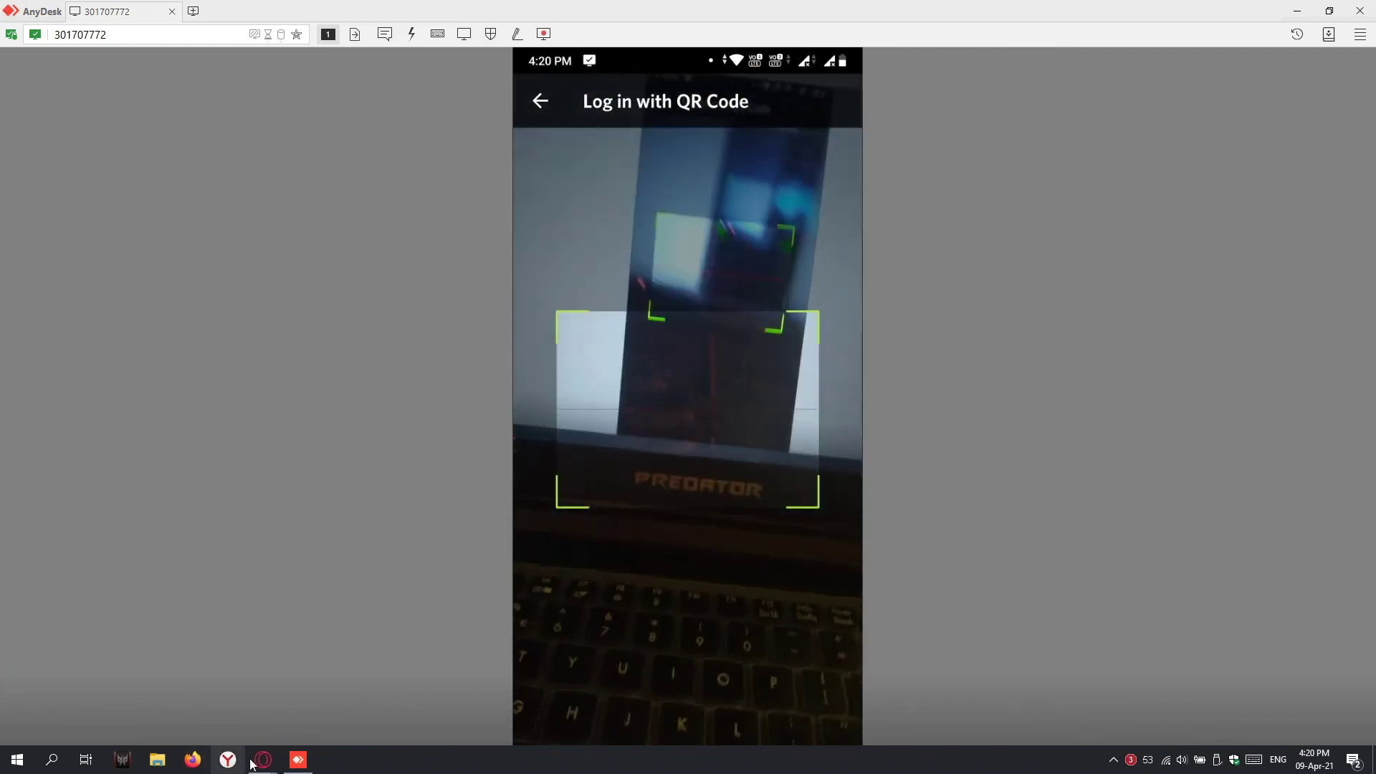
pyautogui.moveTo(263, 760)
pyautogui.moveTo(269, 722)
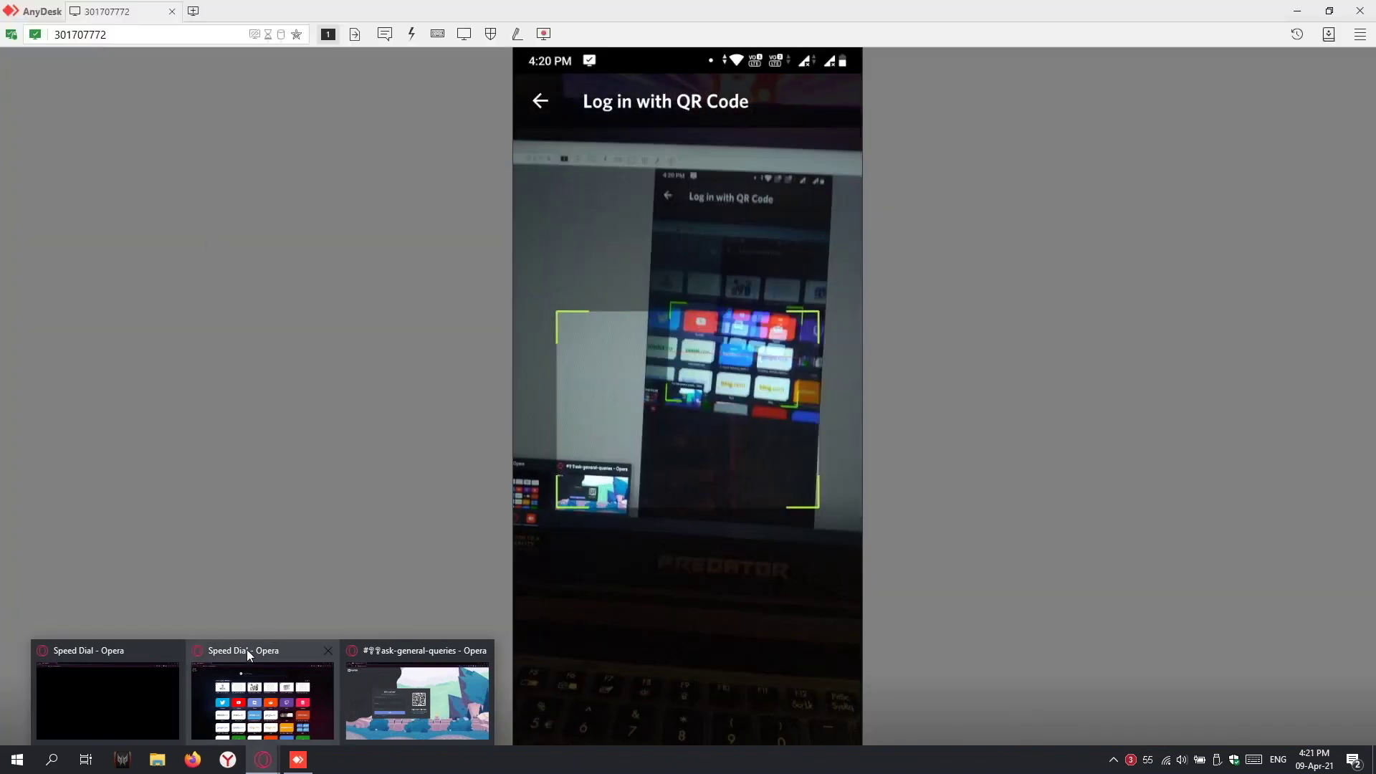
# Step: Bring Opera GX forward, load discord.com, and restore the window from full screen
pyautogui.click(249, 654)
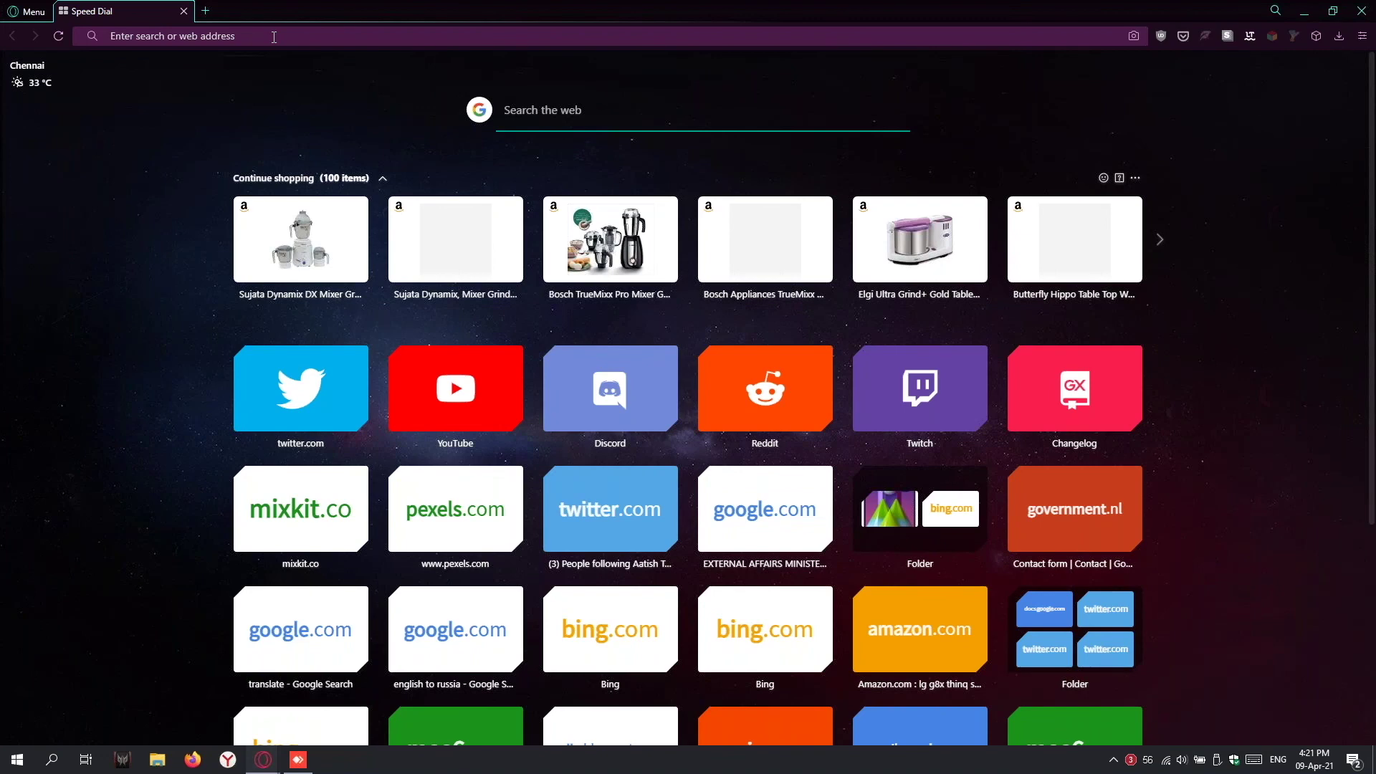
pyautogui.click(274, 37)
pyautogui.write('dis')
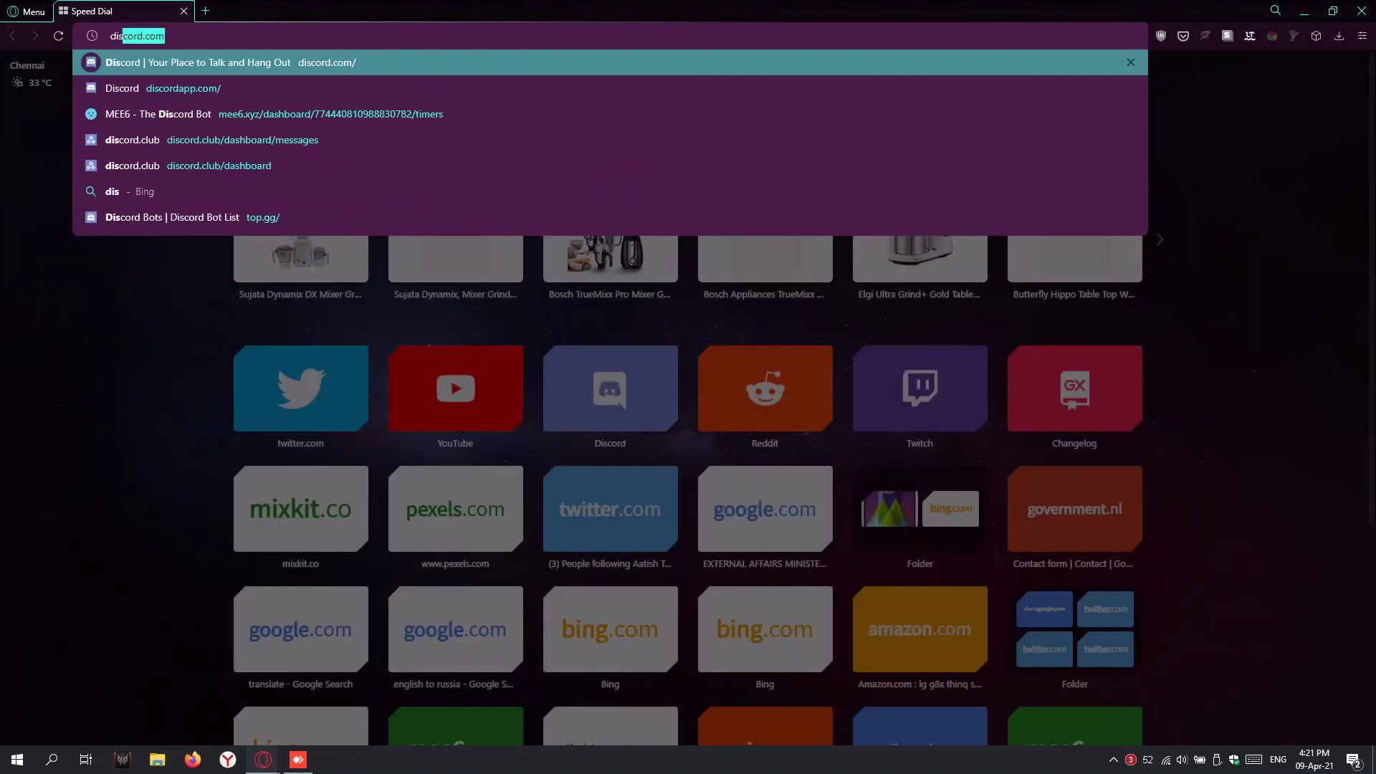
pyautogui.press('Return')
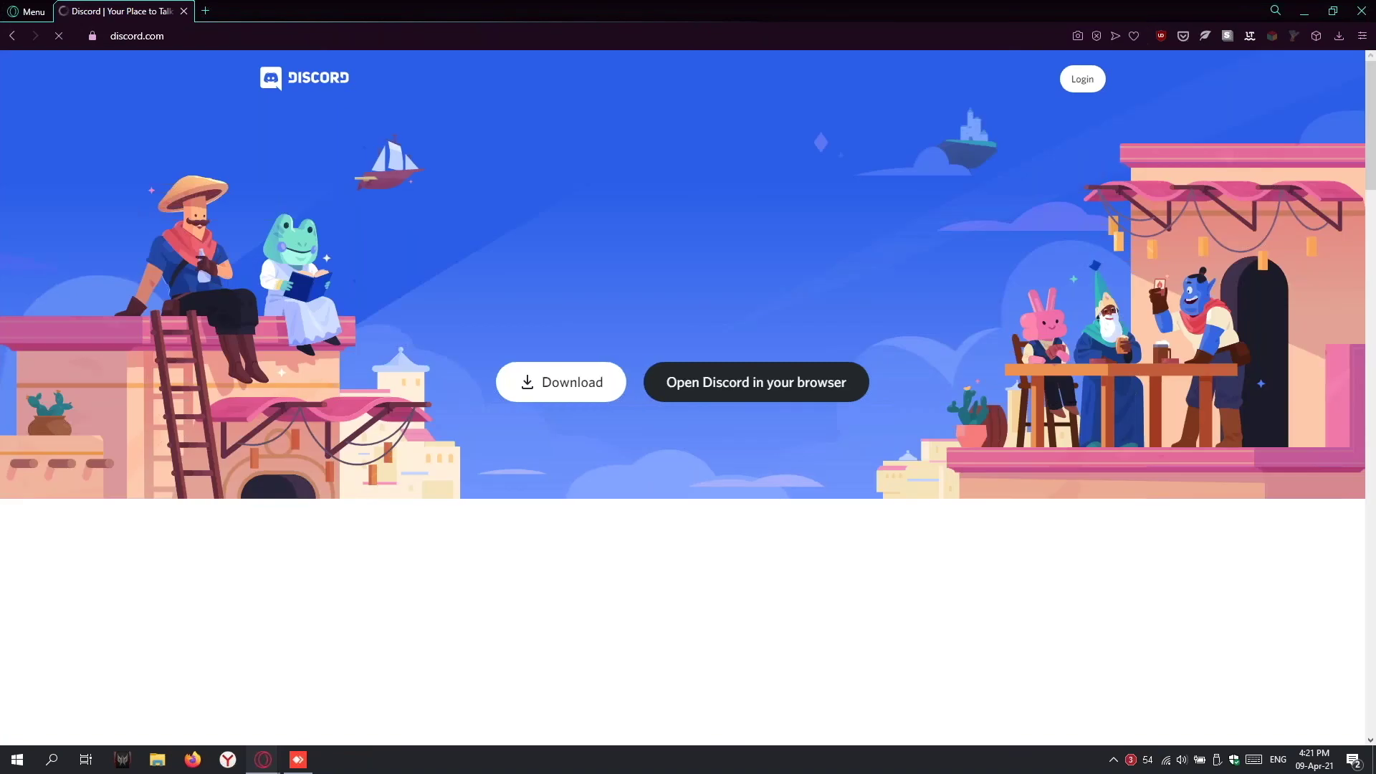
pyautogui.moveTo(428, 19); pyautogui.dragTo(729, 268)
# Step: Bring the AnyDesk-mirrored phone's QR login scanner back in front of the browser
pyautogui.click(883, 426)
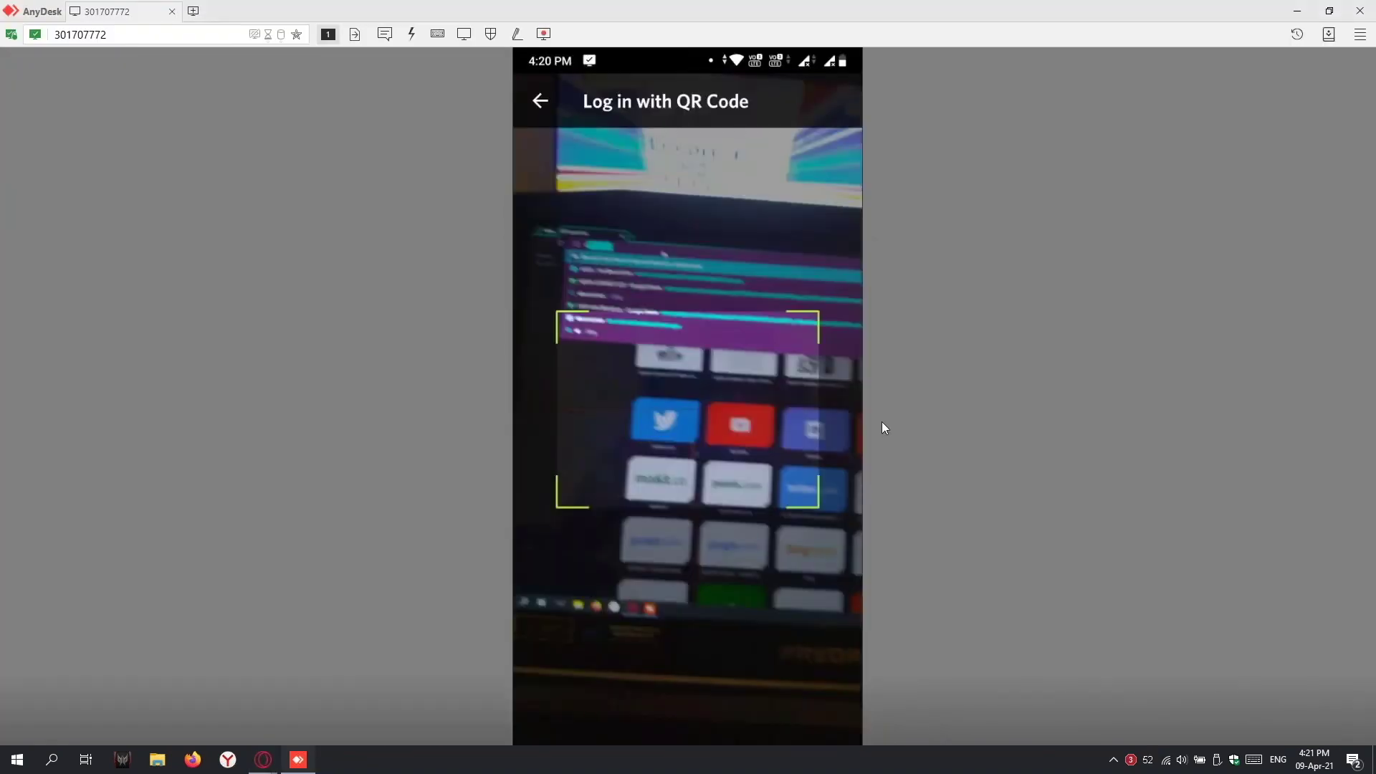